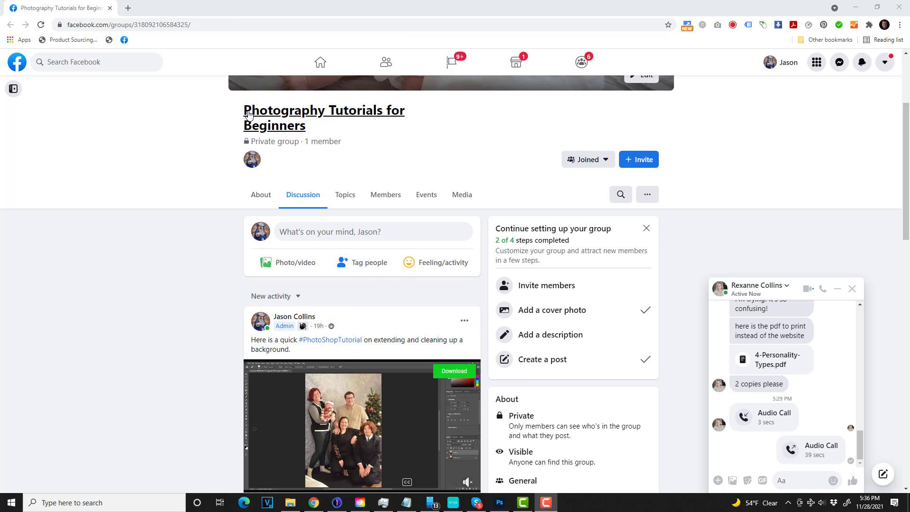
drag(237, 115, 313, 125)
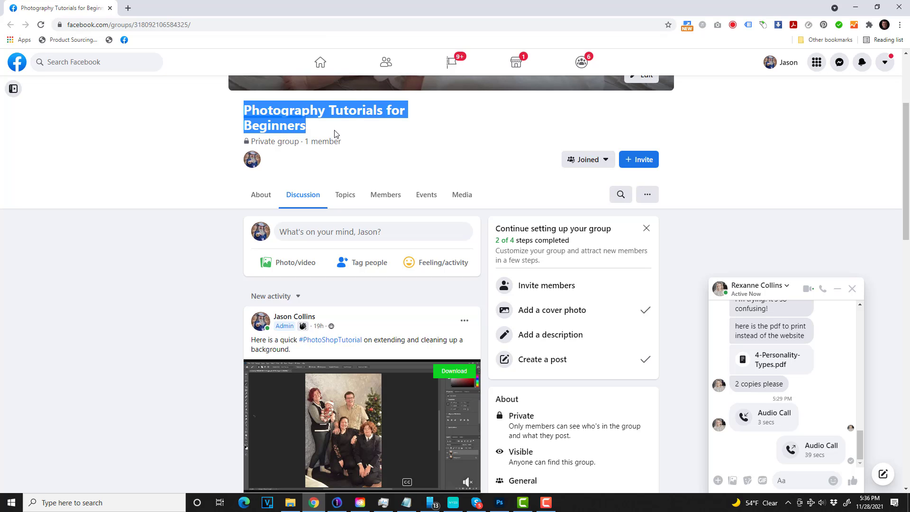
click(357, 160)
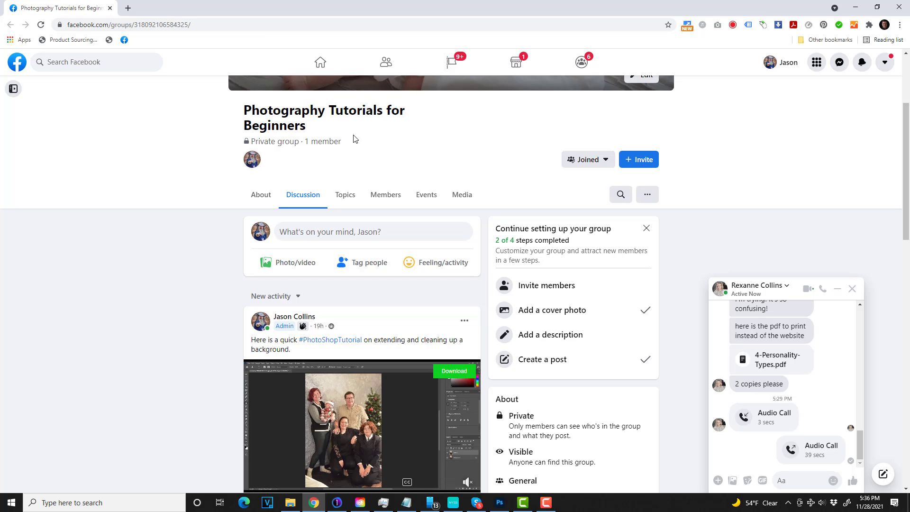
drag(346, 143, 304, 144)
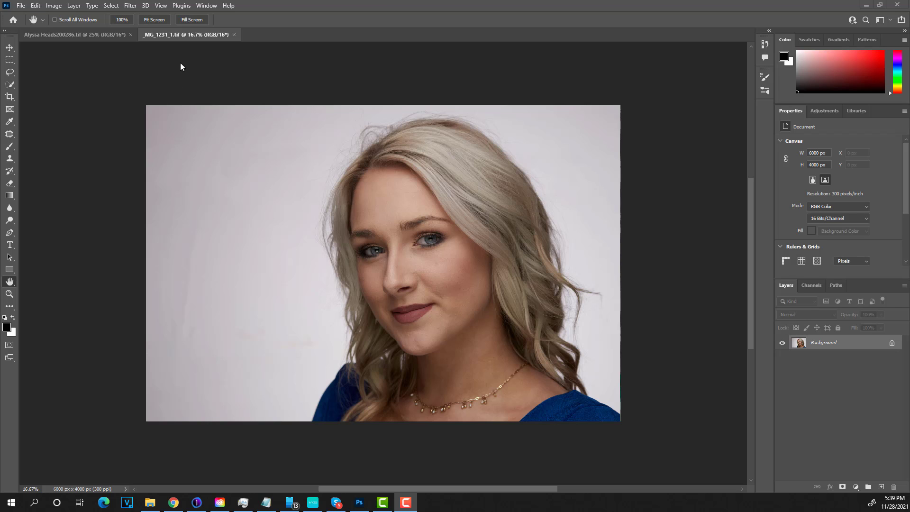
In the smiling brunette's portrait, remove the blemish in the middle of the forehead with the Spot Healing Brush.
click(99, 35)
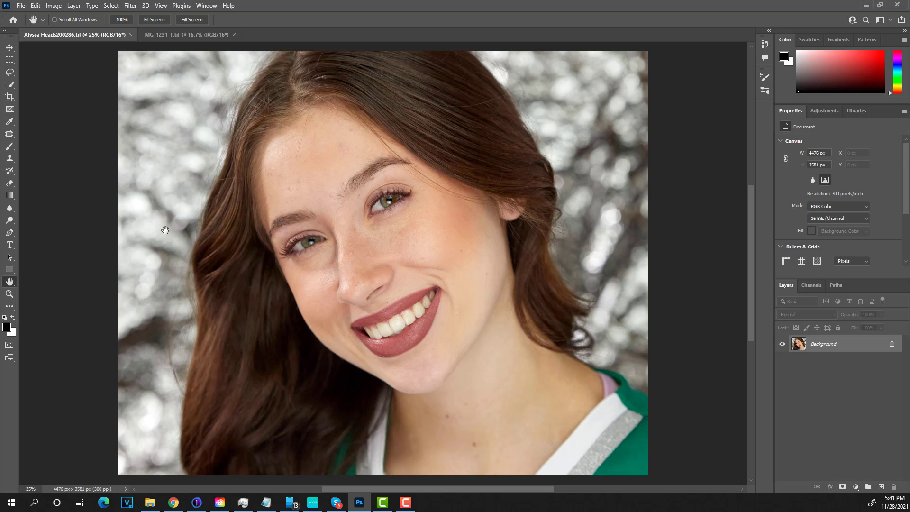
click(173, 37)
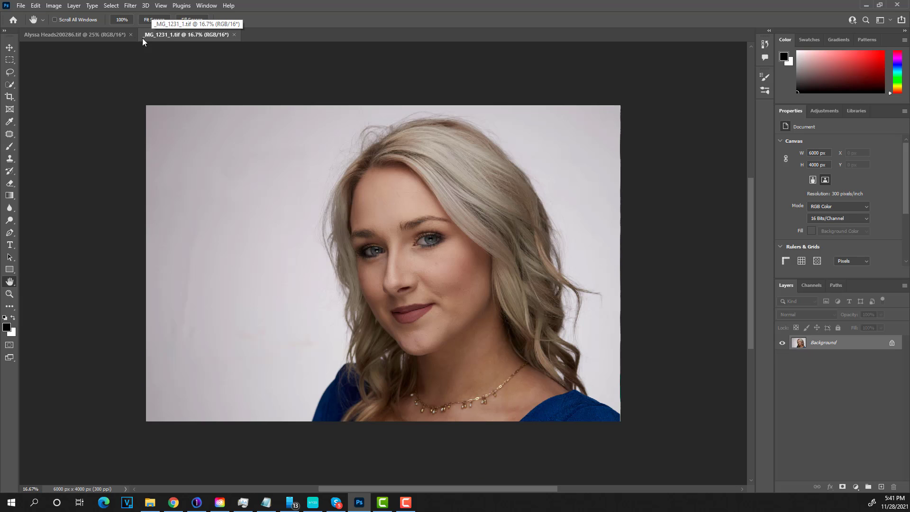
click(101, 36)
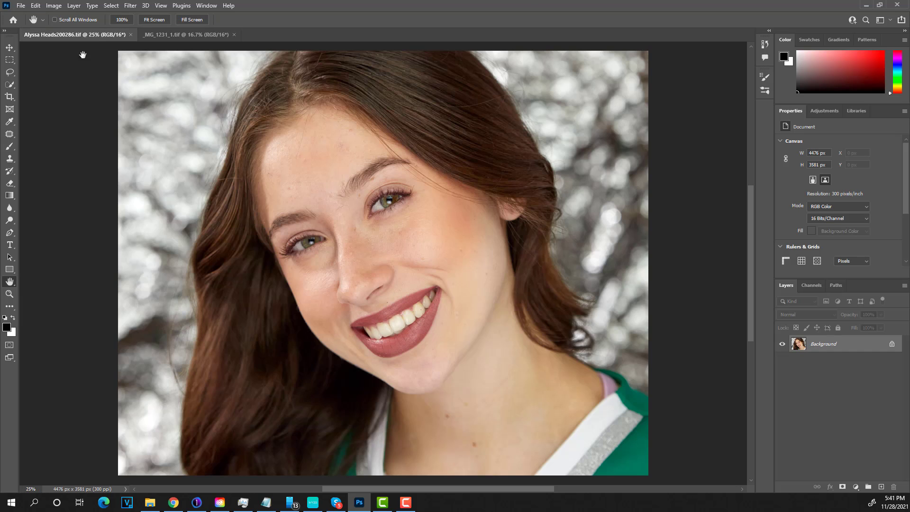
click(9, 294)
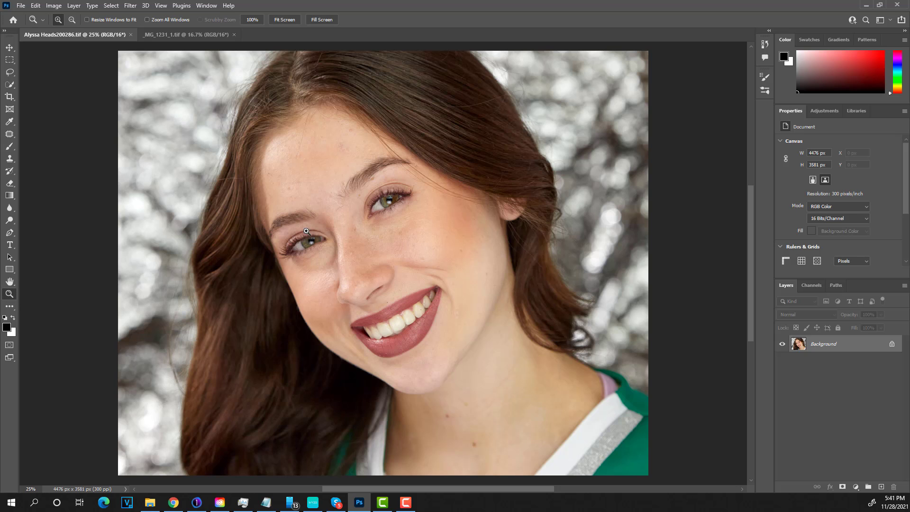
click(343, 181)
click(343, 181)
click(342, 181)
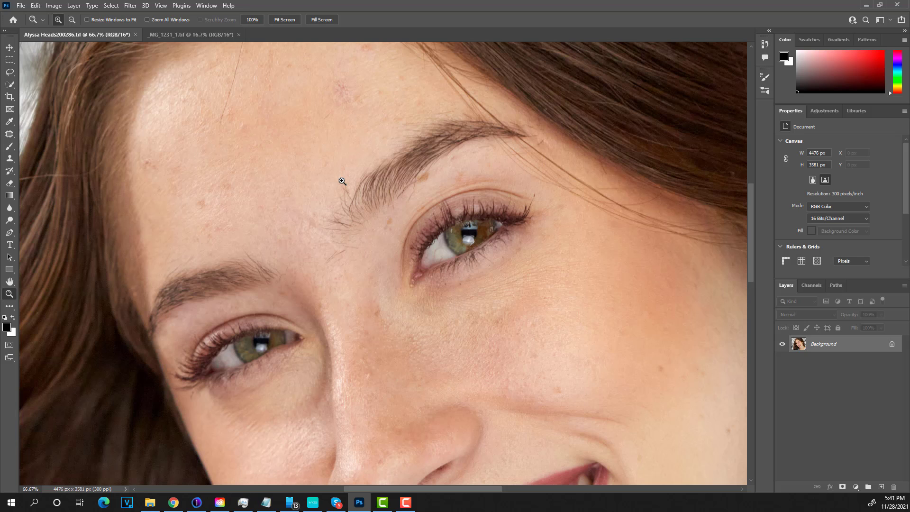
scroll(354, 193, up, 3)
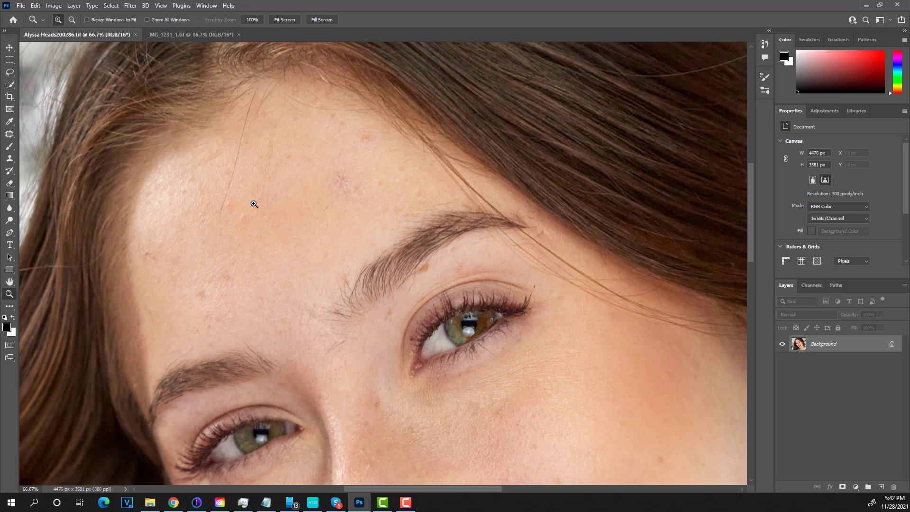
click(9, 136)
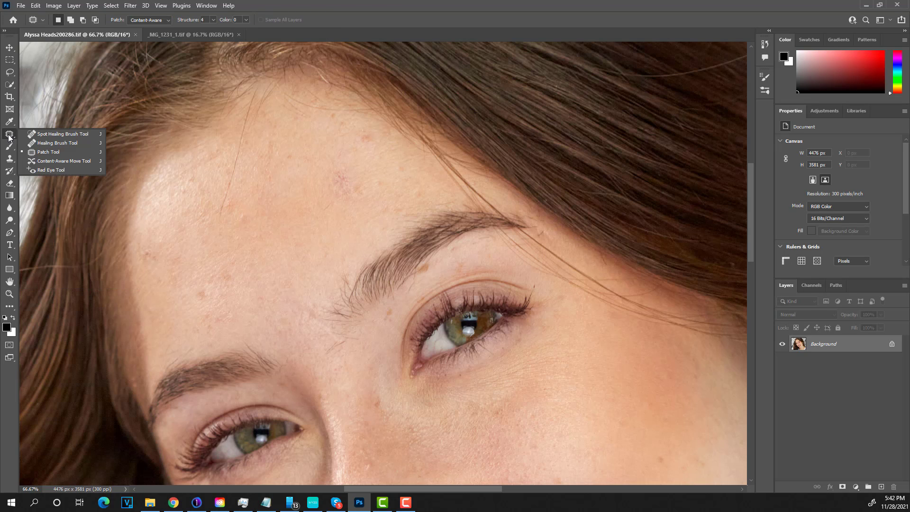
click(42, 133)
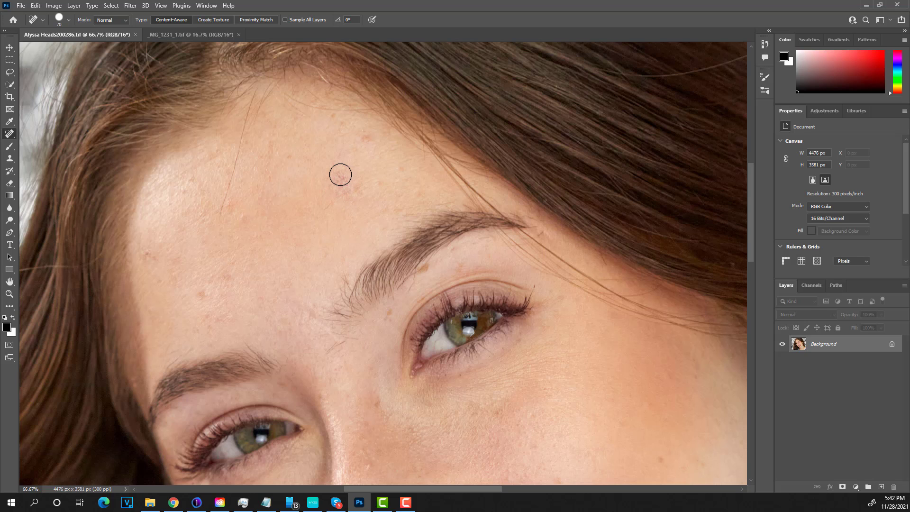
drag(341, 174, 335, 184)
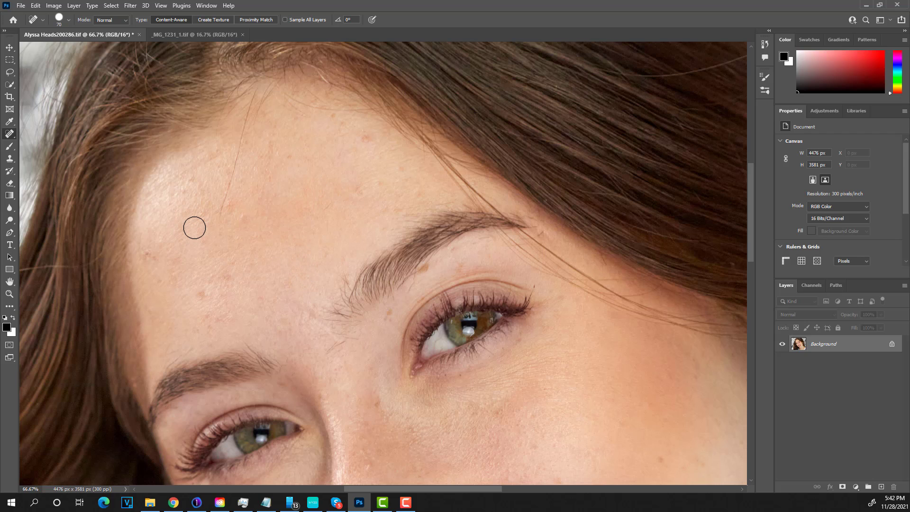
Reduce the healing brush size to 40 and paint out the stray hair running down the forehead from the hairline.
key(bracketleft)
key(bracketleft)
key(bracketleft)
drag(248, 111, 219, 223)
Spot-heal the small blemishes across the upper and middle forehead.
click(242, 217)
click(200, 214)
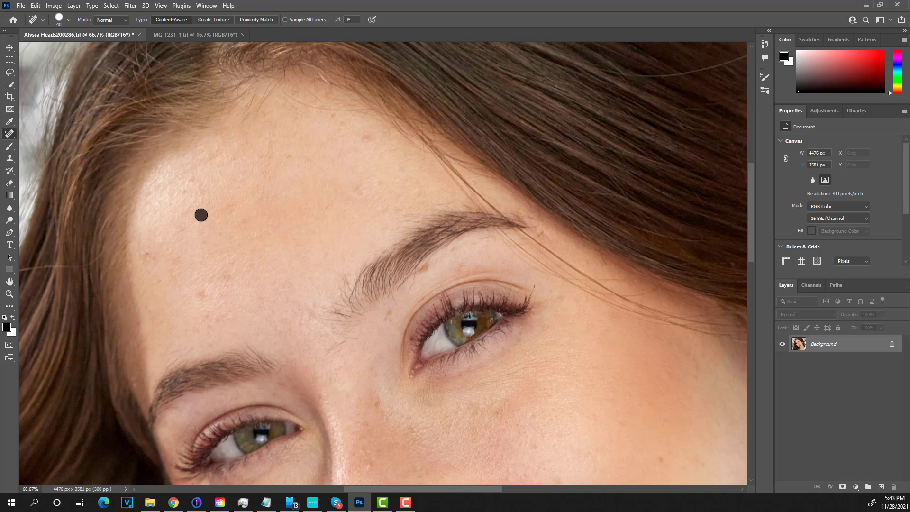
click(190, 181)
click(205, 192)
drag(353, 188, 357, 193)
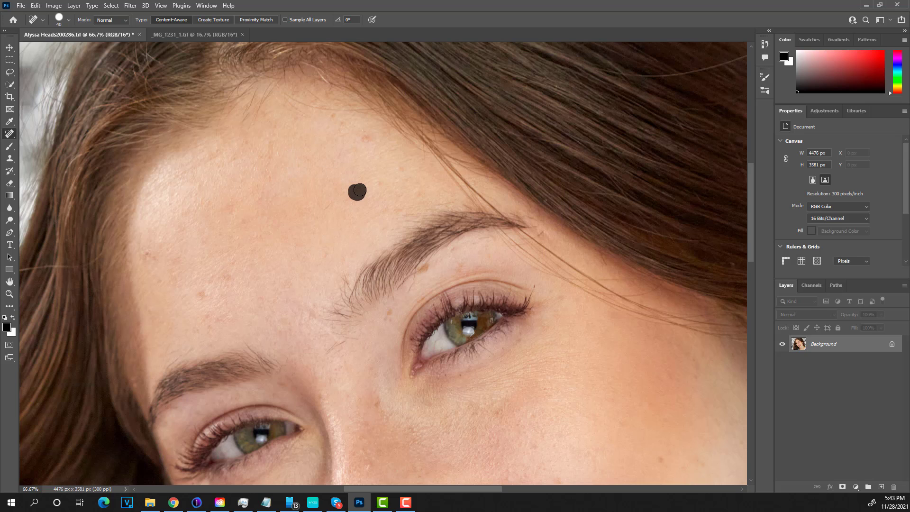
click(368, 138)
Spot-heal the blemishes on the lower forehead above the lower eyebrow and near the temple.
click(218, 316)
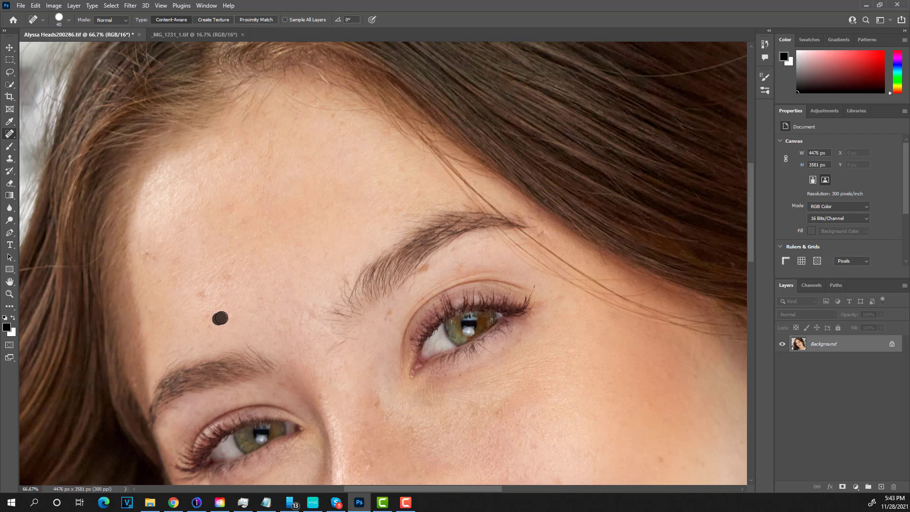
click(207, 315)
click(201, 293)
click(229, 278)
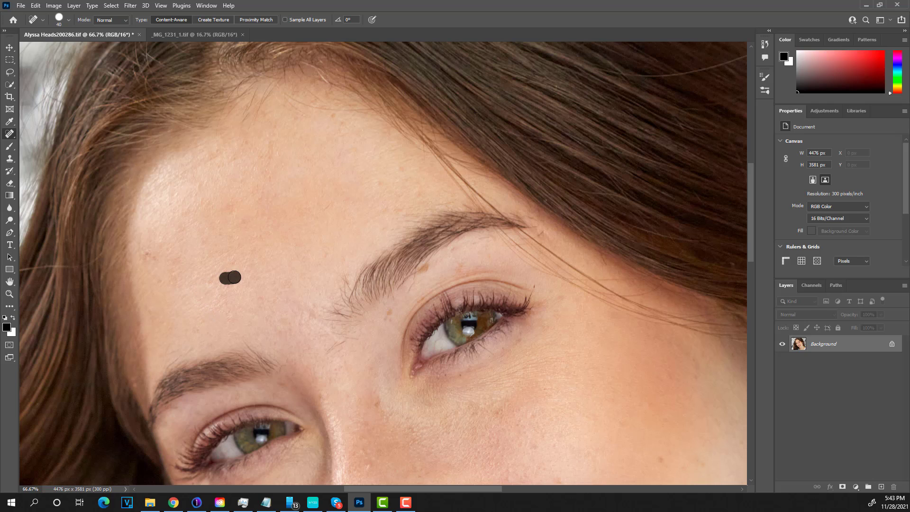
click(152, 257)
drag(171, 257, 181, 280)
Heal the uneven patch on the shiny side of the forehead and the small spots on the bridge of the nose.
scroll(337, 213, down, 1)
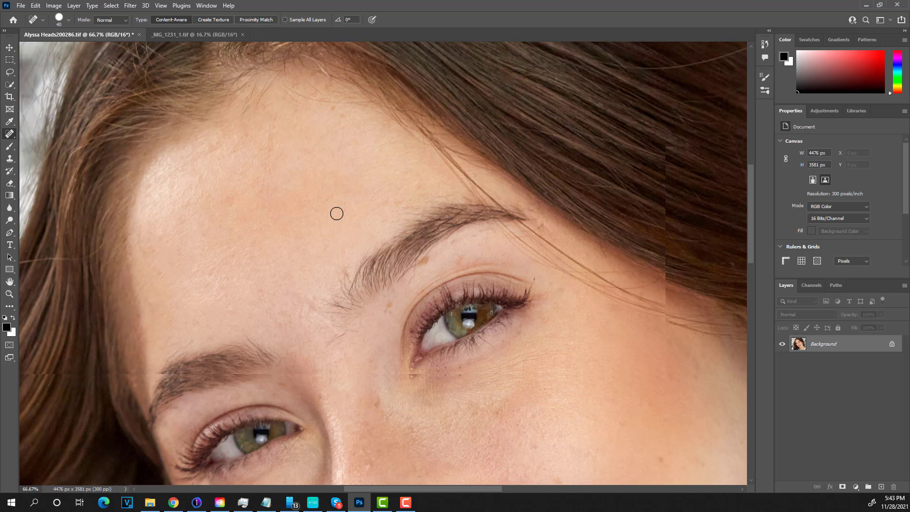
scroll(337, 213, down, 1)
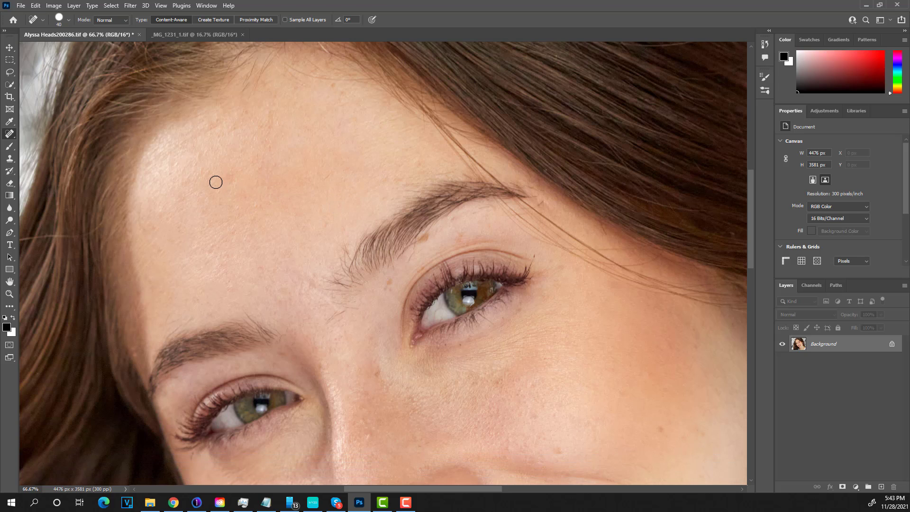
drag(215, 182, 237, 170)
scroll(257, 262, down, 2)
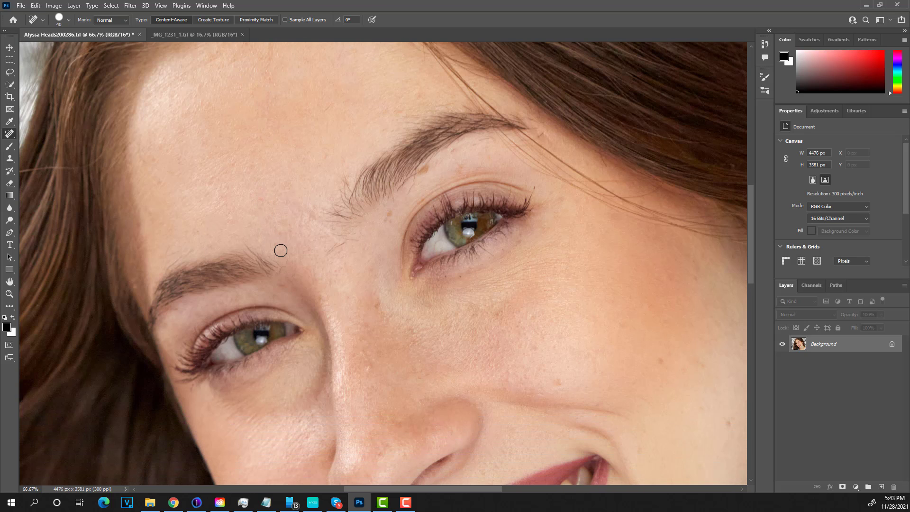
click(370, 366)
drag(363, 350, 368, 341)
Using the Patch tool in Normal mode, replace the stray hairs beside the higher eyebrow's inner end with clean skin between the brows, then deselect.
right_click(10, 134)
click(53, 148)
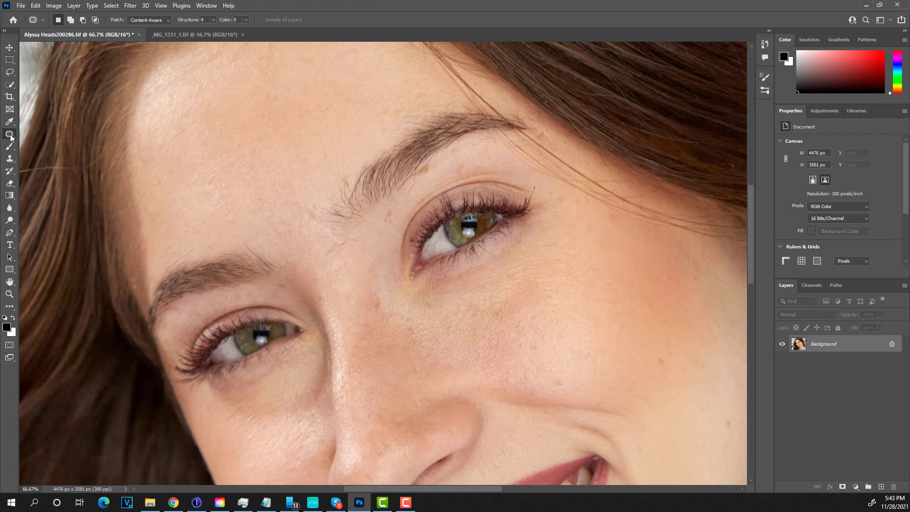
click(164, 21)
click(155, 28)
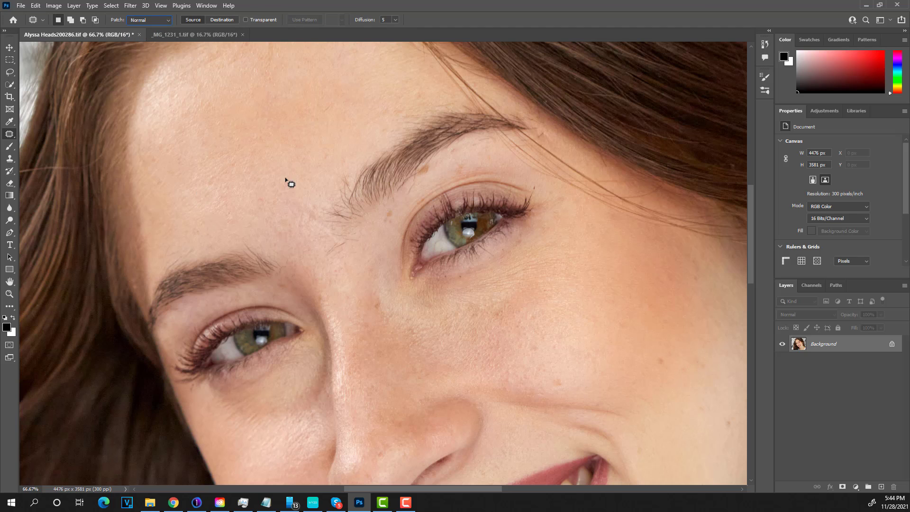
click(9, 294)
click(333, 226)
click(333, 226)
click(333, 226)
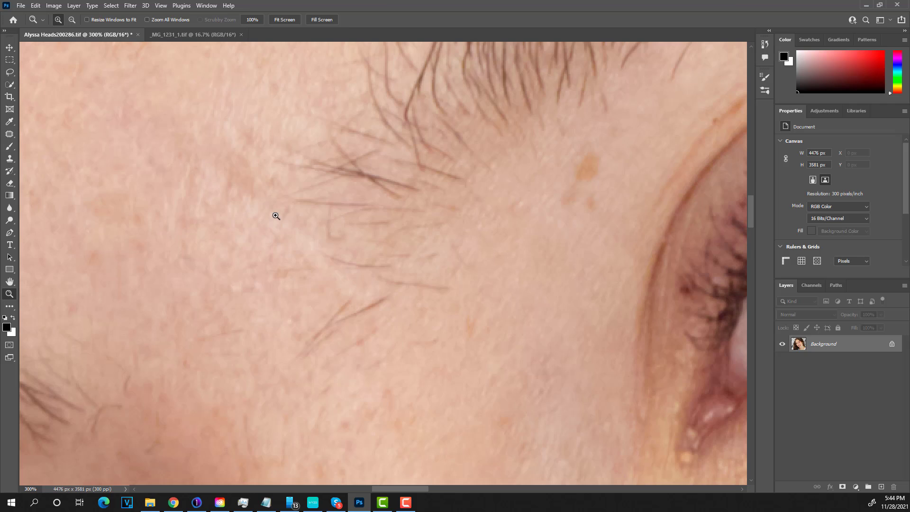
scroll(237, 270, up, 3)
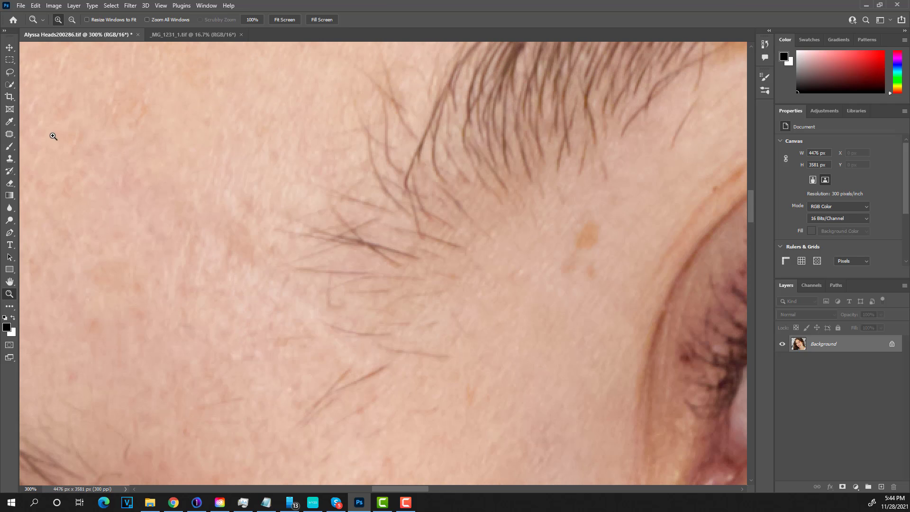
click(9, 134)
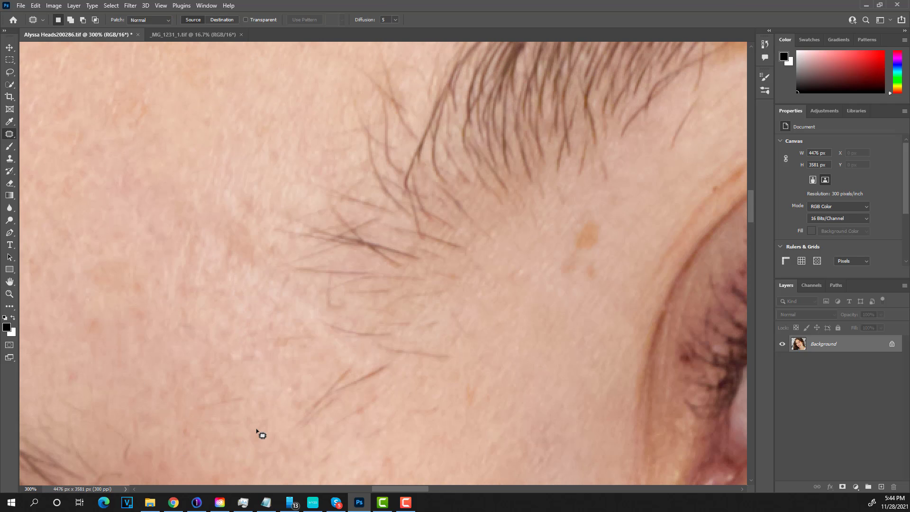
mouse_move(257, 429)
mouse_down()
mouse_move(291, 439)
mouse_move(369, 424)
mouse_move(404, 396)
mouse_move(452, 329)
mouse_move(406, 222)
mouse_move(400, 66)
mouse_move(369, 34)
mouse_move(296, 63)
mouse_move(254, 255)
mouse_move(271, 329)
mouse_move(261, 432)
mouse_up()
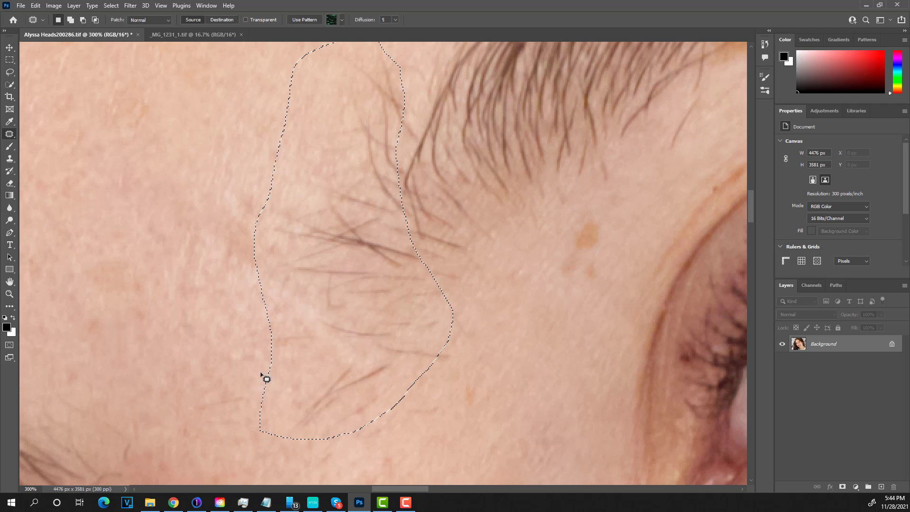
drag(337, 284, 153, 277)
key(ctrl+d)
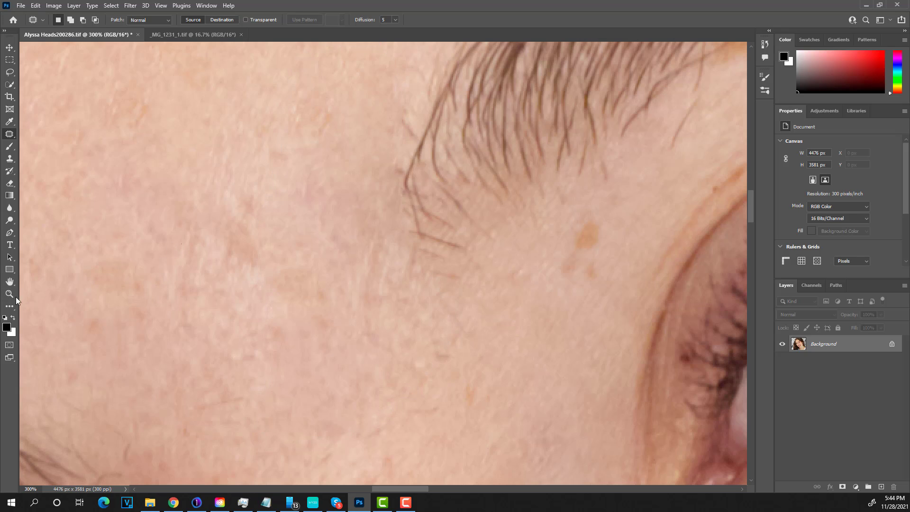
With the Spot Healing Brush, clean up the leftover marks between the eyebrows and on the skin beneath the higher eyebrow.
double_click(9, 282)
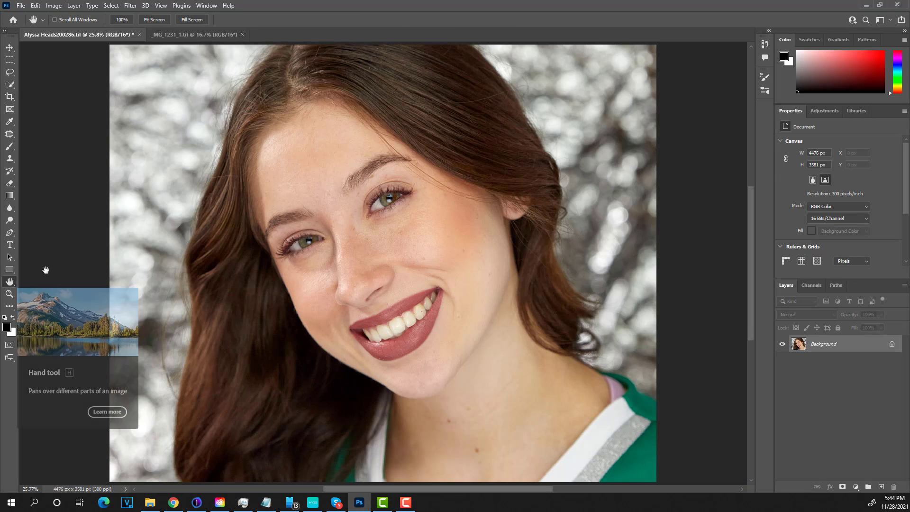
click(9, 294)
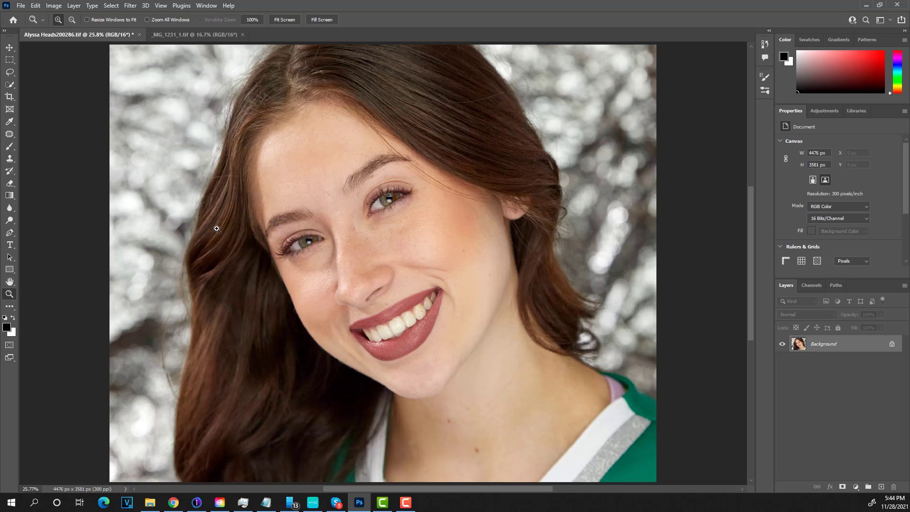
click(349, 200)
click(348, 199)
click(346, 198)
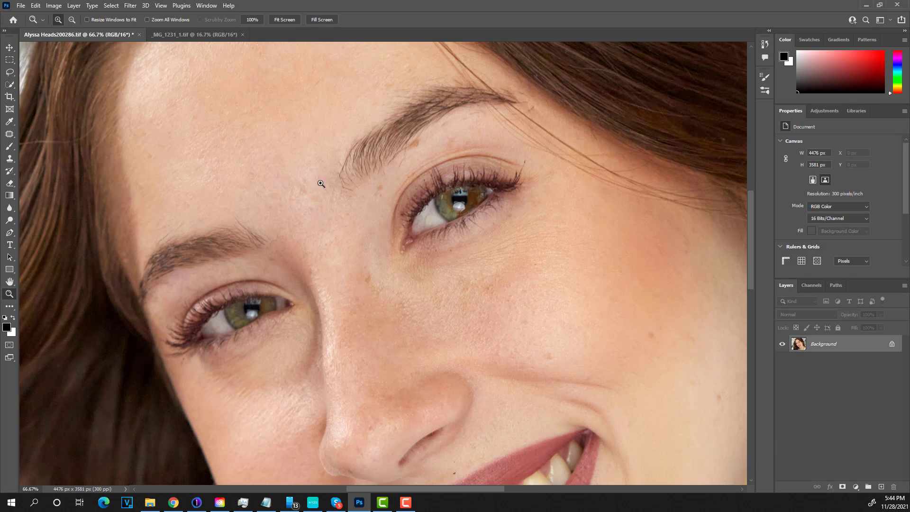
right_click(9, 133)
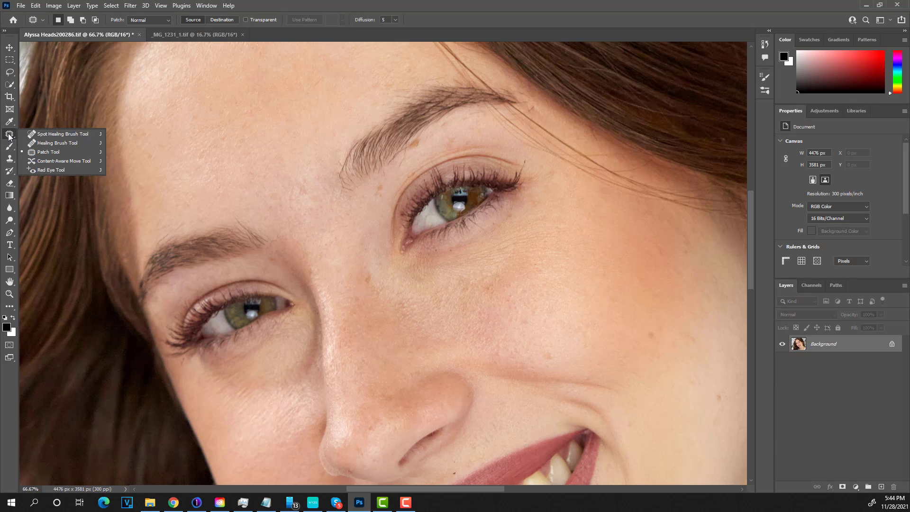
click(30, 134)
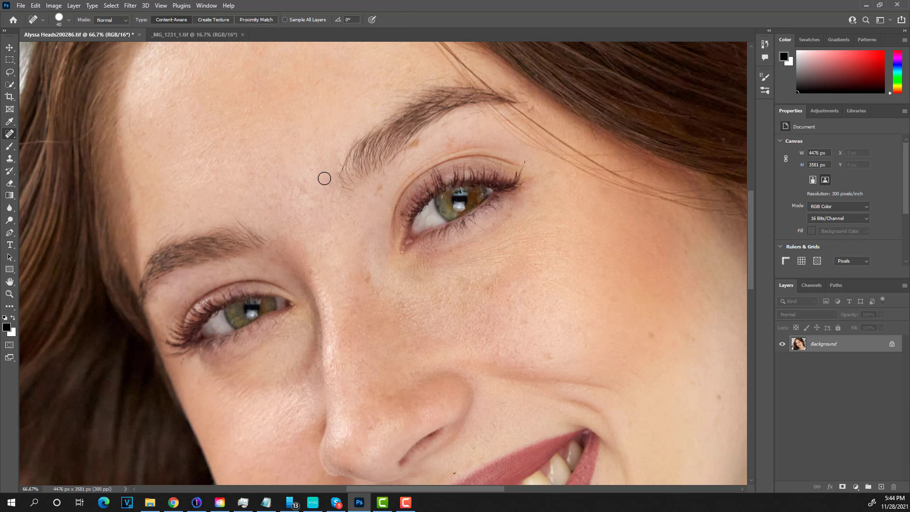
drag(328, 199, 344, 201)
click(341, 195)
drag(410, 159, 402, 170)
drag(467, 121, 480, 116)
Spot-heal the stray hairs and marks just above both eyebrows and one spot on the forehead.
drag(237, 214, 141, 241)
drag(184, 203, 201, 200)
mouse_move(388, 100)
mouse_down()
mouse_move(421, 84)
mouse_move(383, 97)
mouse_move(399, 87)
mouse_move(362, 90)
mouse_up()
drag(423, 76, 439, 76)
click(314, 81)
Heal the spots and stray hairs around the outer end of the higher eyebrow.
click(533, 110)
drag(504, 86, 530, 106)
click(507, 83)
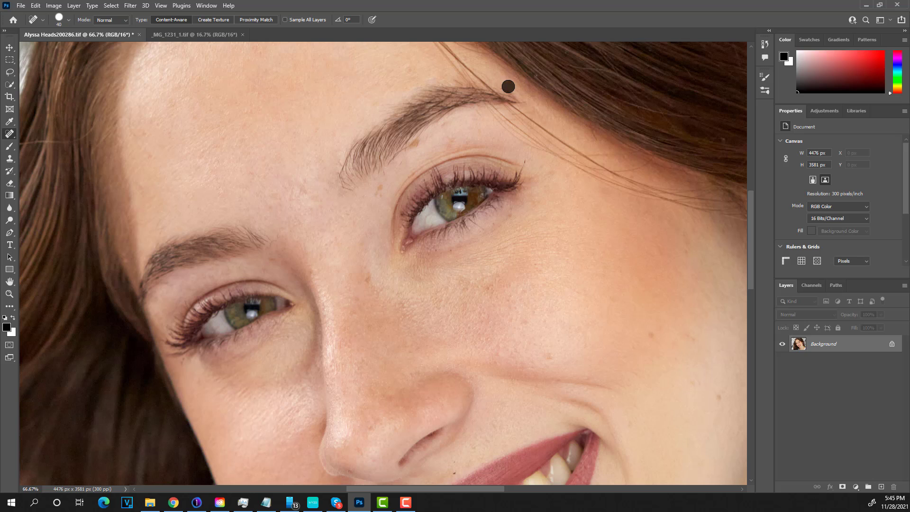
click(505, 86)
Spot-heal the dark spot and nearby skin above the upper lip, plus the mark on the cheek below the higher eye.
scroll(349, 137, down, 1)
scroll(349, 137, down, 3)
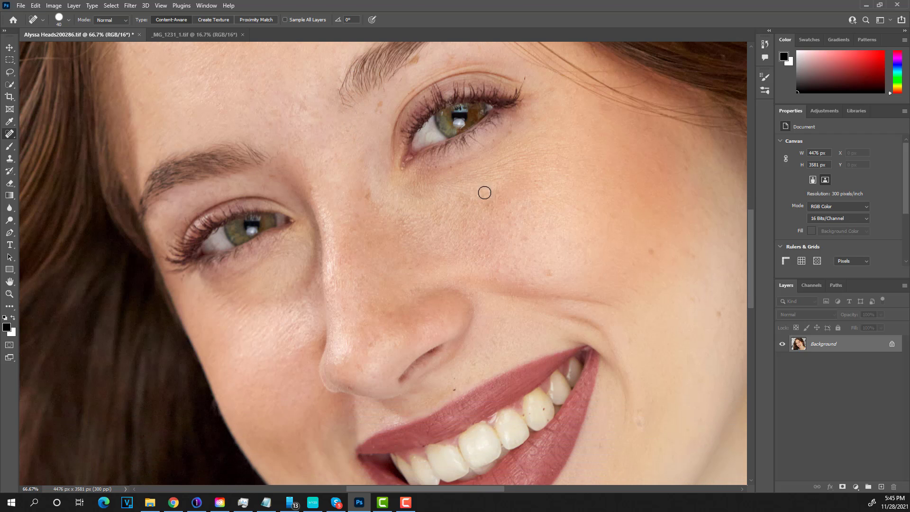
scroll(474, 252, down, 1)
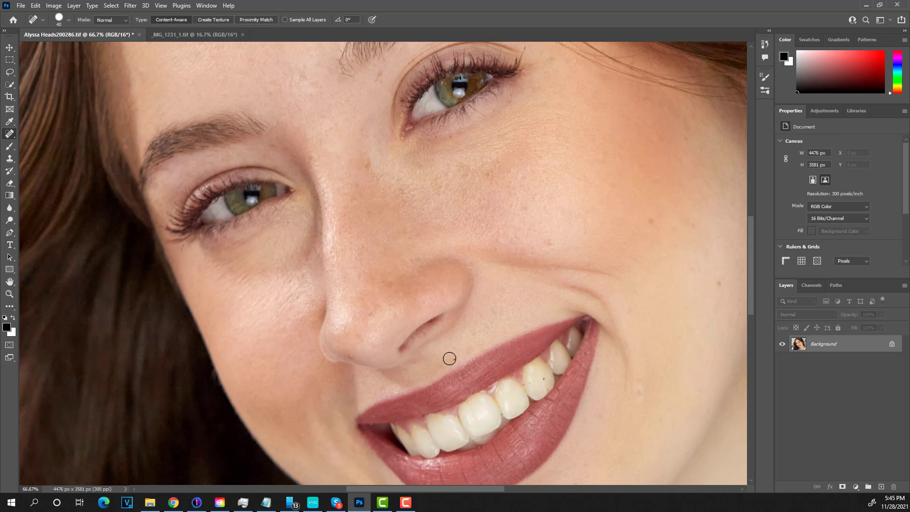
click(455, 349)
click(498, 307)
drag(491, 176, 496, 165)
scroll(268, 295, down, 5)
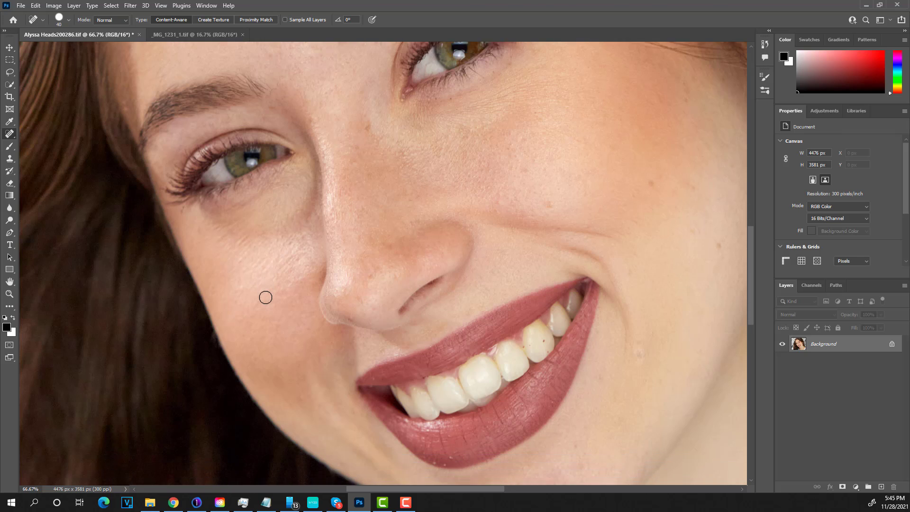
Spot-heal the blemish on the skin beside the mouth corner and a spot on the cheek below the higher eye.
scroll(265, 297, down, 1)
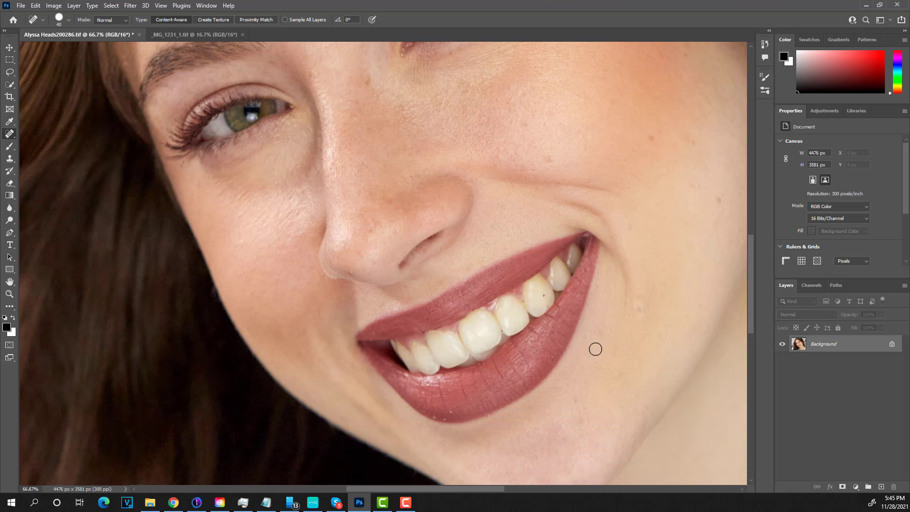
drag(641, 312, 640, 290)
click(416, 122)
Magnify the speckled upper tooth to 300%.
click(9, 294)
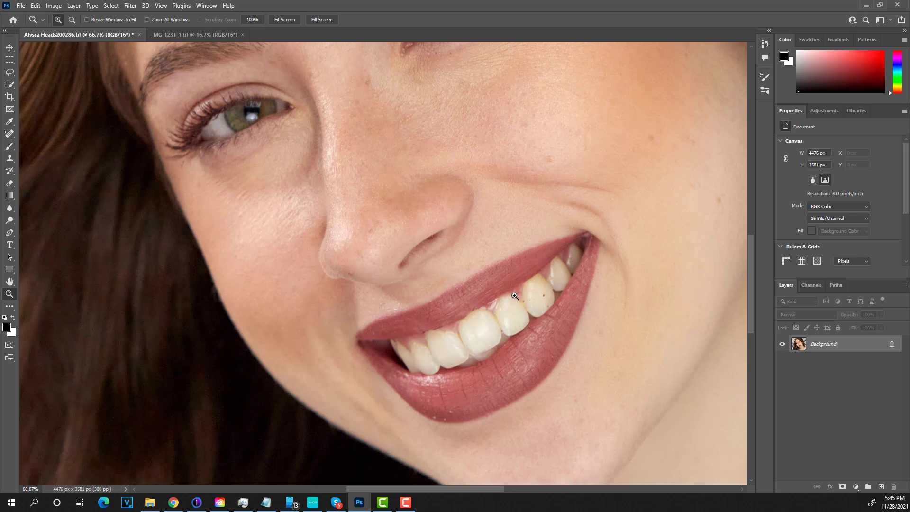
click(533, 296)
click(533, 295)
click(439, 264)
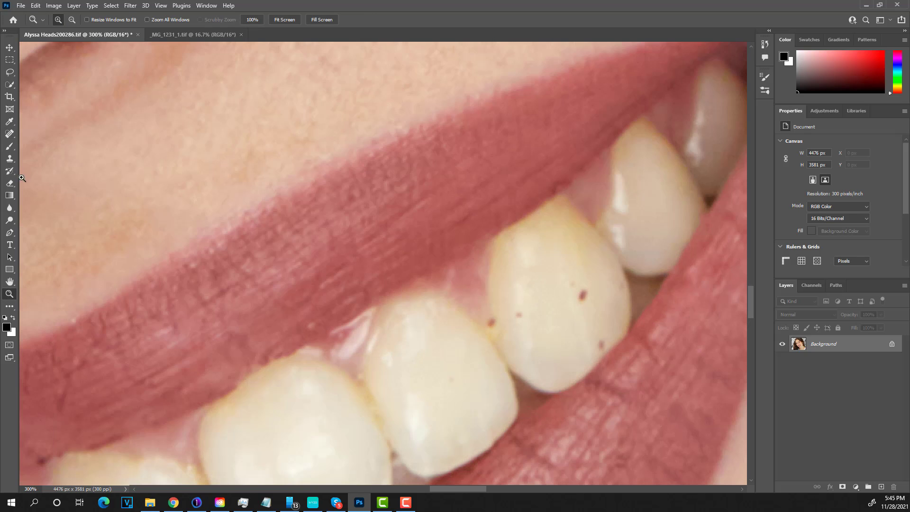
click(9, 146)
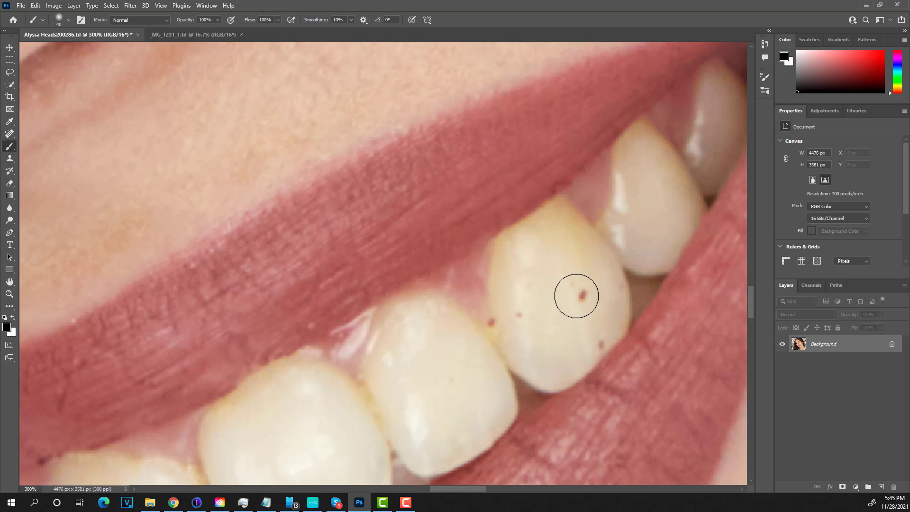
click(577, 296)
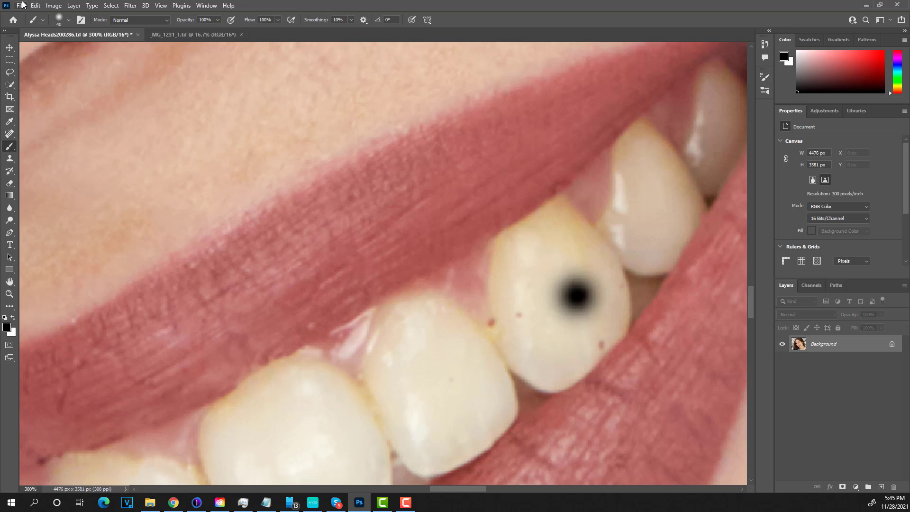
key(ctrl+z)
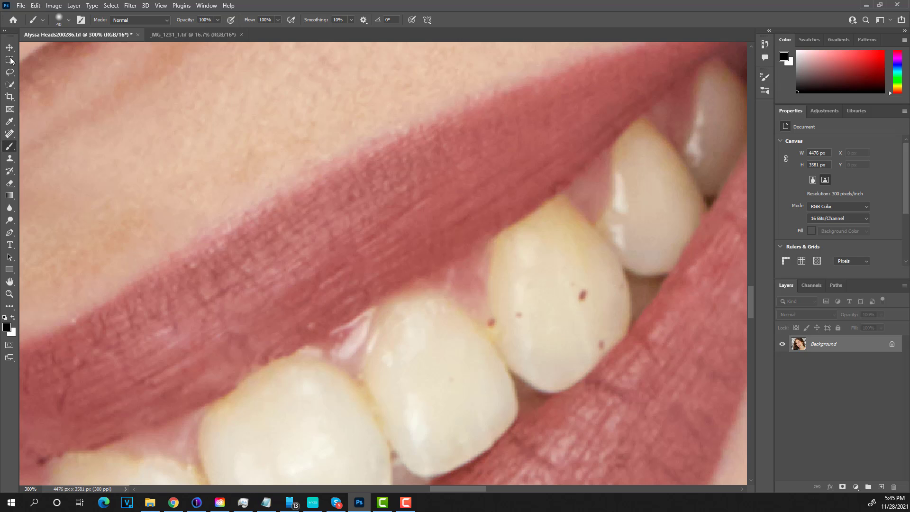
With the Spot Healing Brush, remove the dark specks on the upper tooth, reducing the brush to size 10 for the small ones.
click(9, 133)
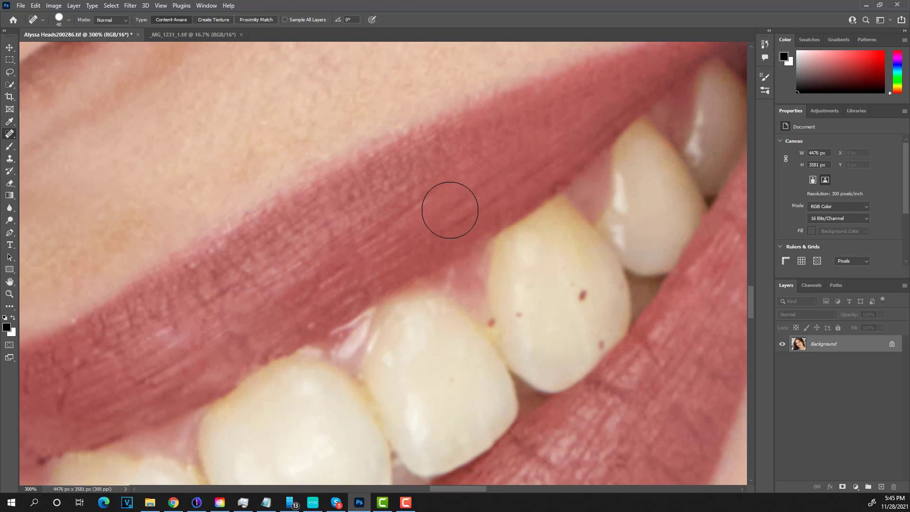
click(579, 294)
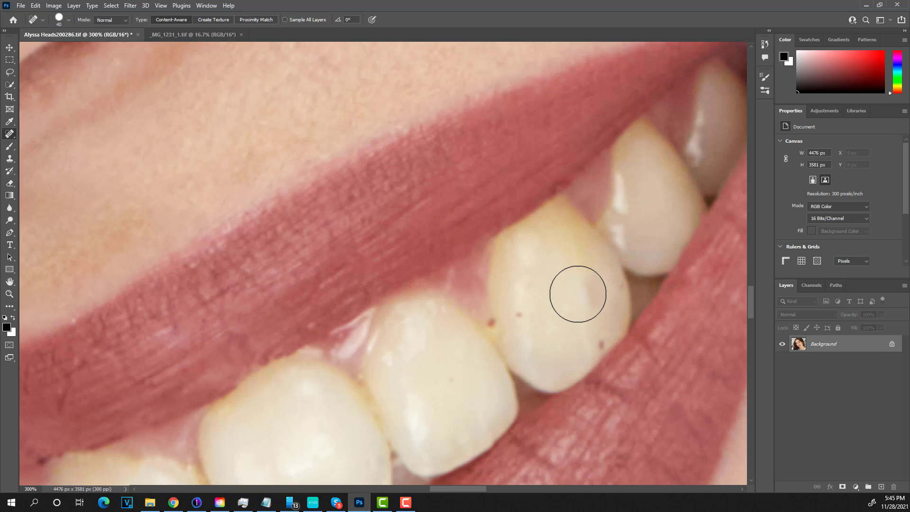
key(bracketleft)
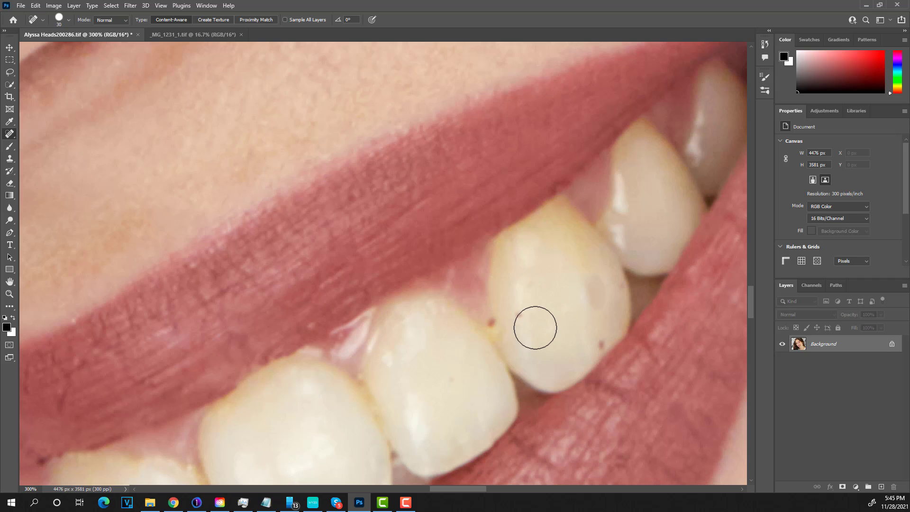
key(bracketleft)
key(bracketleft)
drag(597, 343, 599, 343)
drag(520, 314, 524, 315)
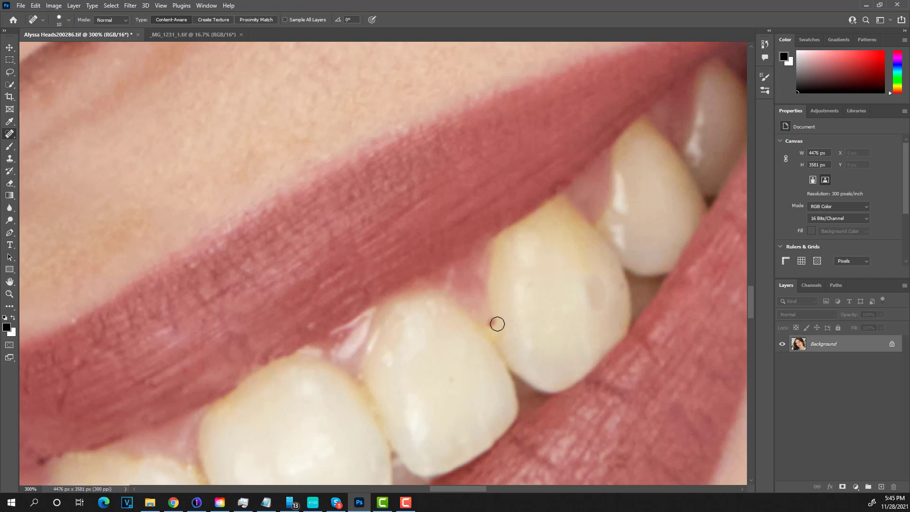
Spot-heal the speck in the gap beside that tooth and the leftover smudges near its outer edge.
click(493, 322)
drag(602, 284, 607, 295)
click(599, 293)
click(591, 279)
Heal the small speck on the neighbouring upper tooth and two small marks on the lower lip.
scroll(583, 341, down, 5)
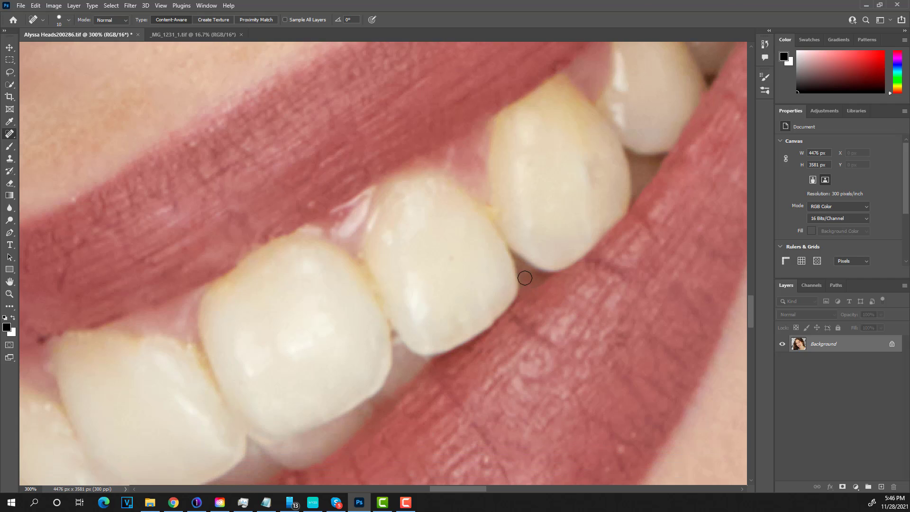
scroll(525, 278, down, 1)
click(452, 226)
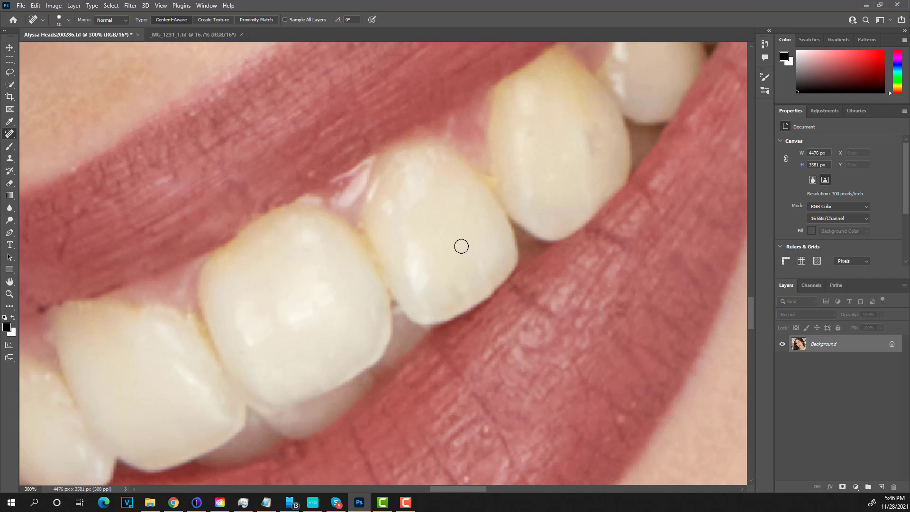
scroll(462, 246, down, 4)
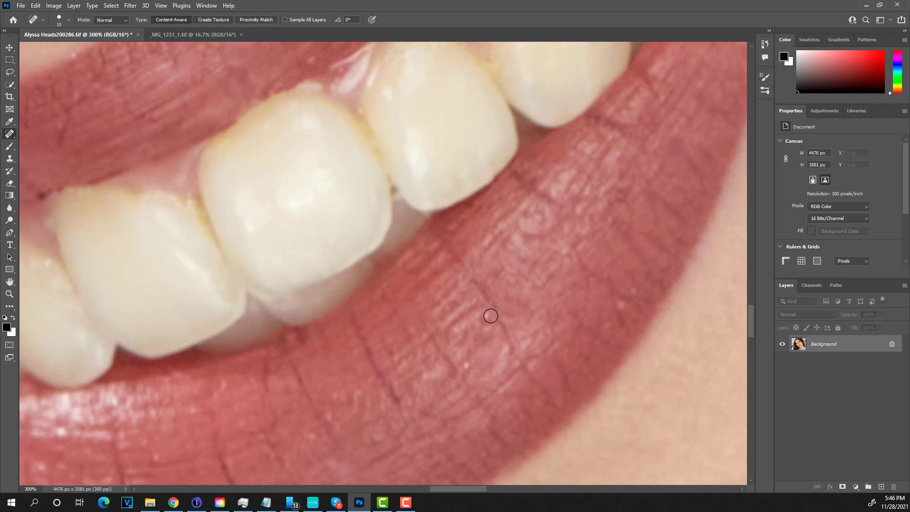
click(486, 316)
click(621, 304)
Spot-heal the white flecks along the lower lip's bottom edge and the pale patch in the middle of the lip.
scroll(382, 292, down, 4)
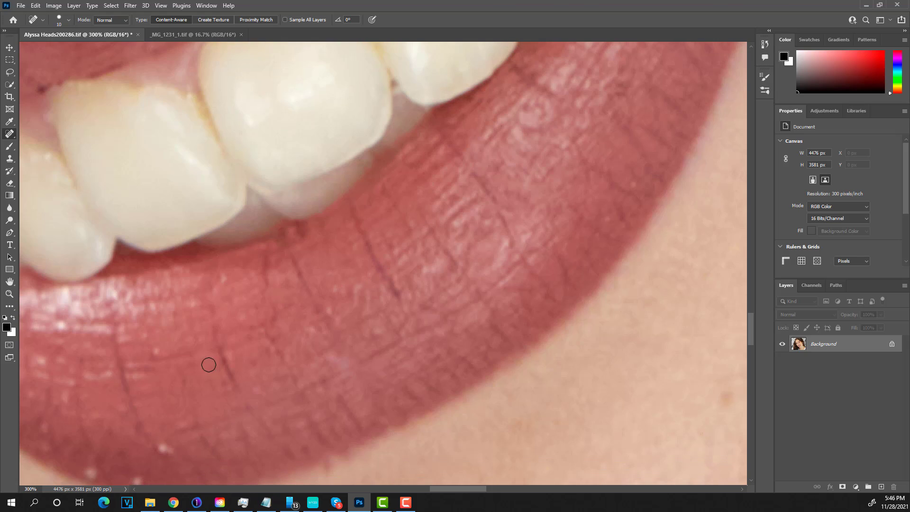
scroll(209, 365, down, 3)
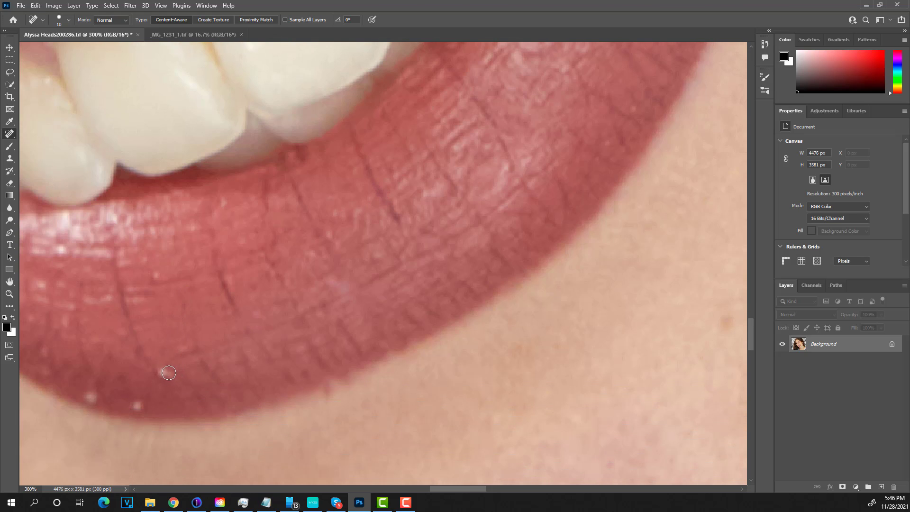
drag(169, 374, 167, 373)
drag(136, 403, 90, 399)
drag(328, 279, 356, 294)
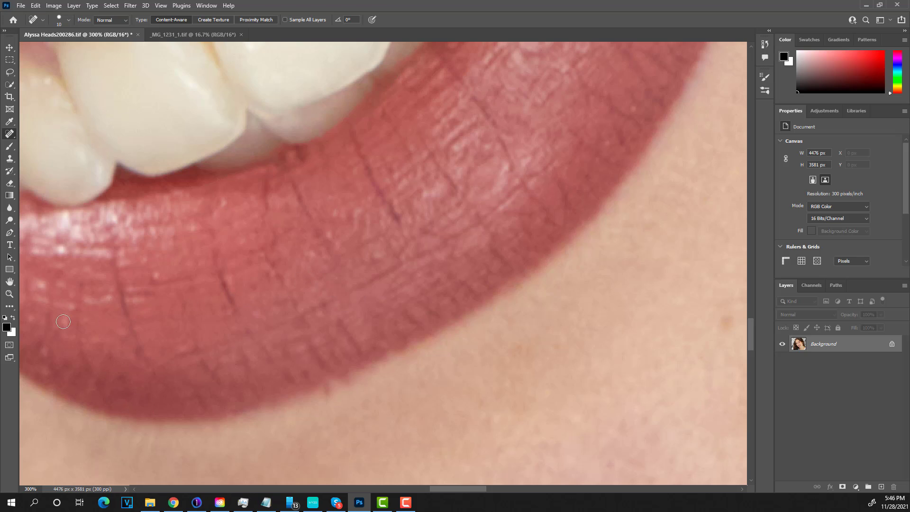
Review the retouched portrait as a whole and examine the cheeks, nose, mouth and chin at 100%.
click(10, 283)
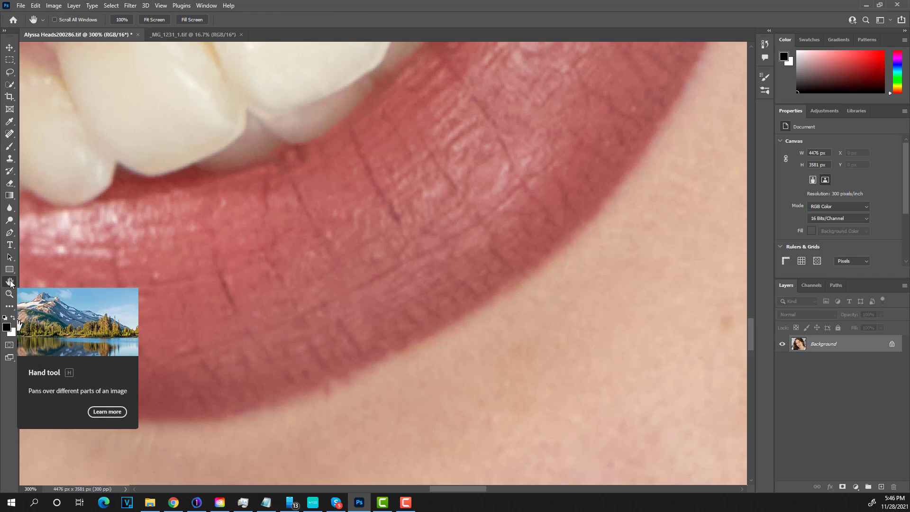
double_click(9, 282)
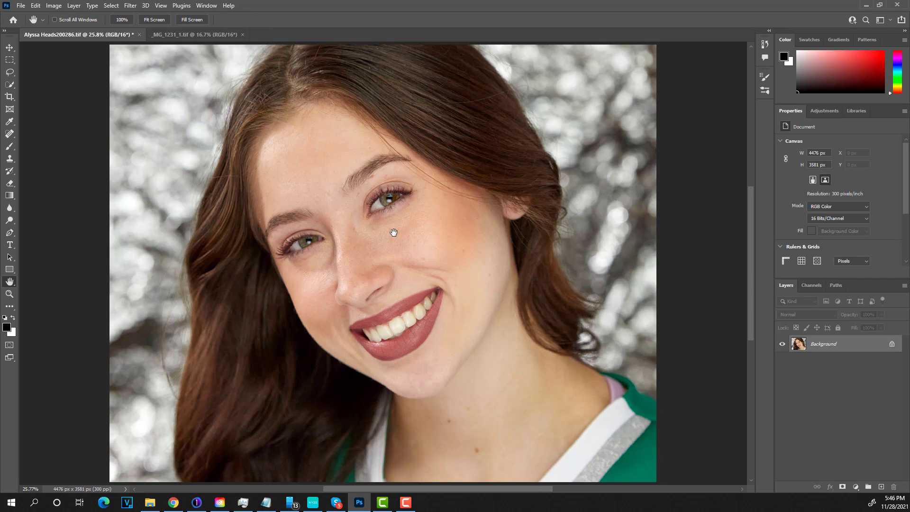
double_click(9, 294)
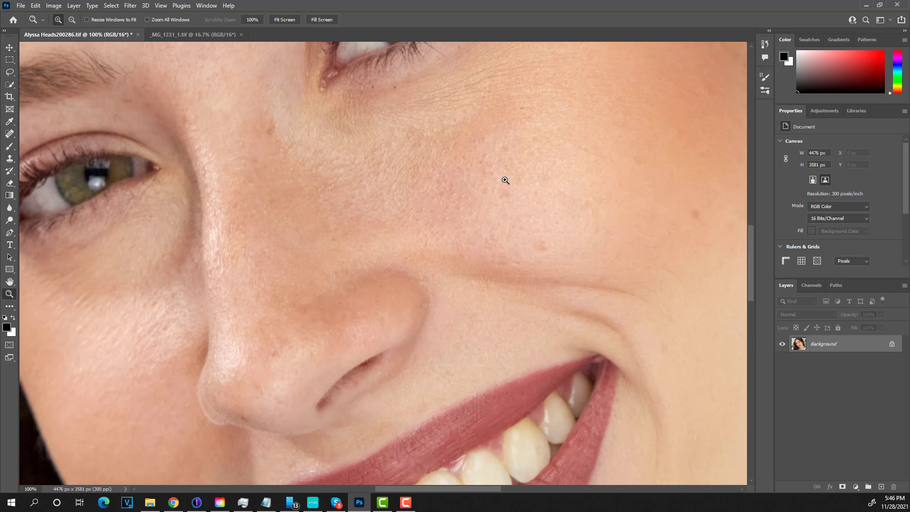
scroll(449, 217, down, 4)
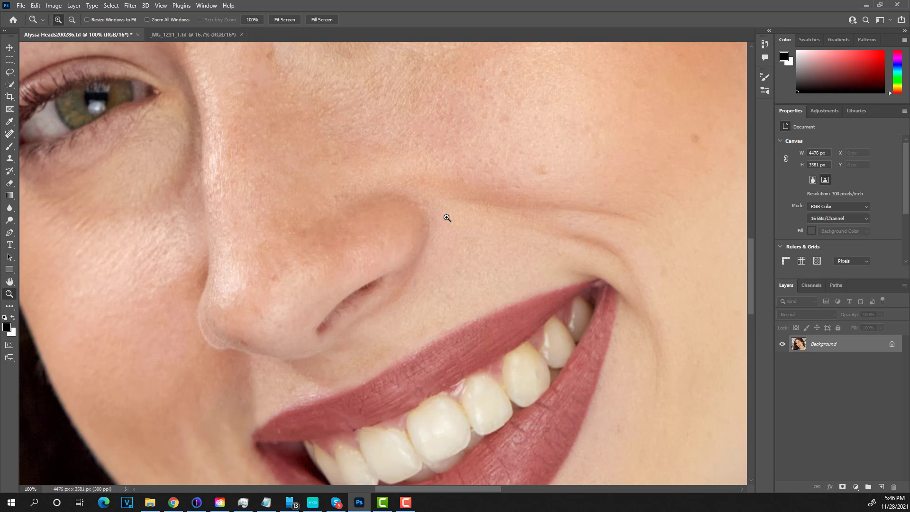
scroll(447, 218, down, 5)
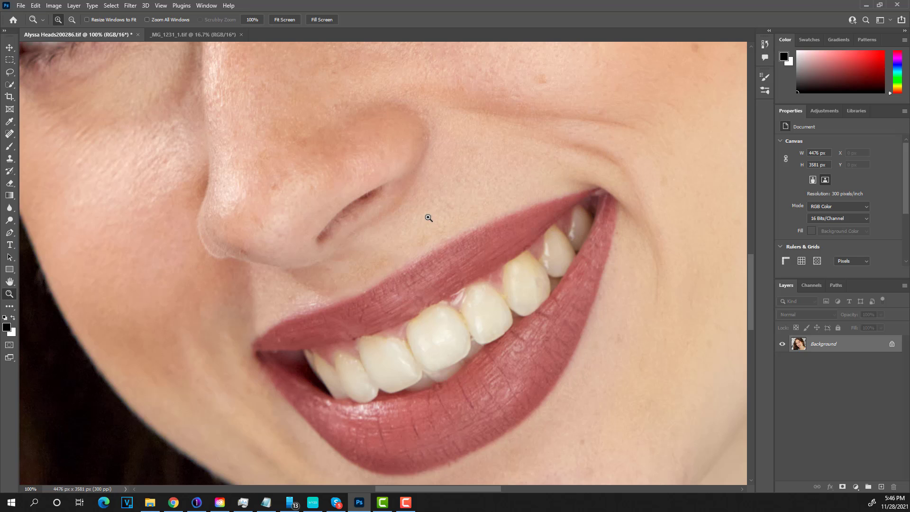
scroll(442, 233, down, 5)
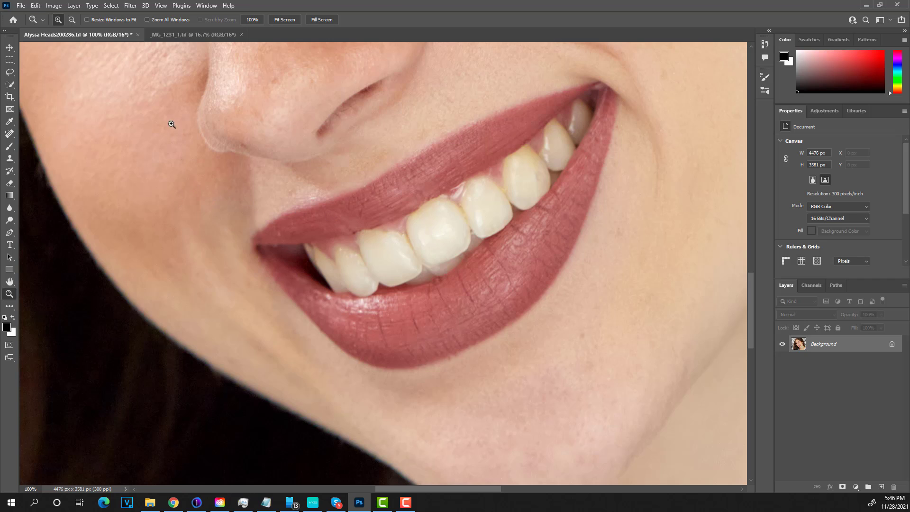
double_click(9, 282)
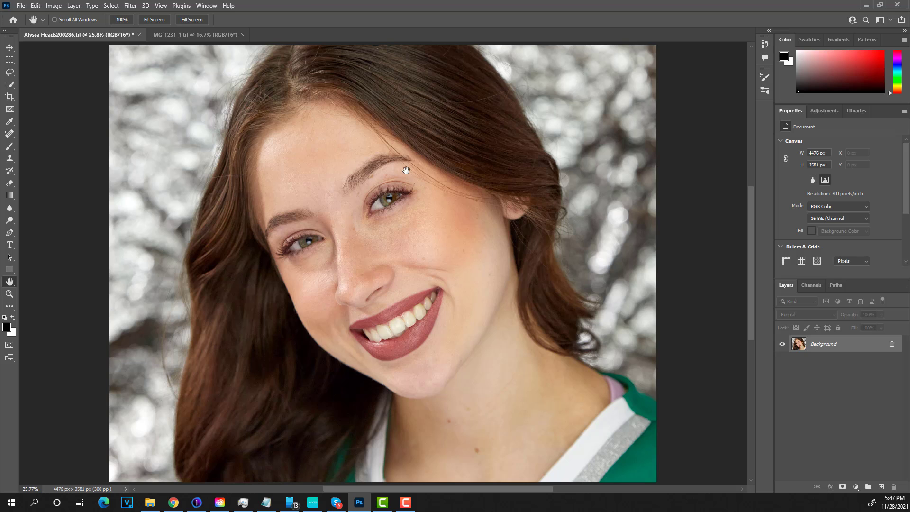
Duplicate the Background layer and, on the copy, spot-heal the mark just beneath the inner corner of the higher eye.
key(ctrl+j)
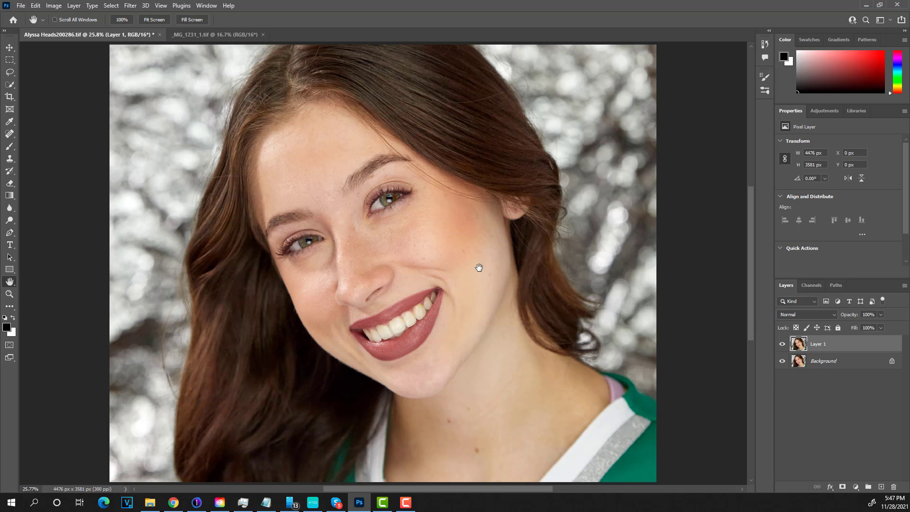
click(9, 294)
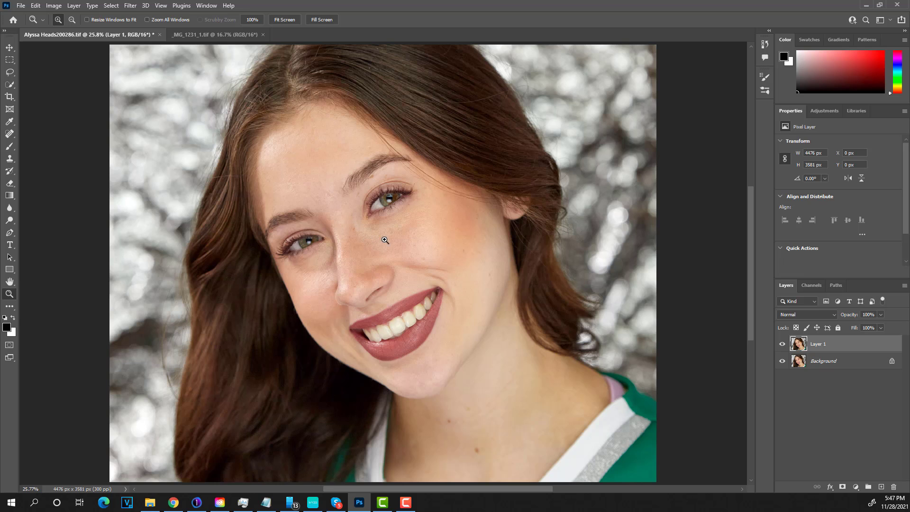
click(363, 228)
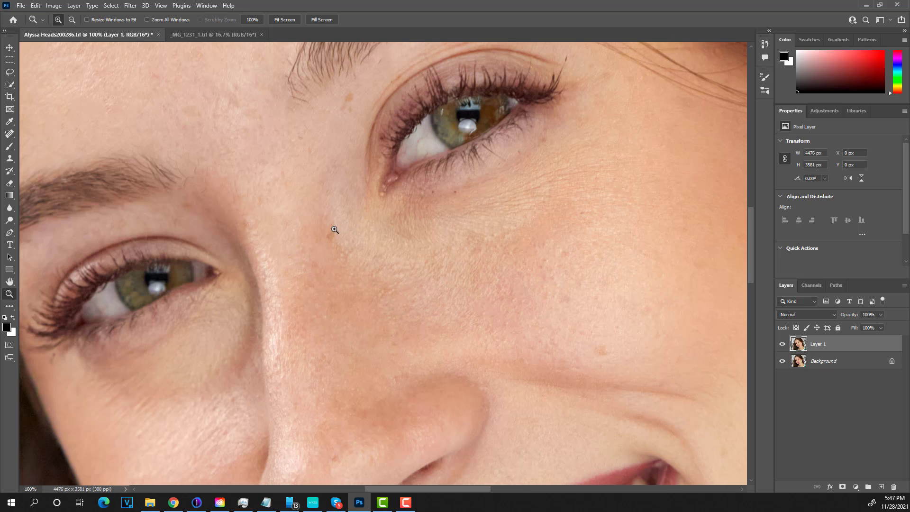
click(12, 280)
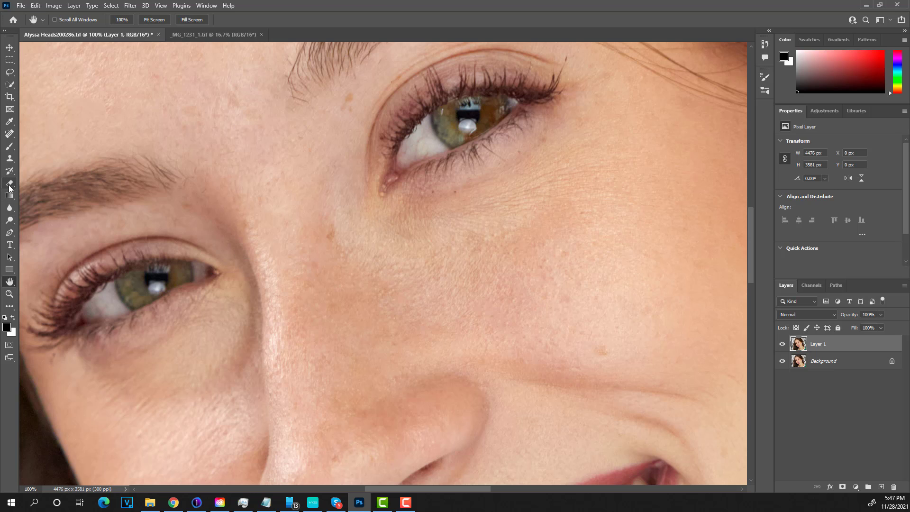
click(10, 134)
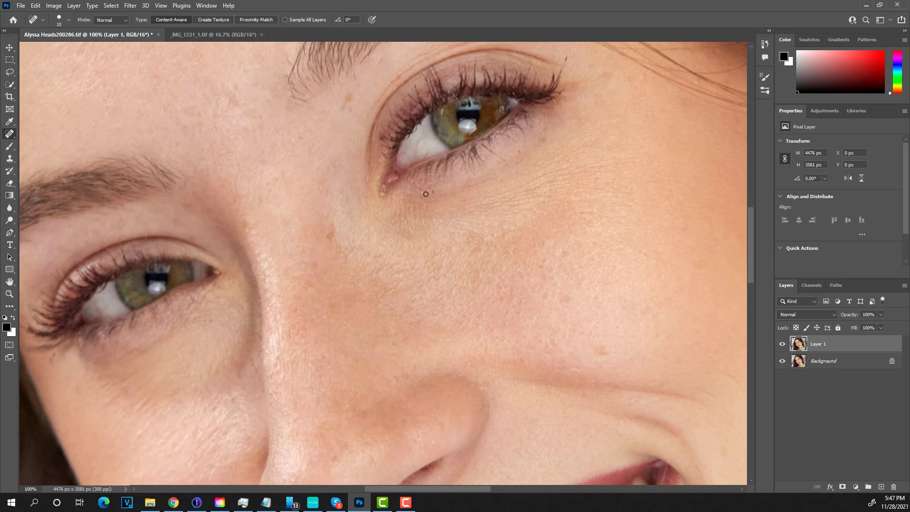
drag(417, 196, 434, 191)
scroll(577, 109, up, 3)
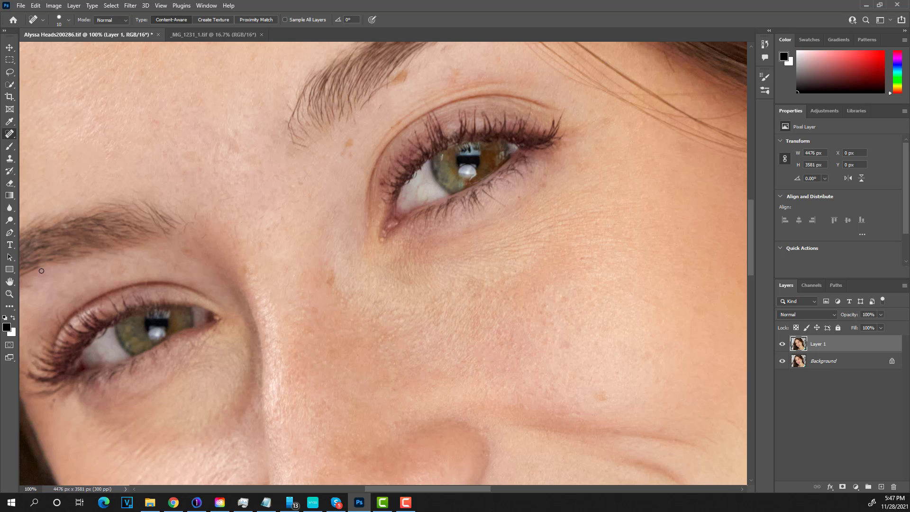
Open Neural Filters for the full portrait and enable Skin Smoothing, dismissing the feedback form.
double_click(10, 282)
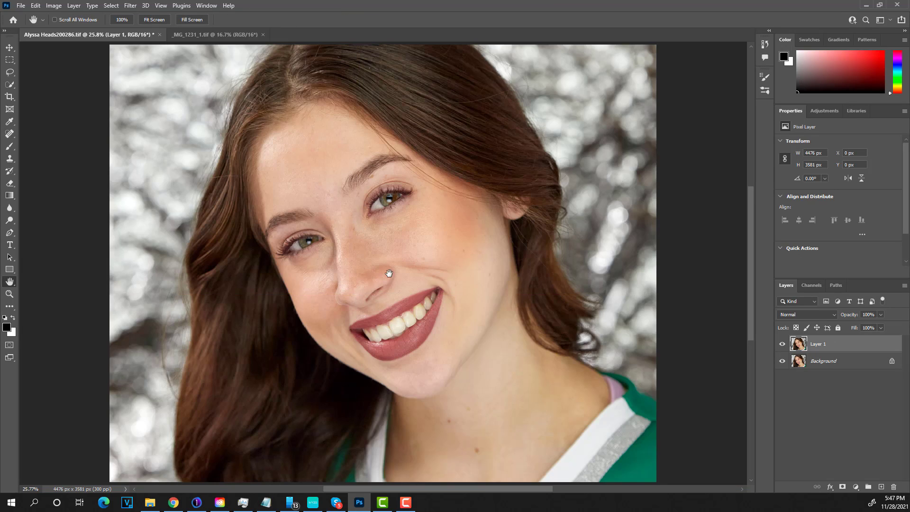
click(132, 7)
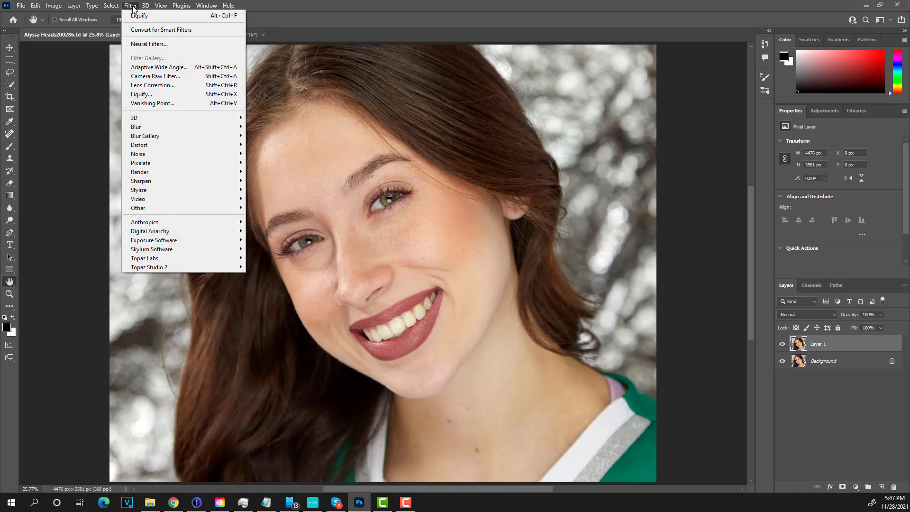
click(151, 43)
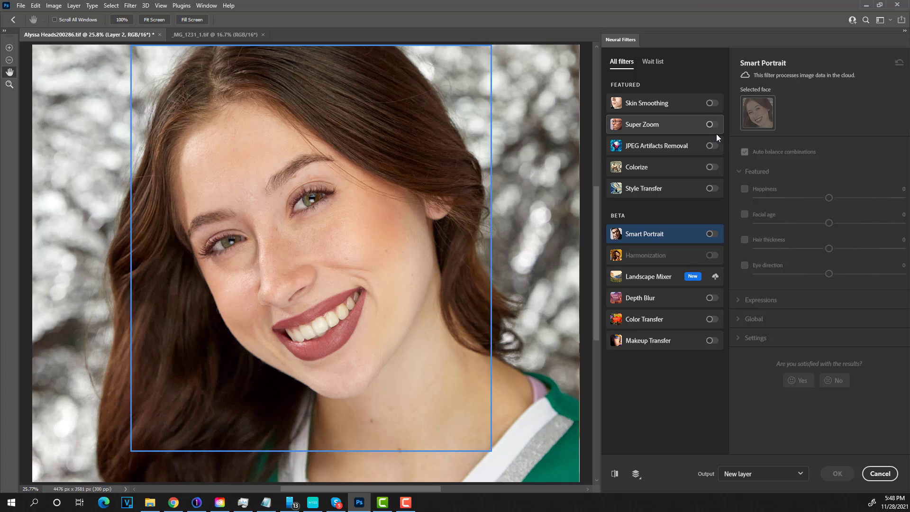
click(711, 104)
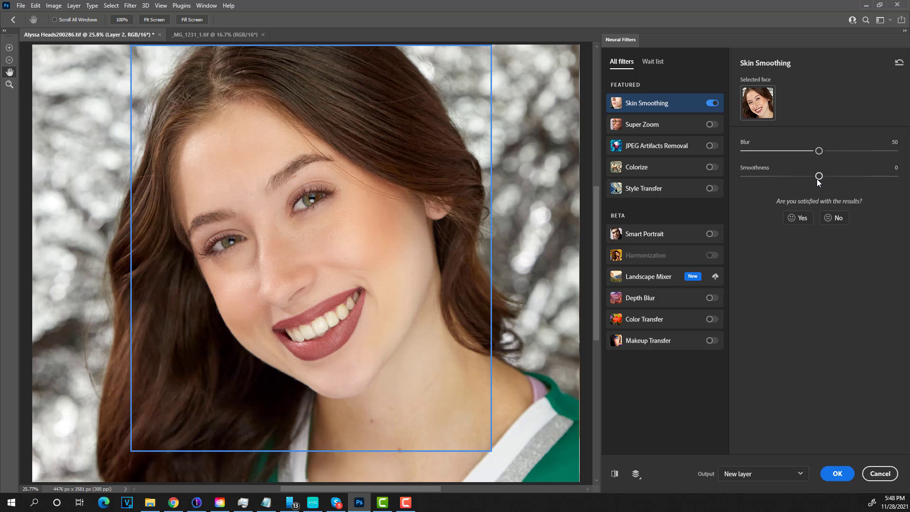
click(803, 218)
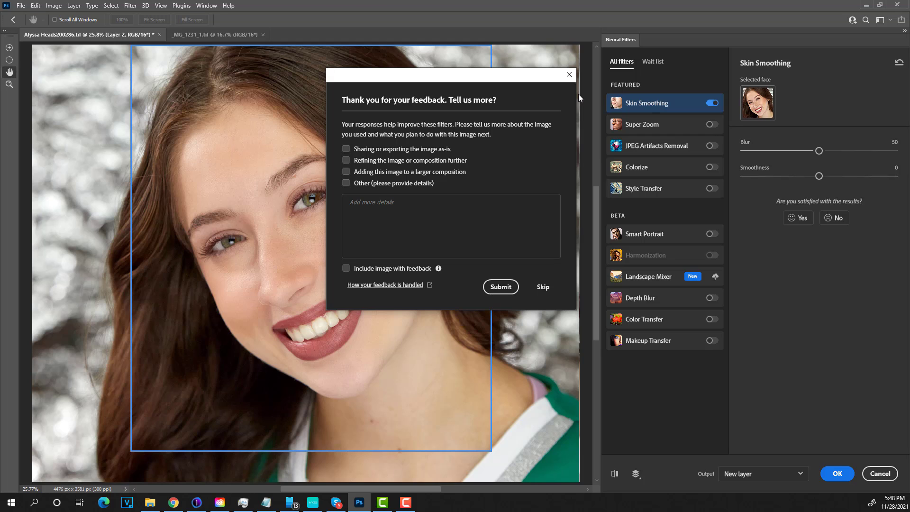
click(568, 77)
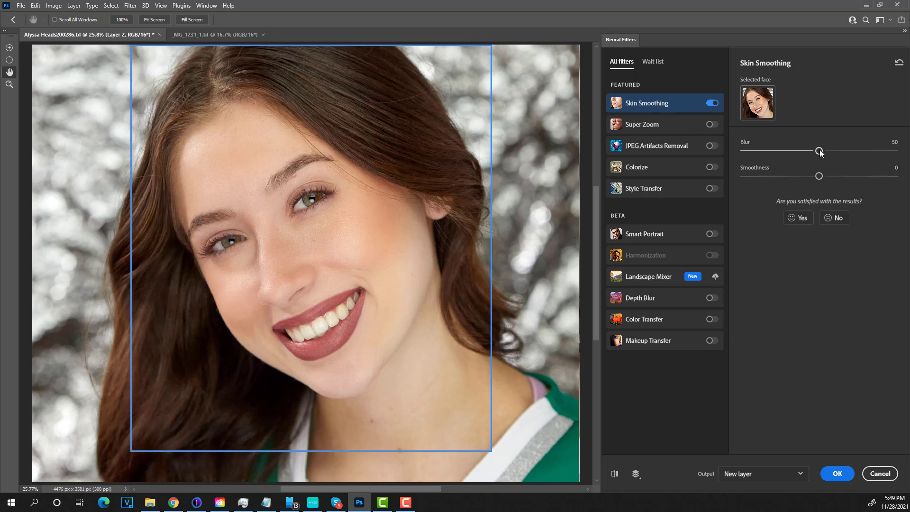
Set the Skin Smoothing blur to 74 and apply the filter with its output on a new layer.
drag(820, 150, 861, 151)
drag(858, 151, 856, 152)
click(748, 474)
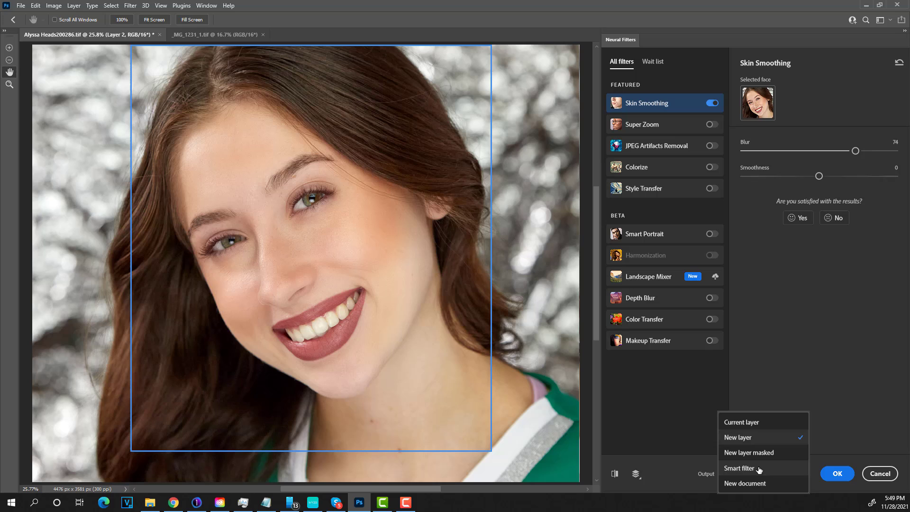
click(753, 439)
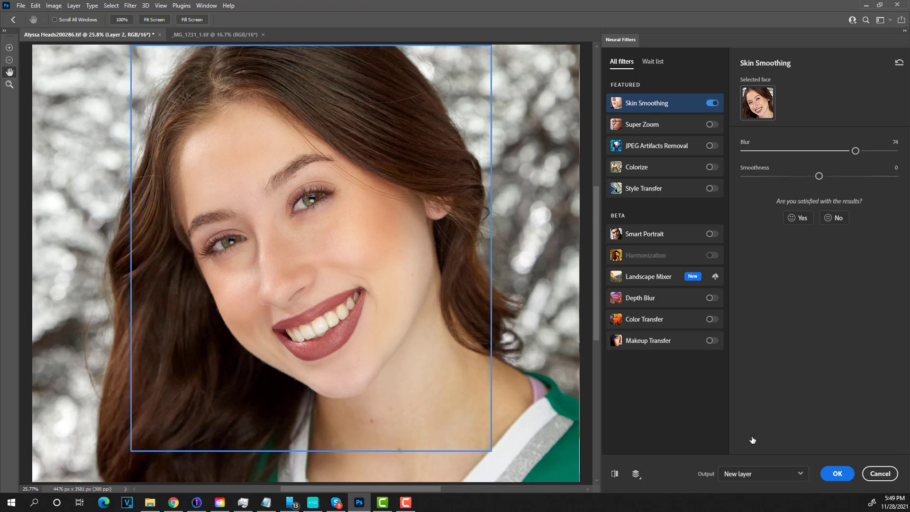
click(837, 473)
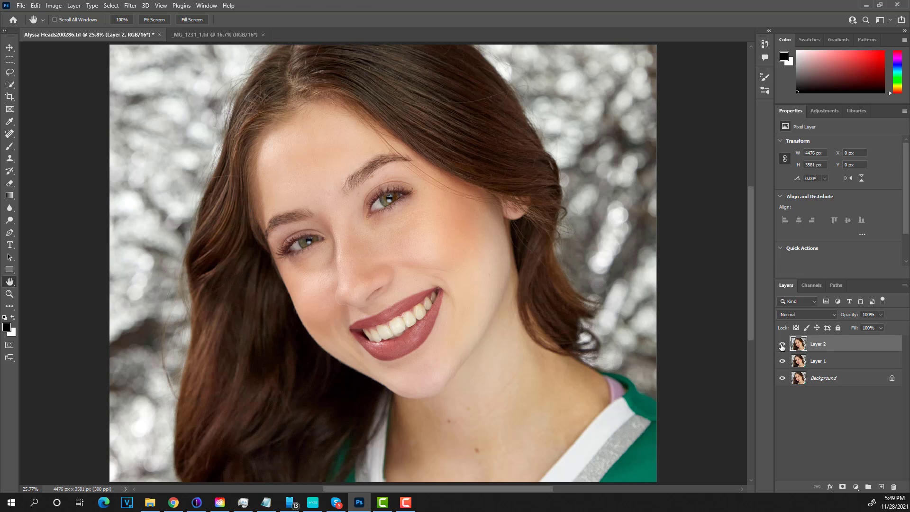
Compare the portrait with and without the skin-smoothed layer and reduce that layer's opacity to 37%.
click(782, 345)
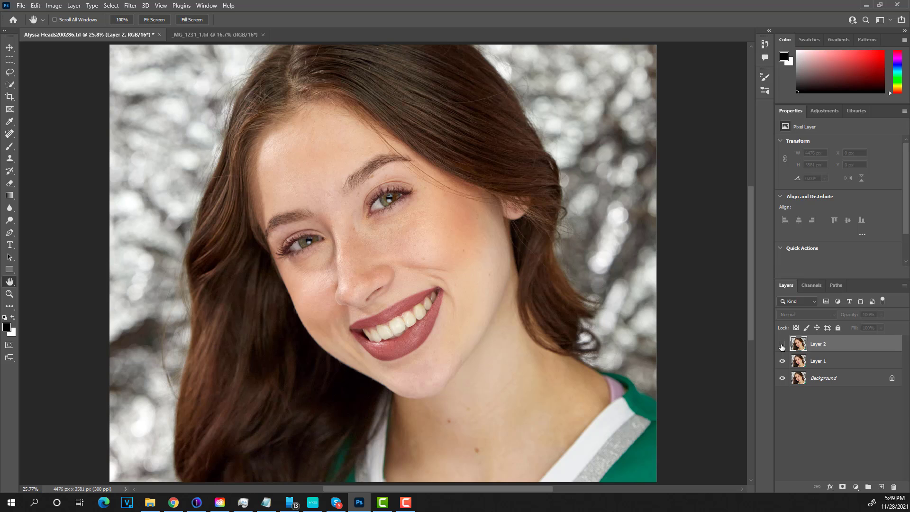
click(782, 345)
click(782, 345)
click(783, 345)
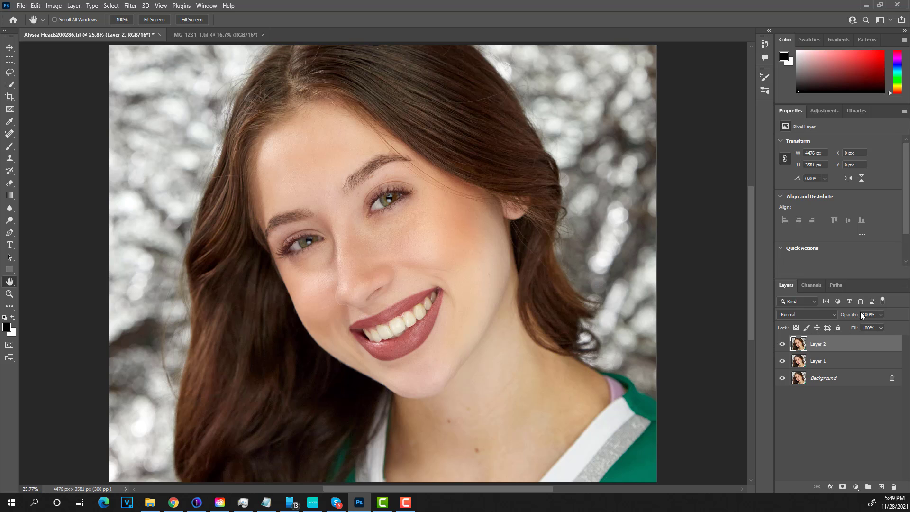
click(880, 315)
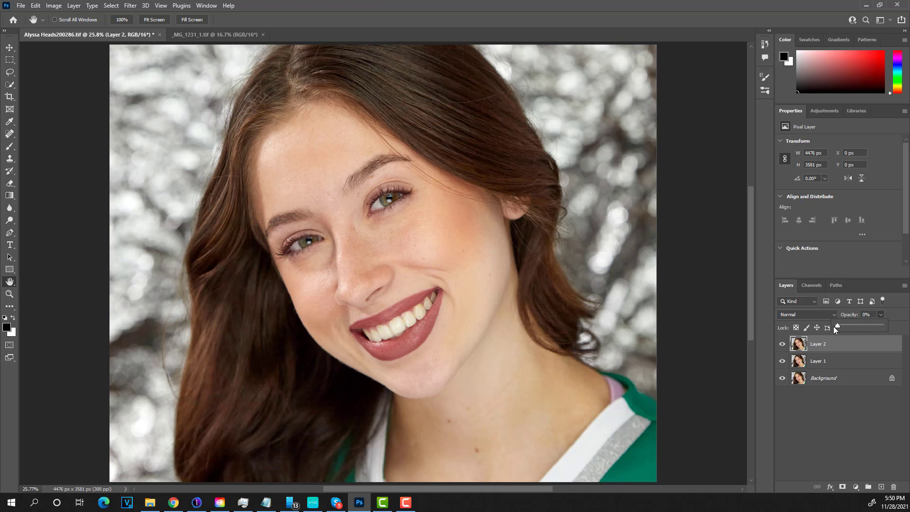
click(782, 347)
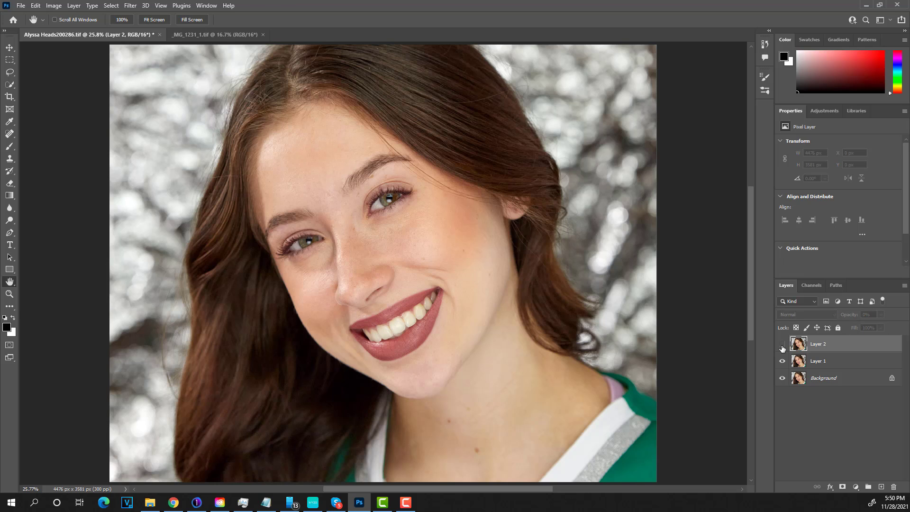
click(783, 347)
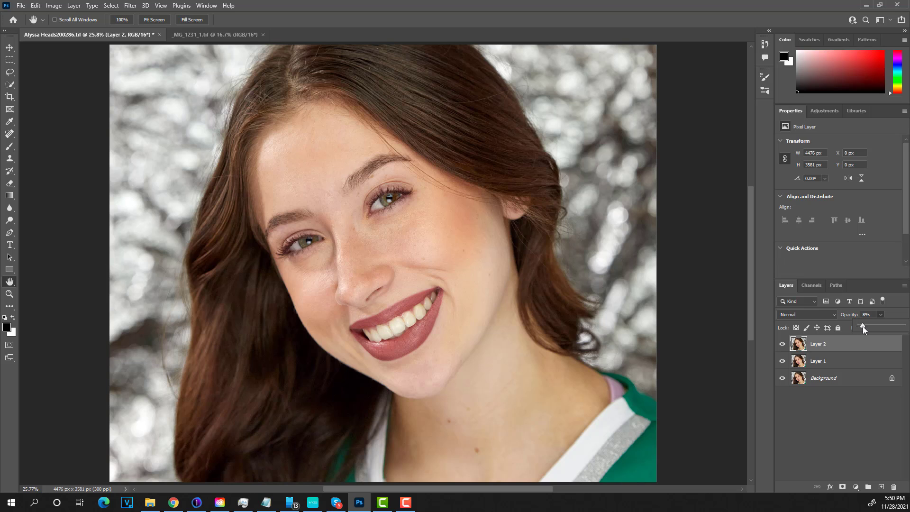
drag(869, 326, 869, 325)
Compare the portrait with and without the reduced smoothing, both in full view and at 100% around the nose and cheek.
click(783, 345)
click(783, 345)
click(783, 345)
click(782, 345)
click(782, 345)
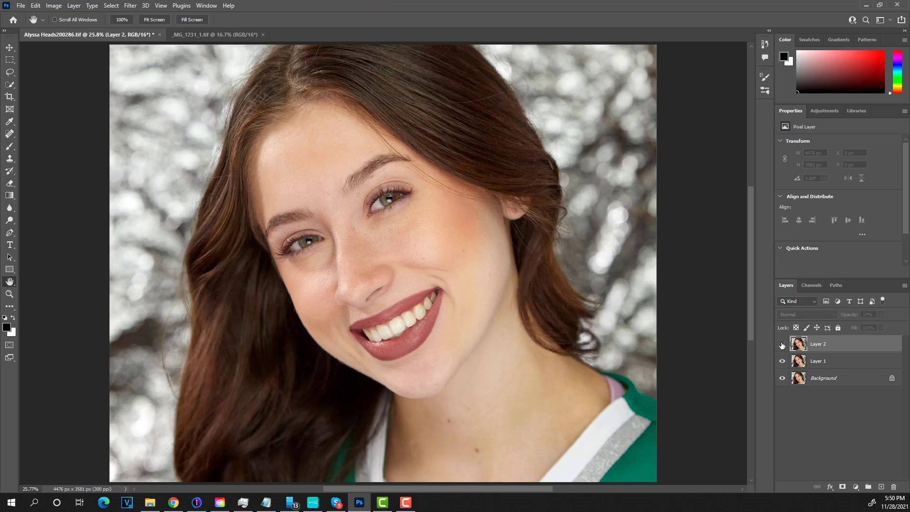
click(782, 344)
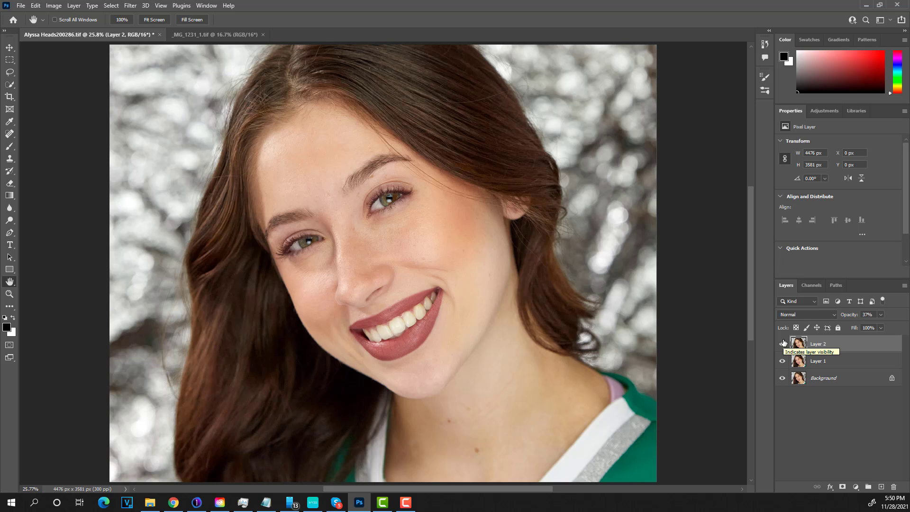
click(783, 344)
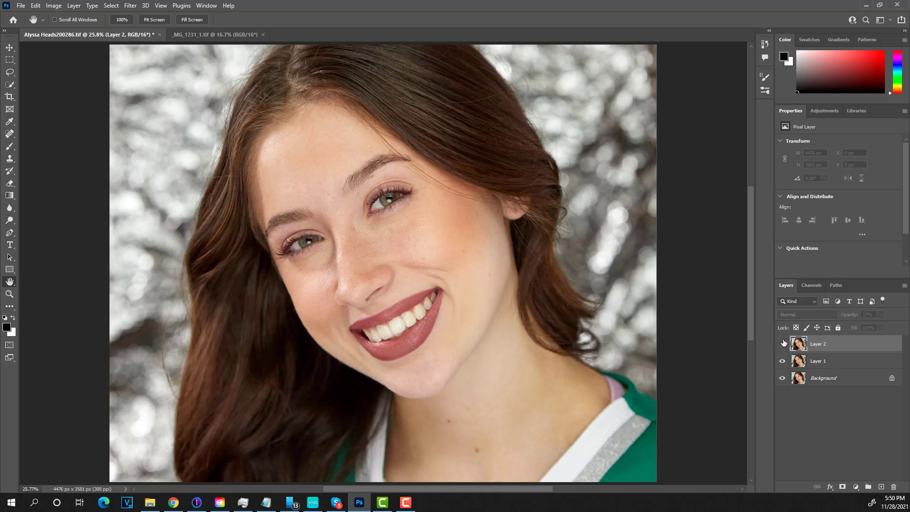
click(783, 343)
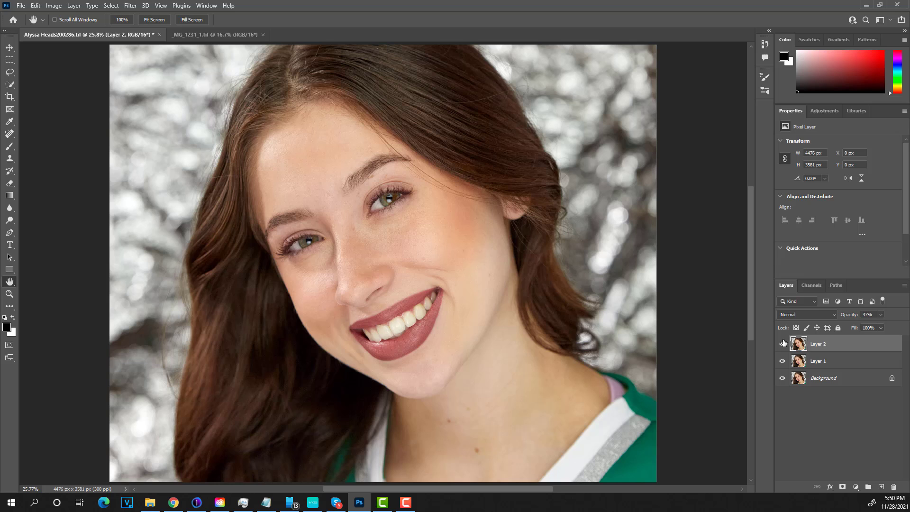
double_click(9, 293)
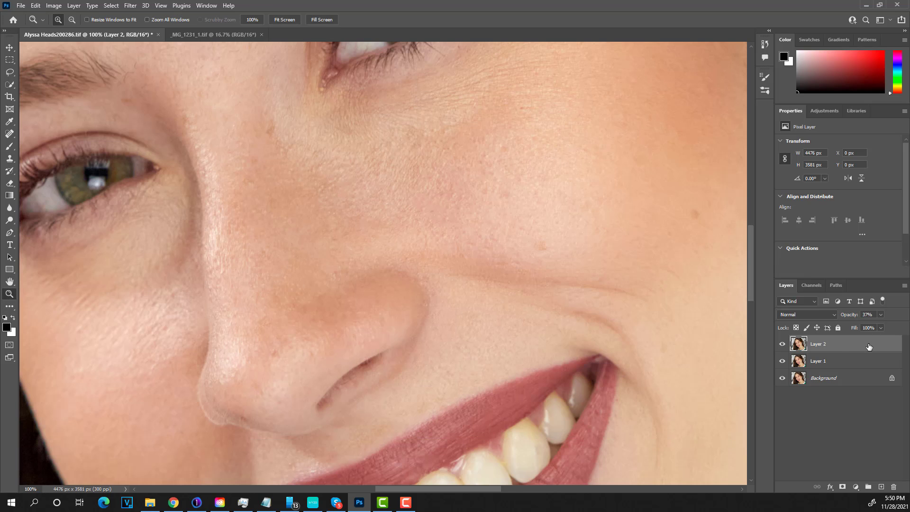
click(783, 344)
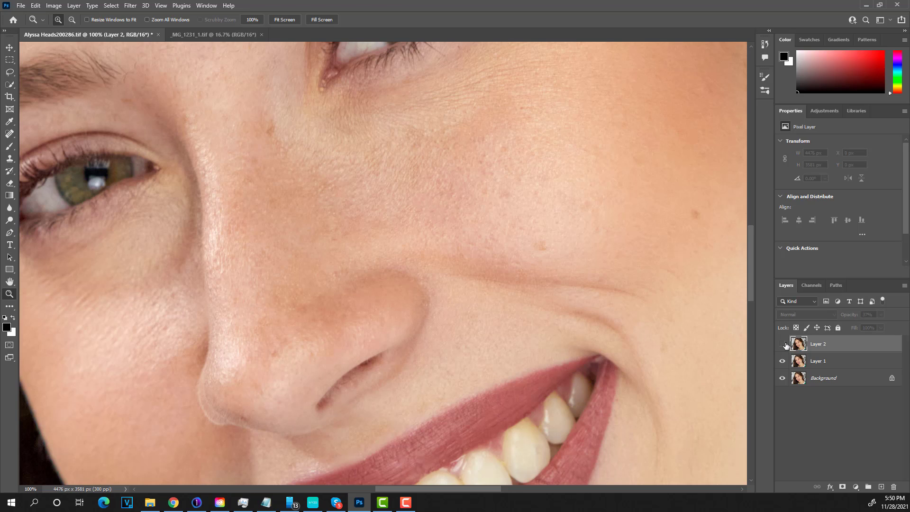
click(783, 345)
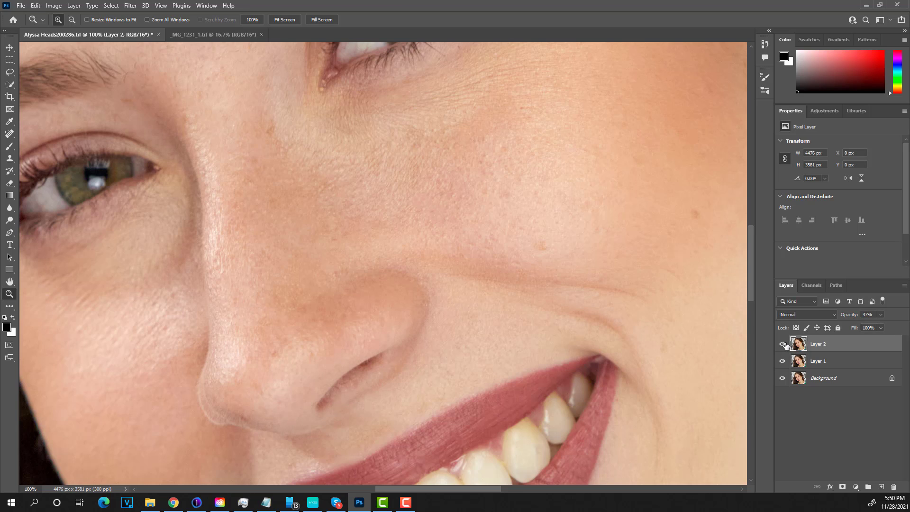
double_click(9, 284)
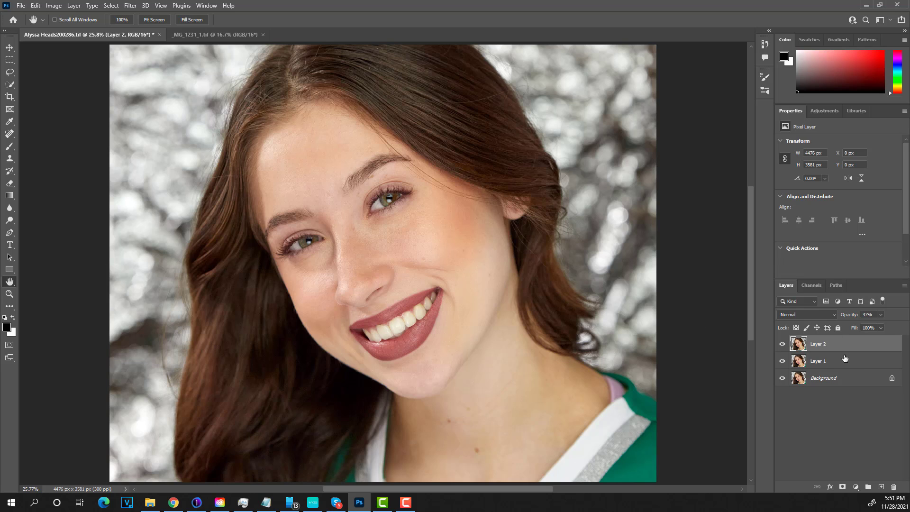
Stamp all visible layers into a new merged layer above the skin-smoothed layer and keep it selected.
key(ctrl+shift+alt+e)
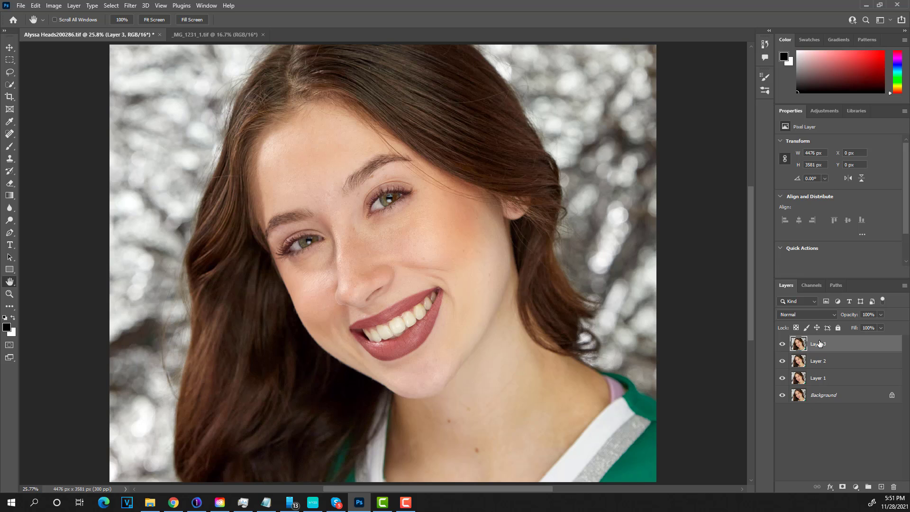
click(832, 382)
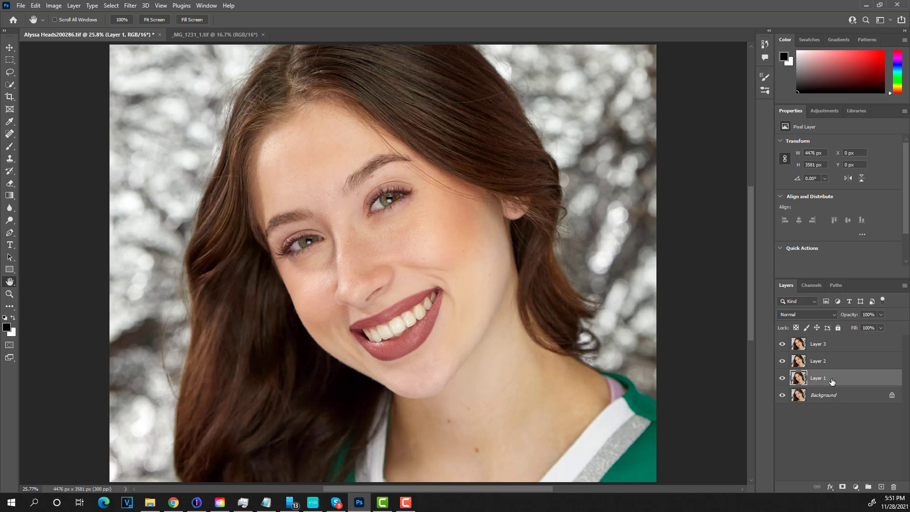
click(826, 361)
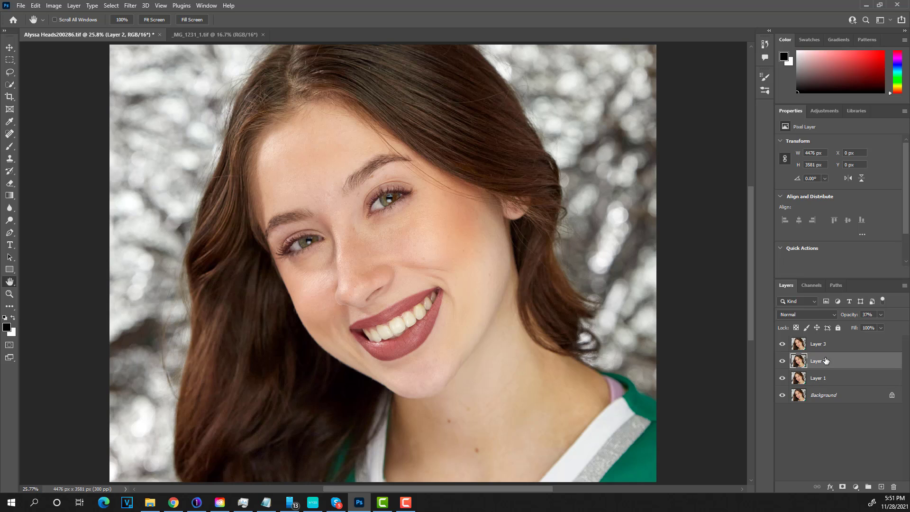
click(828, 345)
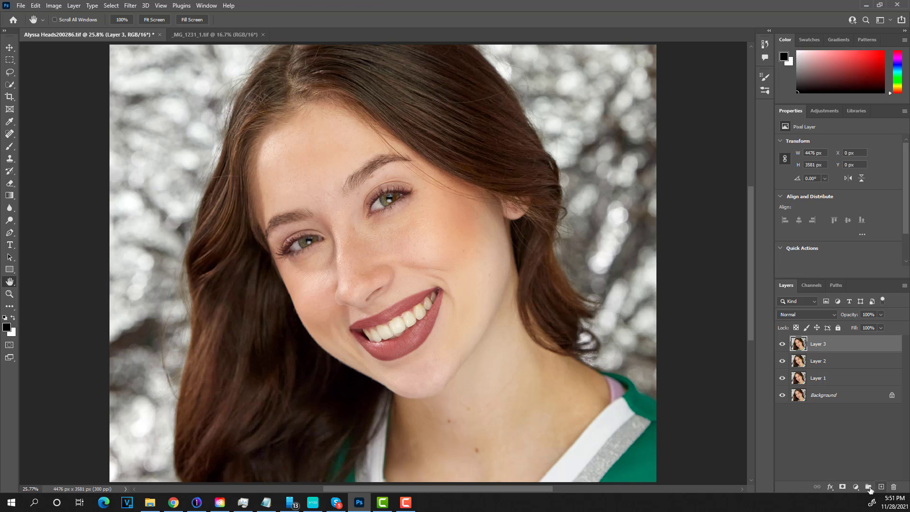
Add a Curves adjustment layer above the merged layer and name it Eyes.
click(857, 489)
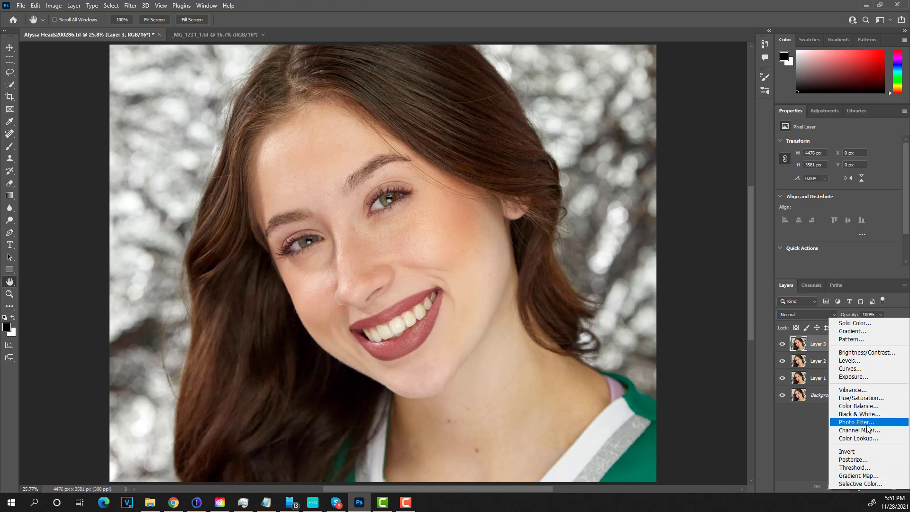
click(856, 374)
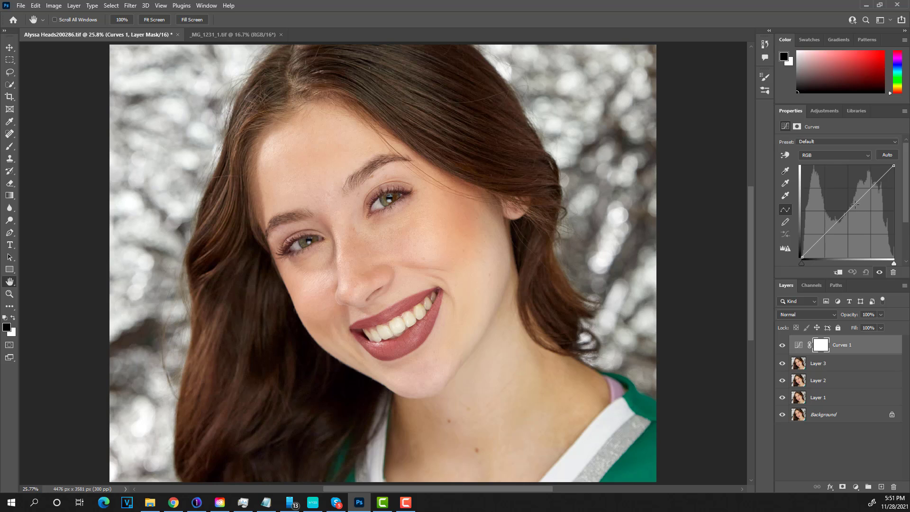
double_click(843, 345)
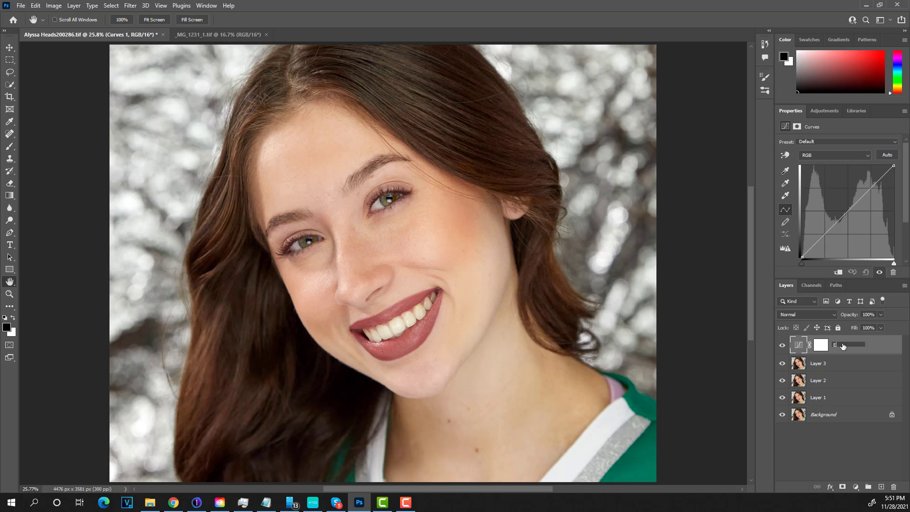
key(Return)
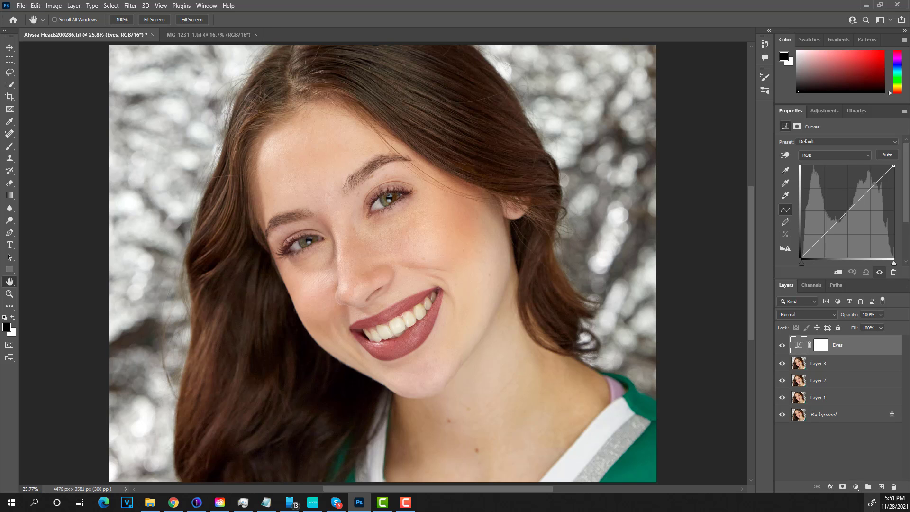
Add a second Curves adjustment layer above Eyes and name it Smaile.
click(856, 487)
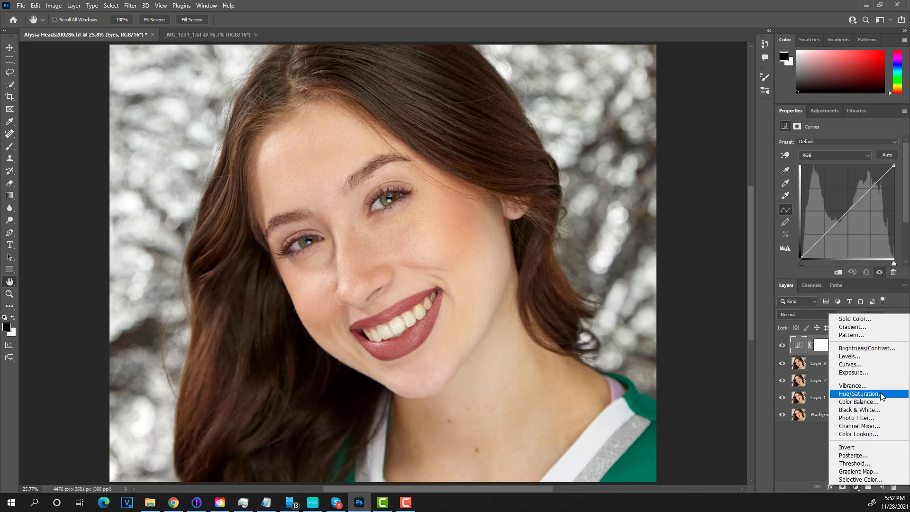
click(861, 364)
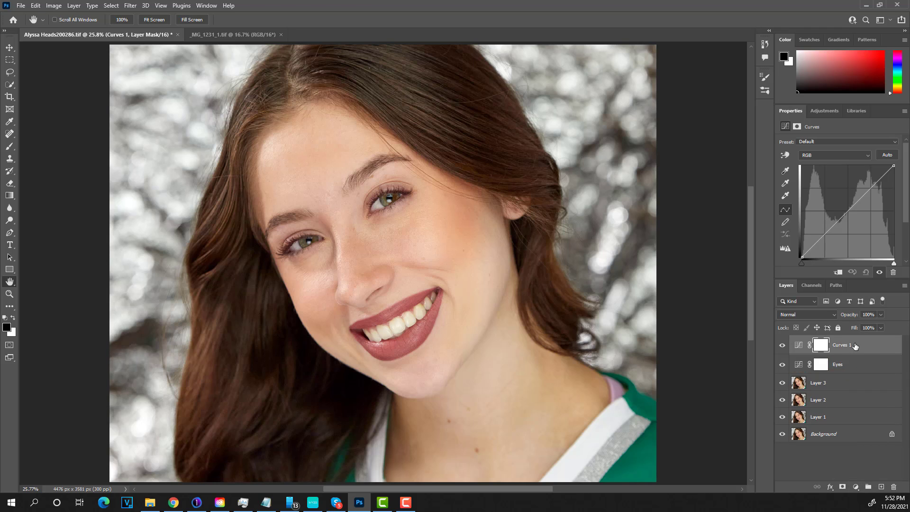
click(851, 346)
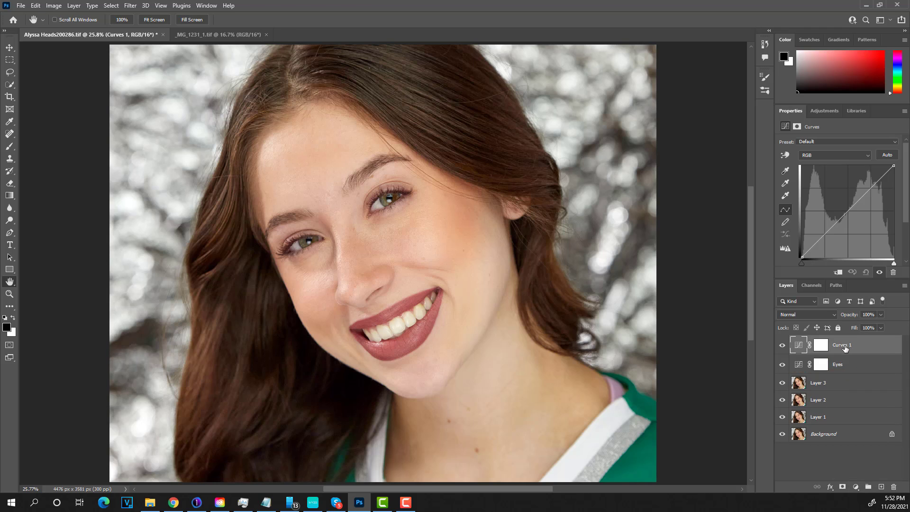
double_click(843, 345)
text(Smaile)
key(Return)
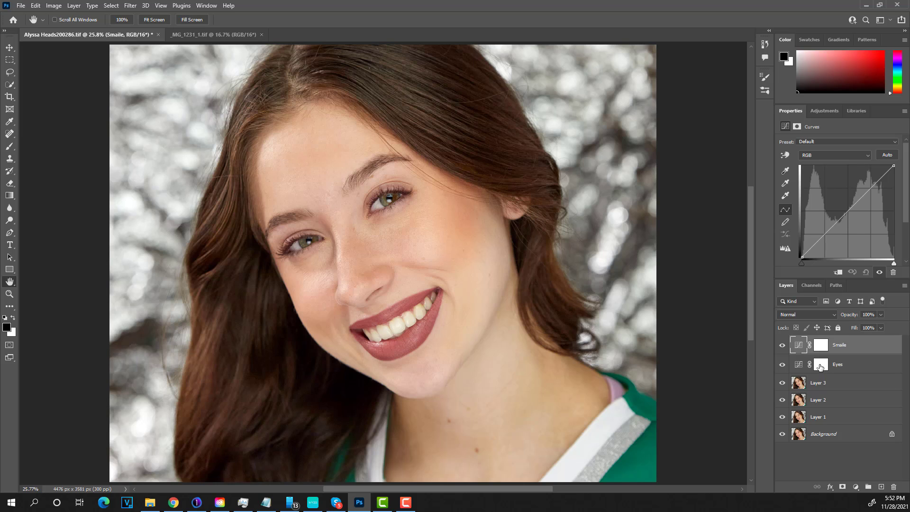
Brighten the image on the Eyes adjustment layer by raising the upper midtones of its RGB curve, judging it close up on the eyes.
click(801, 369)
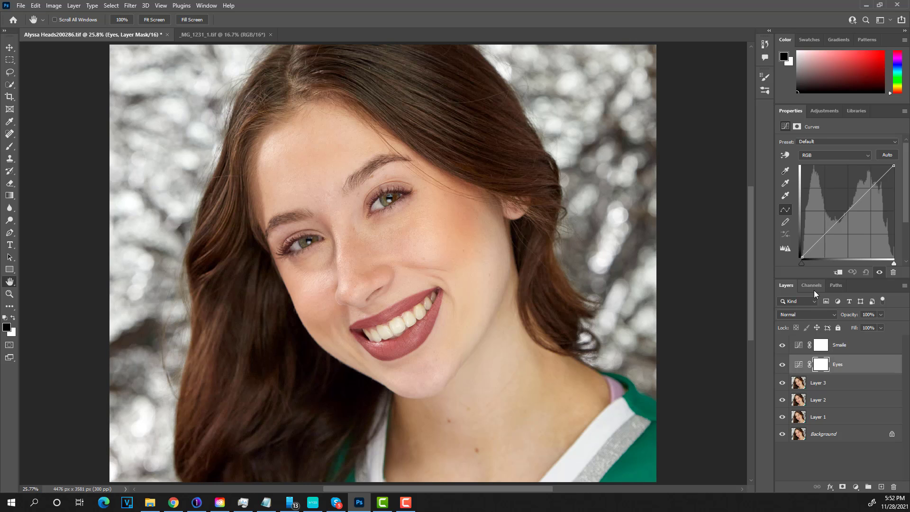
click(9, 294)
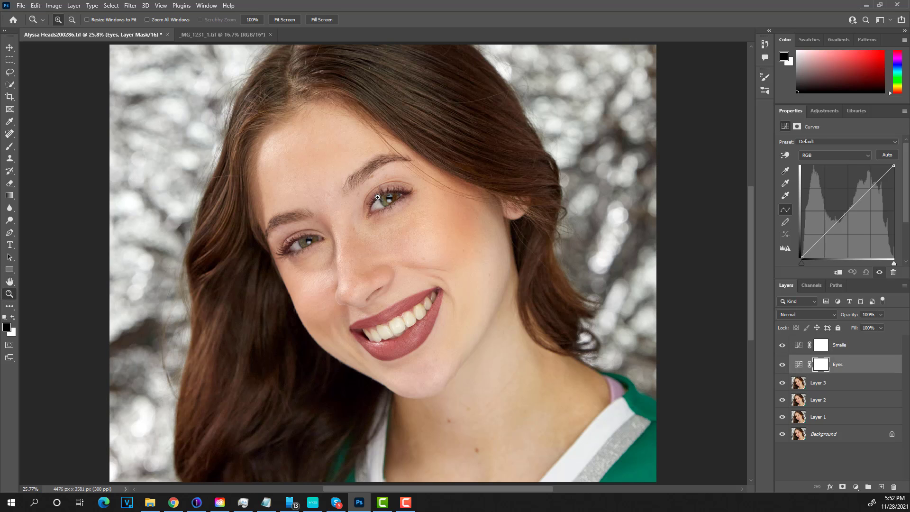
click(350, 215)
click(349, 215)
click(350, 215)
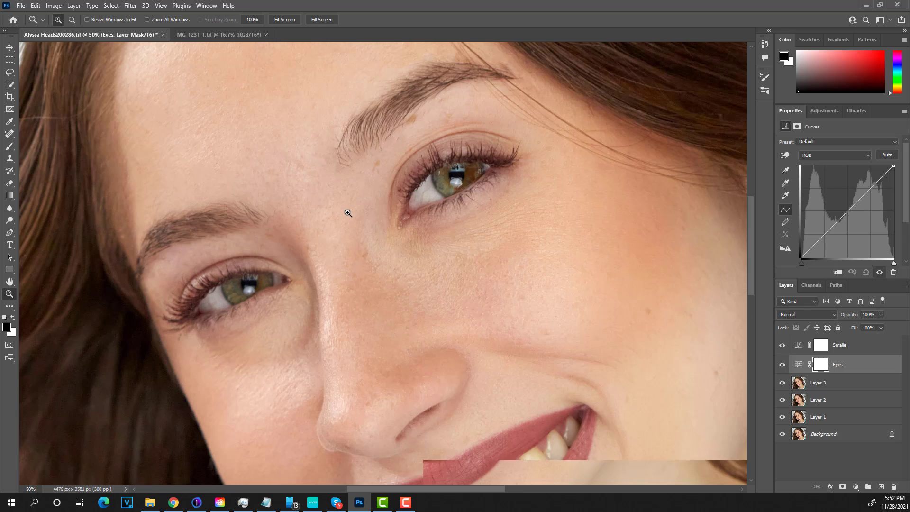
click(868, 190)
drag(866, 191, 859, 186)
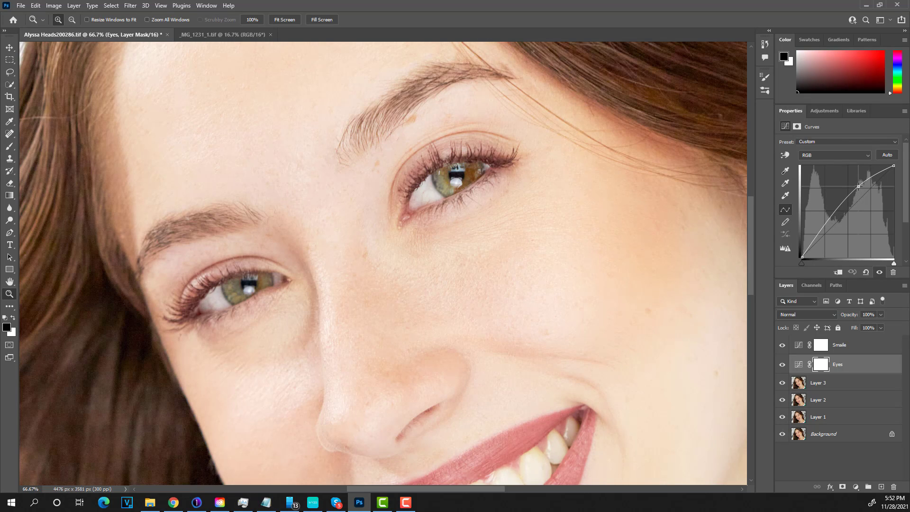
drag(858, 186, 859, 185)
Invert the Eyes layer's mask to black to hide its brightening, and activate the Brush tool.
click(822, 371)
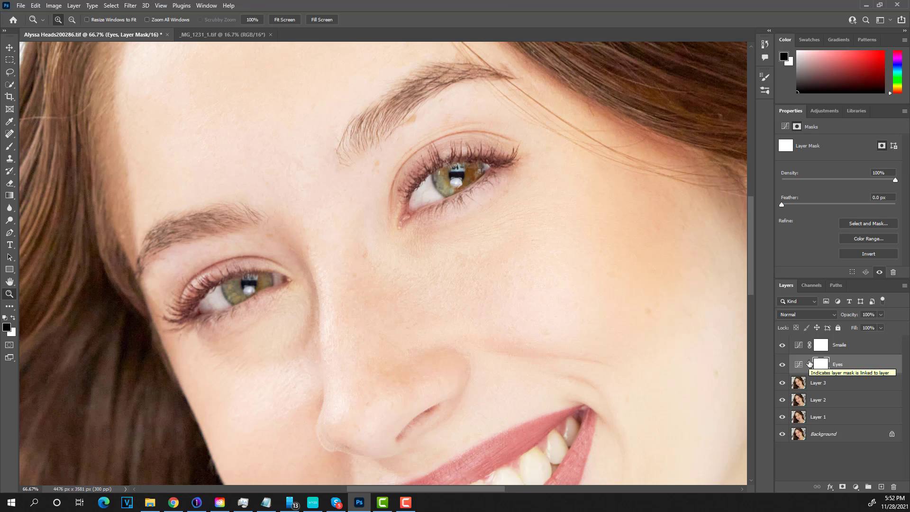
key(ctrl+i)
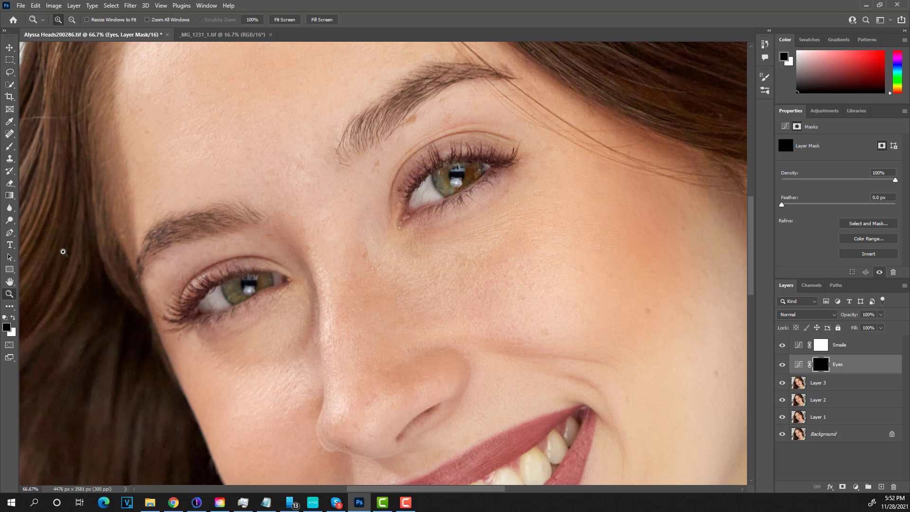
click(9, 146)
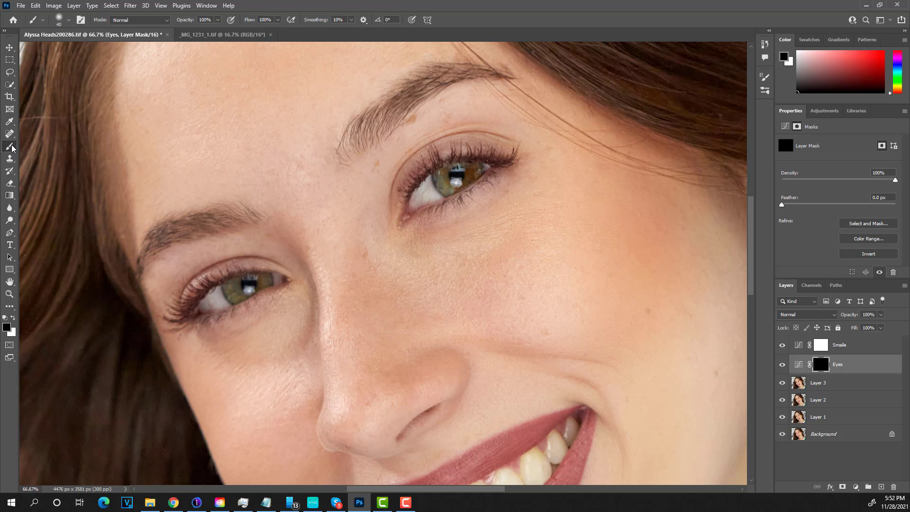
Paint white with a 40 px soft round brush on the Eyes mask over the iris and white of the subject's left eye.
click(9, 294)
click(485, 201)
click(485, 201)
click(485, 201)
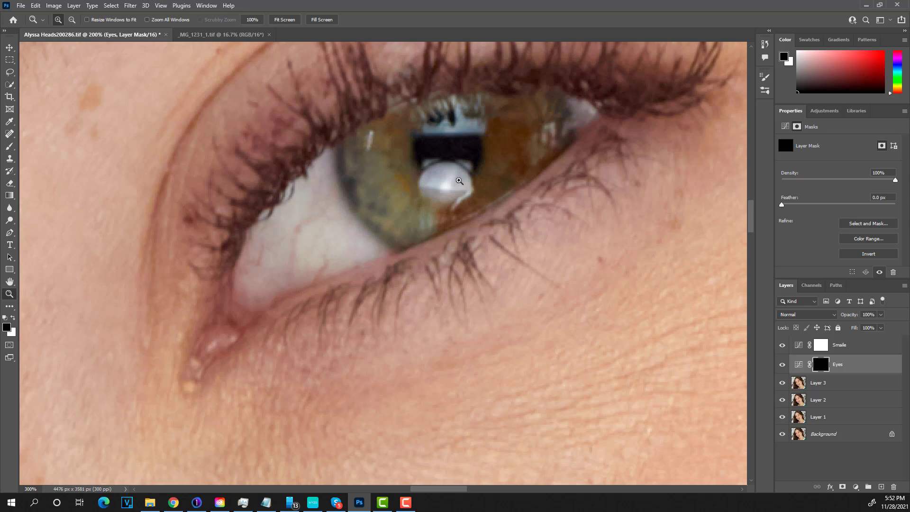
scroll(484, 201, up, 4)
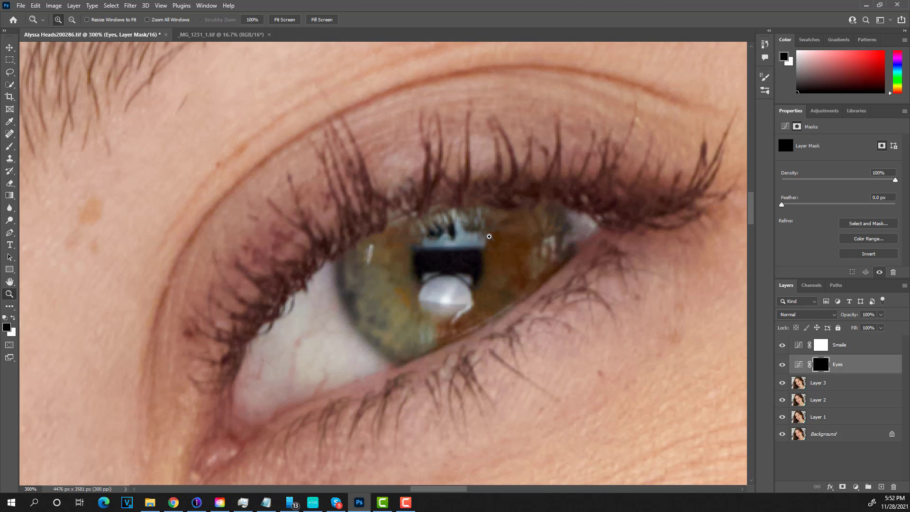
scroll(490, 235, down, 1)
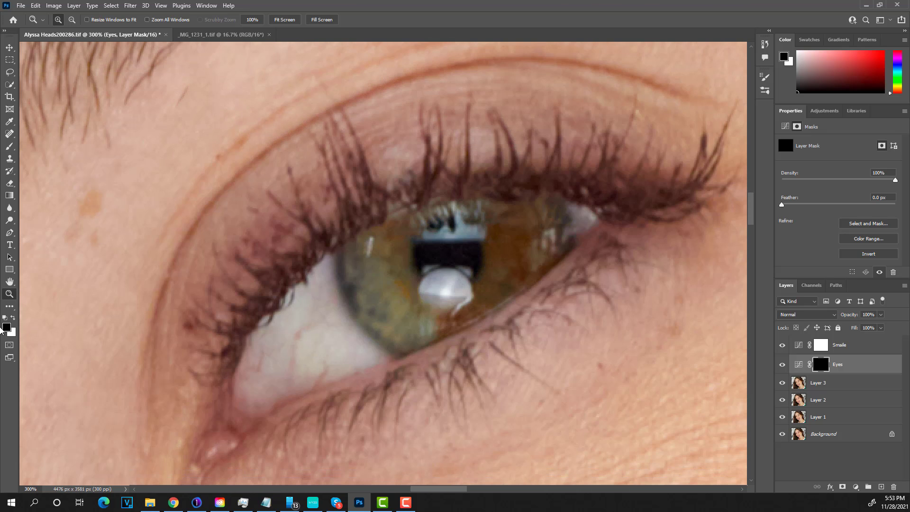
click(9, 147)
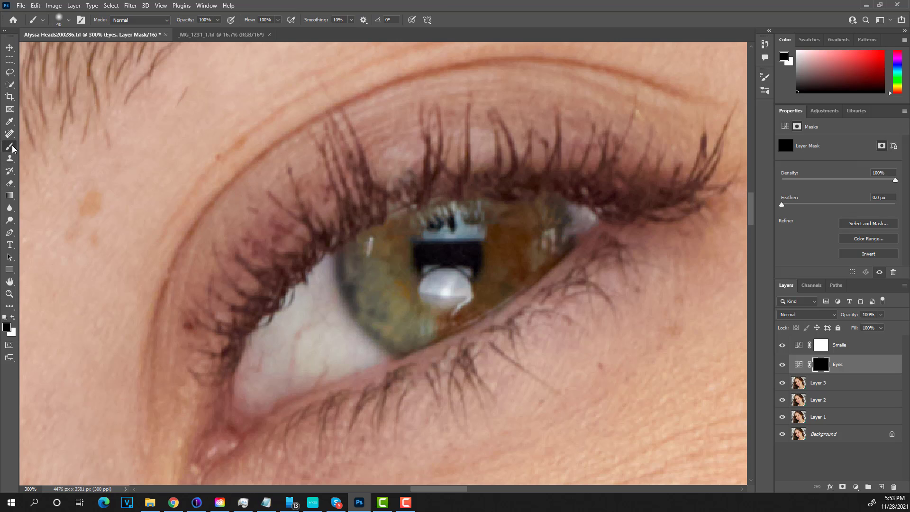
click(14, 318)
click(69, 24)
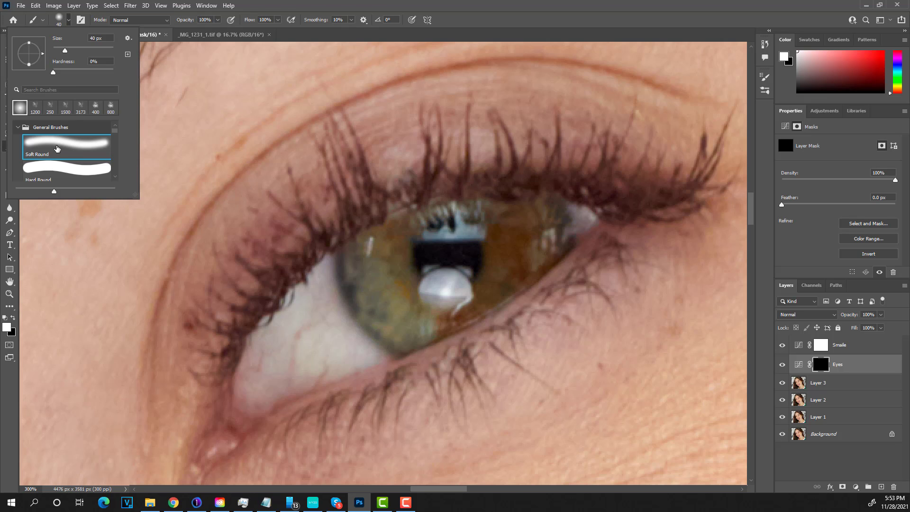
click(267, 11)
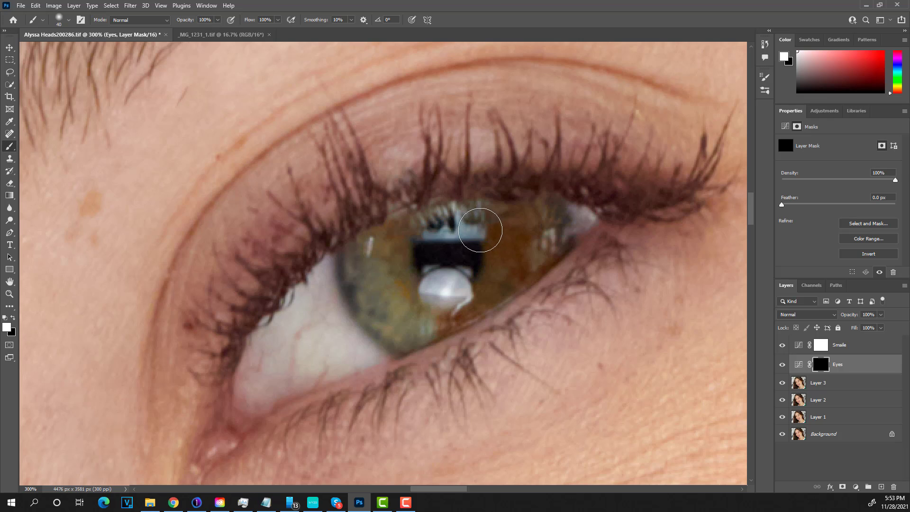
mouse_move(481, 230)
mouse_down()
mouse_move(410, 234)
mouse_move(312, 292)
mouse_move(249, 402)
mouse_move(500, 279)
mouse_move(570, 228)
mouse_move(560, 216)
mouse_move(484, 220)
mouse_move(415, 245)
mouse_move(310, 320)
mouse_move(303, 342)
mouse_move(429, 274)
mouse_move(400, 249)
mouse_move(325, 324)
mouse_move(396, 287)
mouse_move(417, 251)
mouse_move(488, 223)
mouse_move(567, 219)
mouse_move(527, 255)
mouse_move(422, 317)
mouse_move(477, 293)
mouse_move(550, 238)
mouse_move(414, 328)
mouse_move(260, 390)
mouse_move(258, 362)
mouse_move(299, 317)
mouse_move(439, 223)
mouse_move(466, 219)
mouse_move(370, 293)
mouse_move(460, 268)
mouse_move(452, 242)
mouse_move(417, 229)
mouse_move(545, 218)
mouse_move(544, 233)
mouse_move(568, 235)
mouse_move(511, 290)
mouse_move(452, 324)
mouse_move(290, 404)
mouse_move(249, 411)
mouse_move(242, 360)
mouse_move(285, 299)
mouse_move(349, 244)
mouse_move(398, 221)
mouse_move(521, 198)
mouse_move(582, 204)
mouse_move(600, 227)
mouse_move(493, 261)
mouse_move(350, 340)
mouse_up()
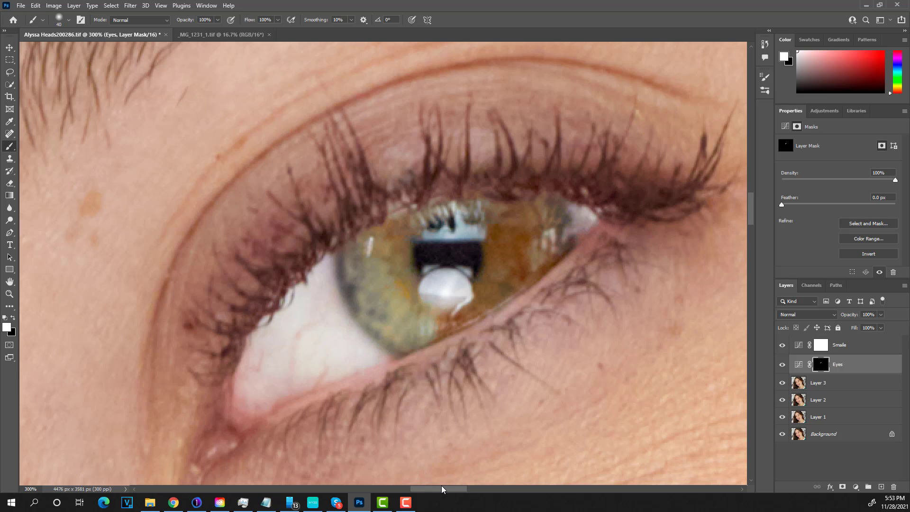
Paint the iris and white of the subject's right eye white on the Eyes mask, and compare the portrait with the Eyes layer hidden and shown.
drag(441, 490, 356, 499)
scroll(392, 280, down, 1)
scroll(392, 280, down, 5)
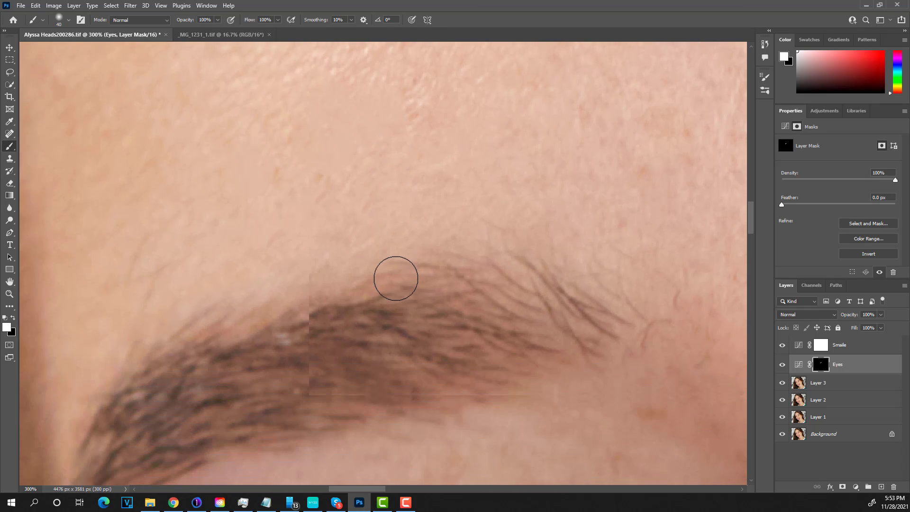
scroll(386, 283, down, 5)
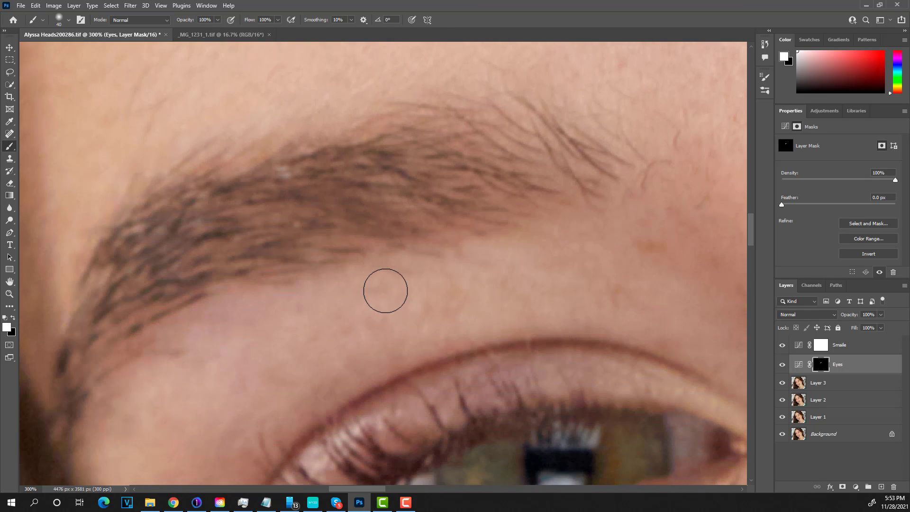
scroll(387, 305, down, 5)
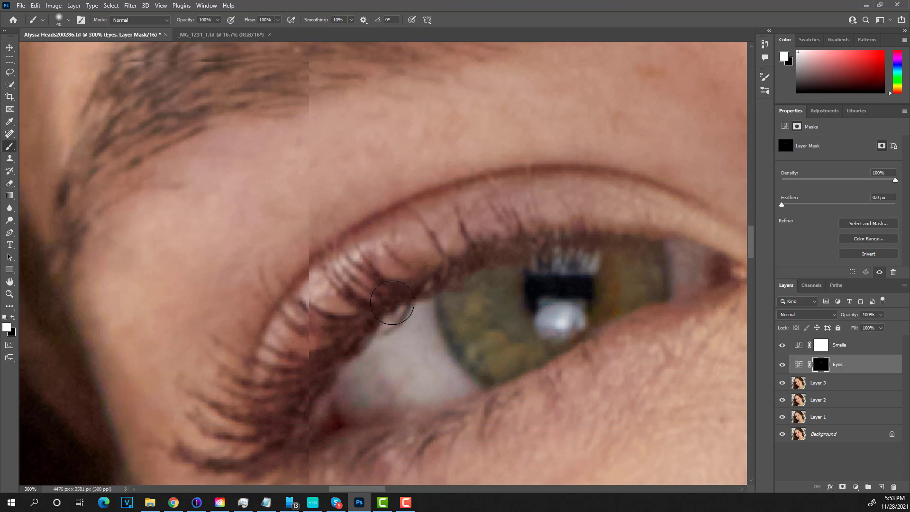
scroll(479, 197, down, 4)
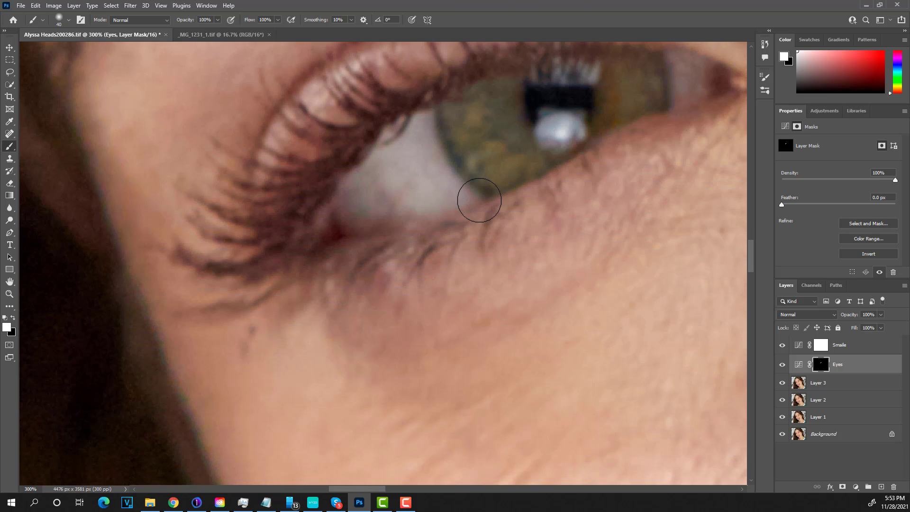
scroll(480, 199, up, 3)
scroll(479, 201, up, 1)
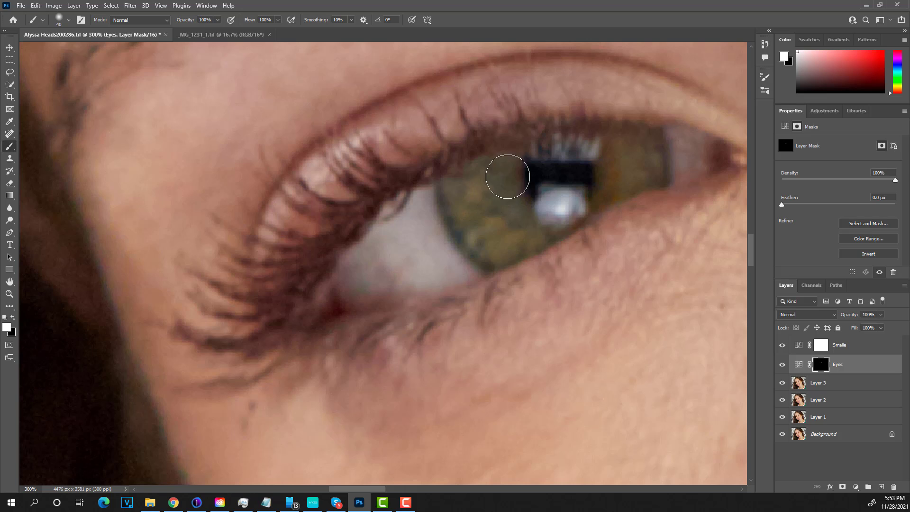
mouse_move(506, 177)
mouse_down()
mouse_move(471, 176)
mouse_move(431, 200)
mouse_move(366, 260)
mouse_move(348, 297)
mouse_move(434, 277)
mouse_move(687, 151)
mouse_move(629, 146)
mouse_move(501, 183)
mouse_move(401, 235)
mouse_move(440, 253)
mouse_move(492, 209)
mouse_move(456, 243)
mouse_move(580, 174)
mouse_move(651, 165)
mouse_move(629, 152)
mouse_move(571, 165)
mouse_move(706, 162)
mouse_move(530, 180)
mouse_move(463, 200)
mouse_move(396, 229)
mouse_move(344, 299)
mouse_move(460, 277)
mouse_move(678, 183)
mouse_move(719, 155)
mouse_move(696, 139)
mouse_move(630, 127)
mouse_move(516, 134)
mouse_move(489, 146)
mouse_move(381, 206)
mouse_move(315, 280)
mouse_move(306, 304)
mouse_move(312, 317)
mouse_move(375, 312)
mouse_up()
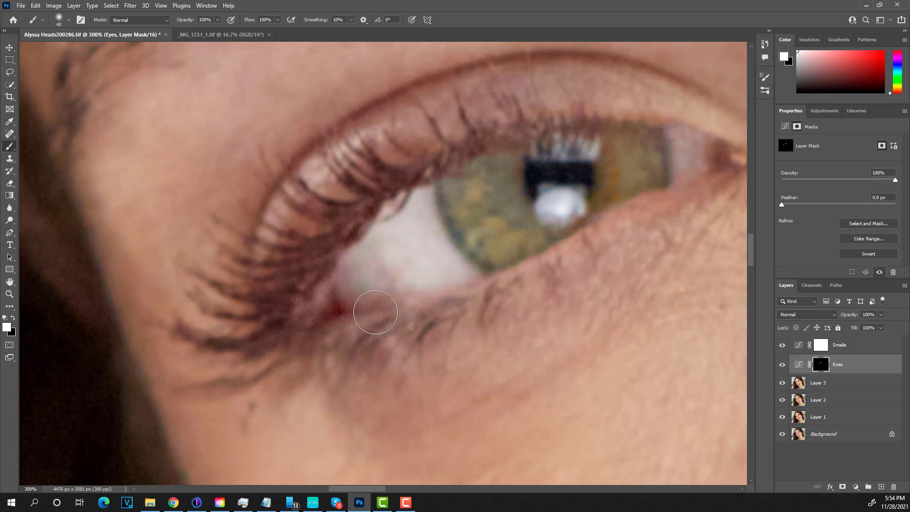
double_click(9, 281)
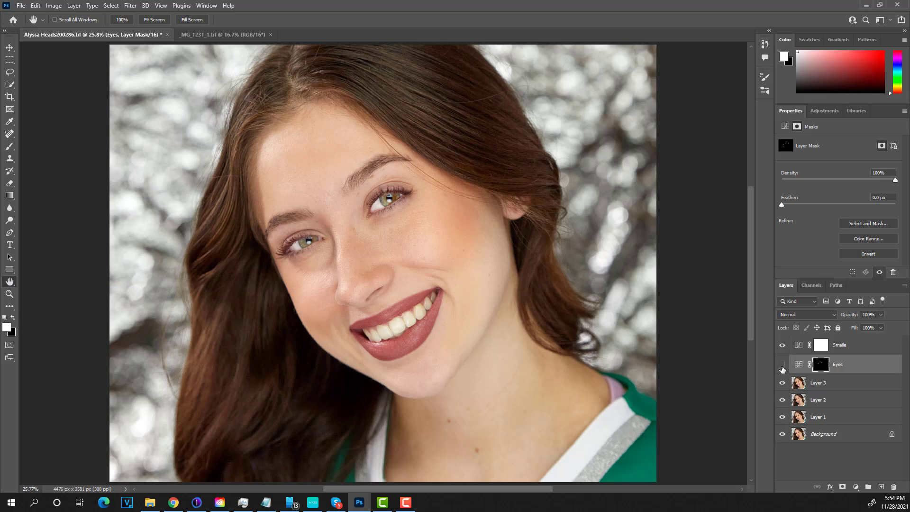
click(783, 365)
click(783, 365)
Paint white on the Eyes mask with a 175 px brush at 20% opacity over the lids and skin around the eyes.
click(9, 295)
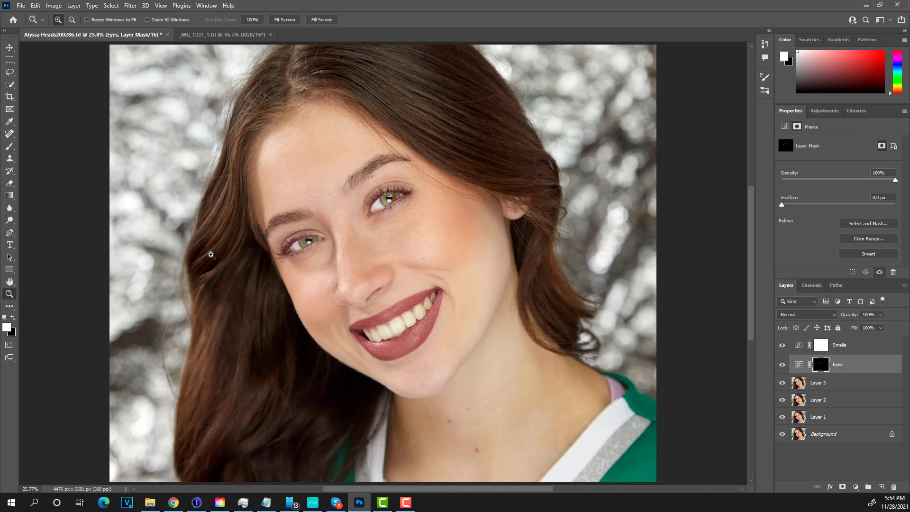
click(339, 222)
click(339, 222)
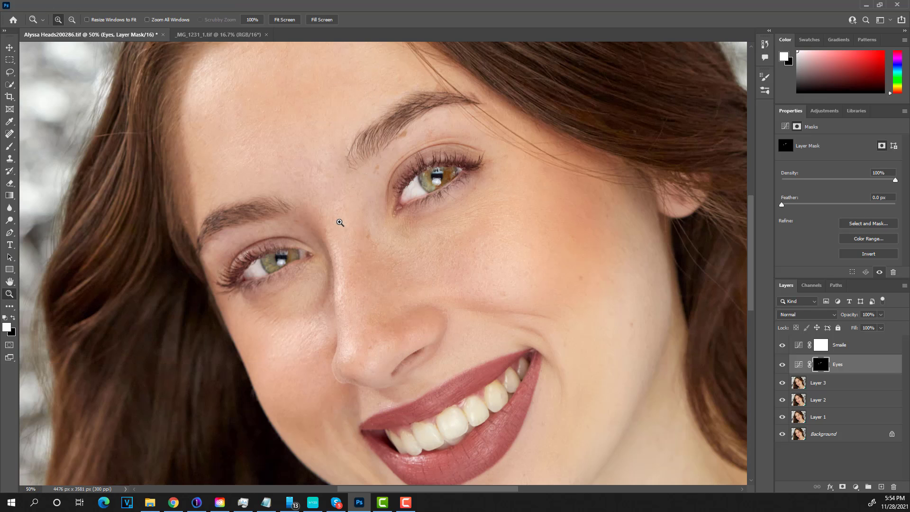
click(340, 224)
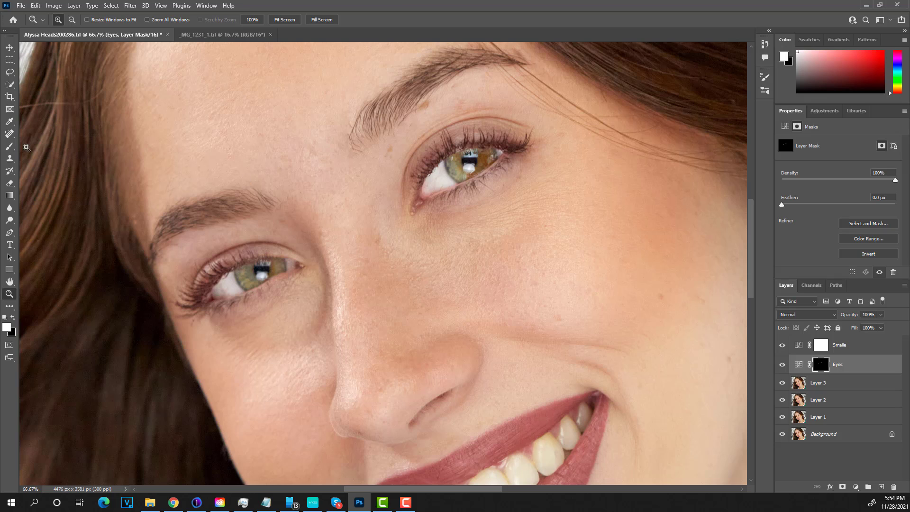
click(9, 146)
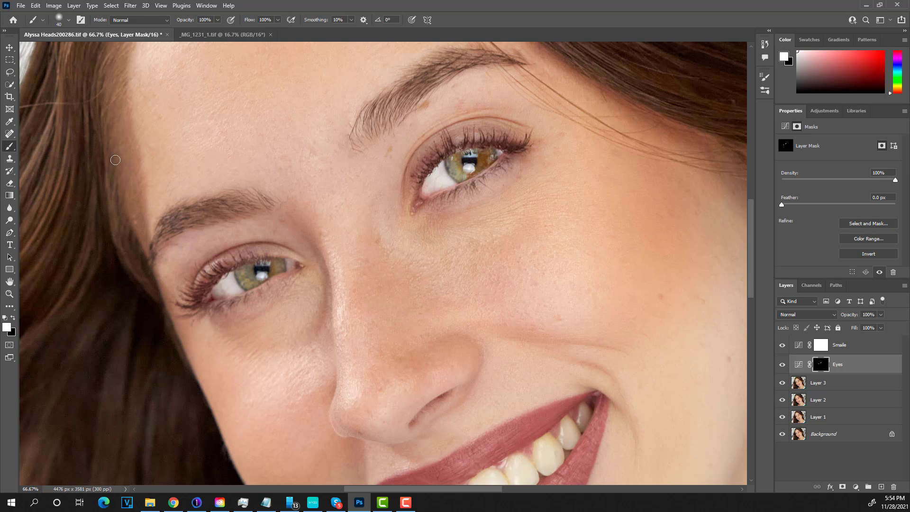
key(bracketright)
key(bracketright)
key(bracketright)
key(bracketright)
key(bracketright)
key(bracketright)
key(bracketright)
key(bracketright)
drag(468, 160, 473, 160)
mouse_move(527, 138)
mouse_down()
mouse_move(484, 118)
mouse_move(430, 125)
mouse_move(385, 183)
mouse_up()
drag(450, 223, 510, 193)
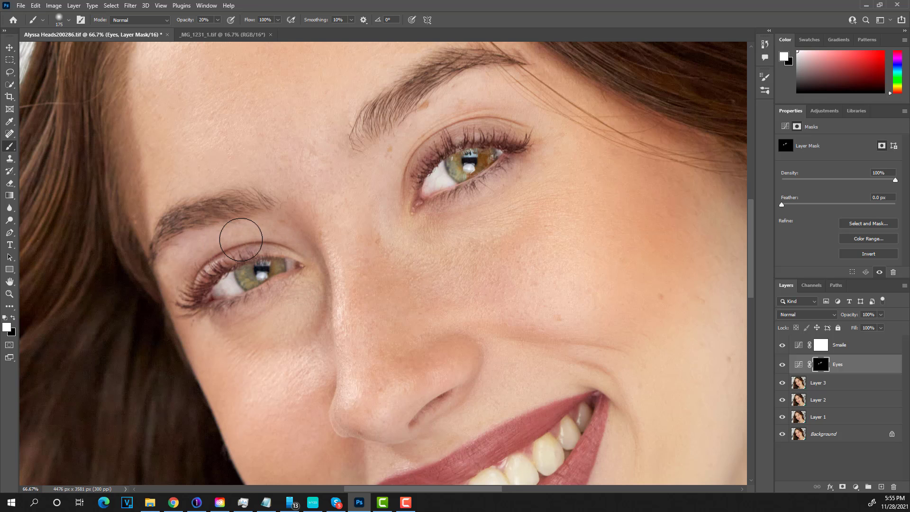
Lower the Eyes layer's opacity to 39%, comparing the full portrait with the layer hidden and shown.
double_click(11, 283)
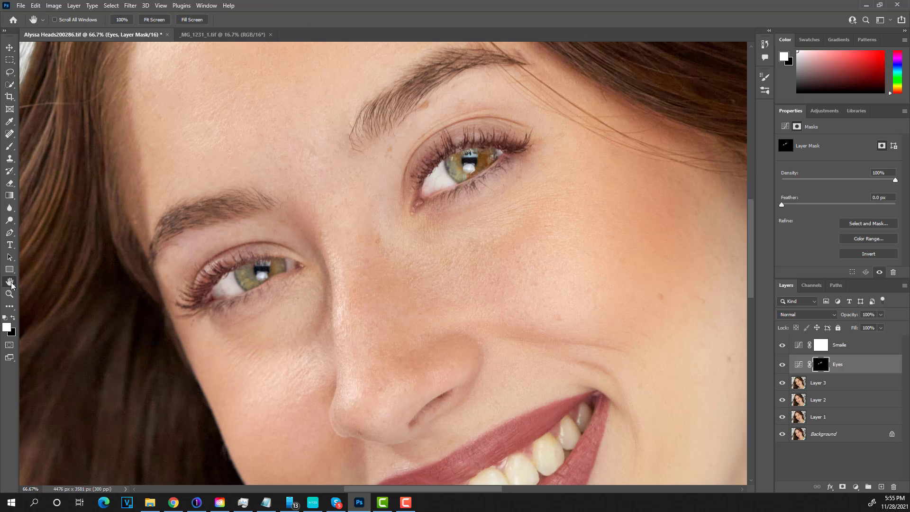
click(782, 366)
click(783, 365)
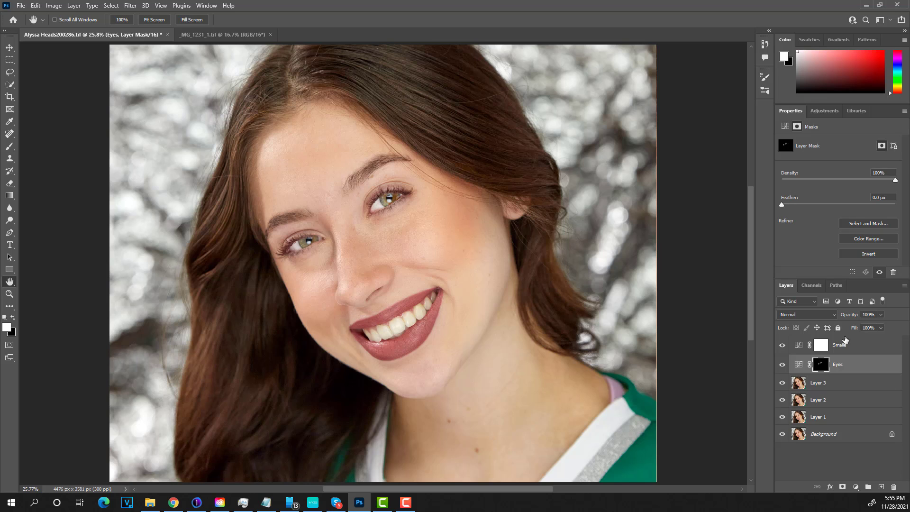
click(881, 315)
drag(838, 328, 829, 329)
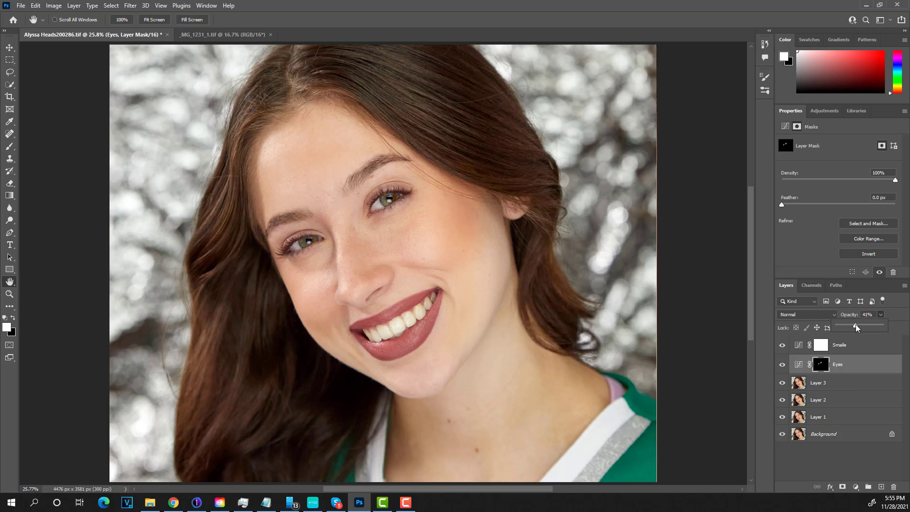
drag(866, 323, 867, 323)
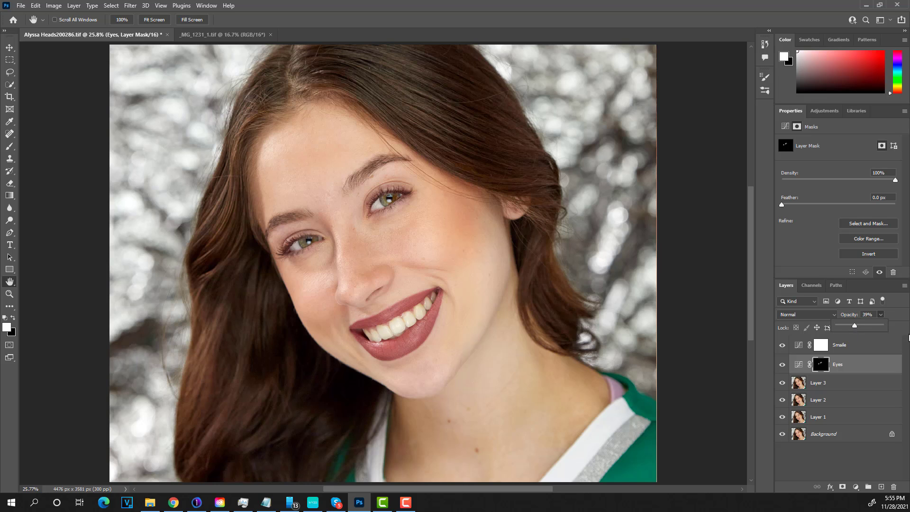
click(783, 367)
click(782, 366)
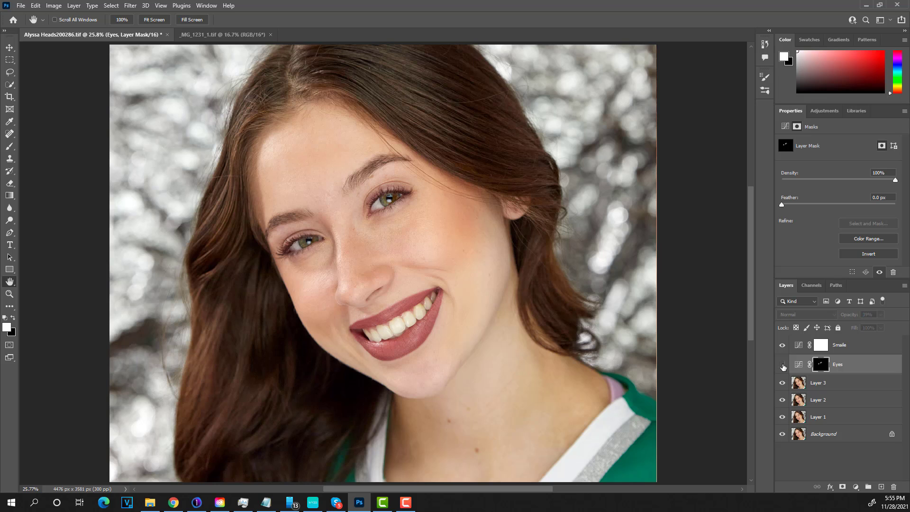
click(783, 366)
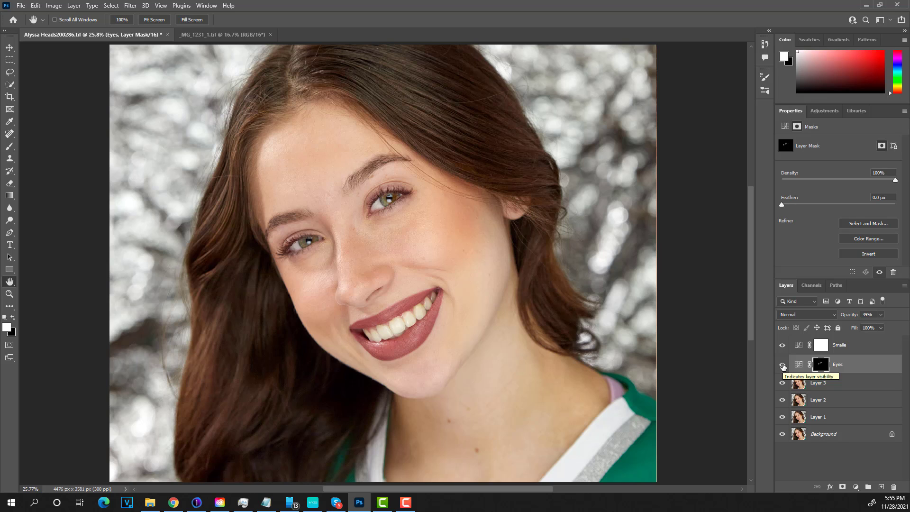
click(783, 367)
click(783, 366)
Raise the upper midtones of the Smaile layer's RGB curve to brighten the teeth, and invert its mask to black.
click(823, 347)
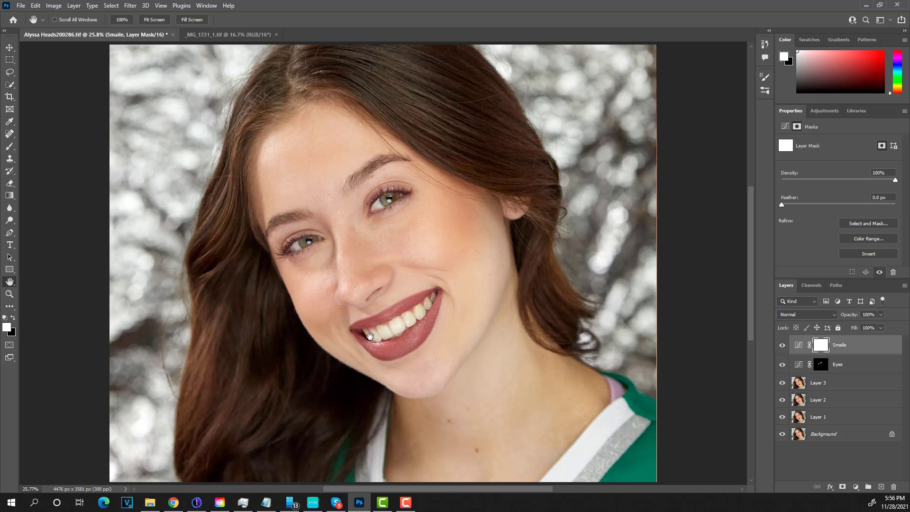
click(9, 294)
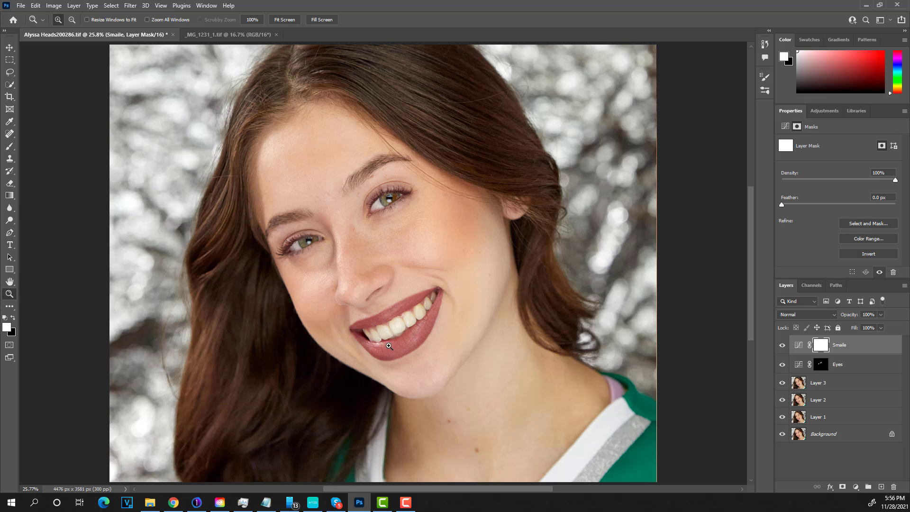
click(391, 332)
click(391, 332)
click(398, 332)
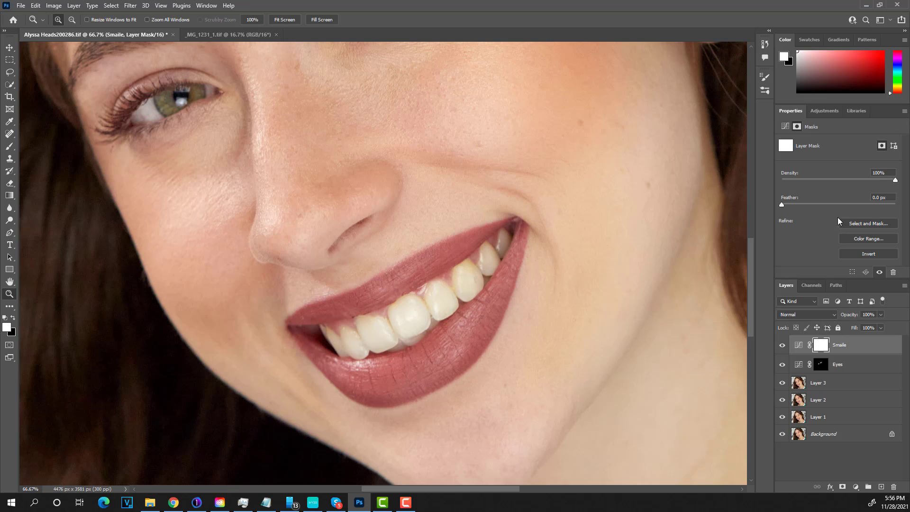
click(800, 346)
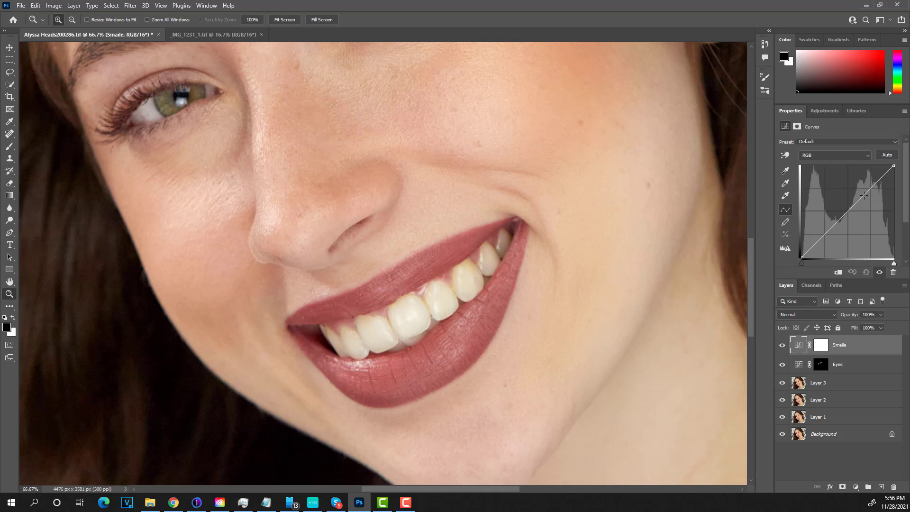
drag(865, 194, 857, 189)
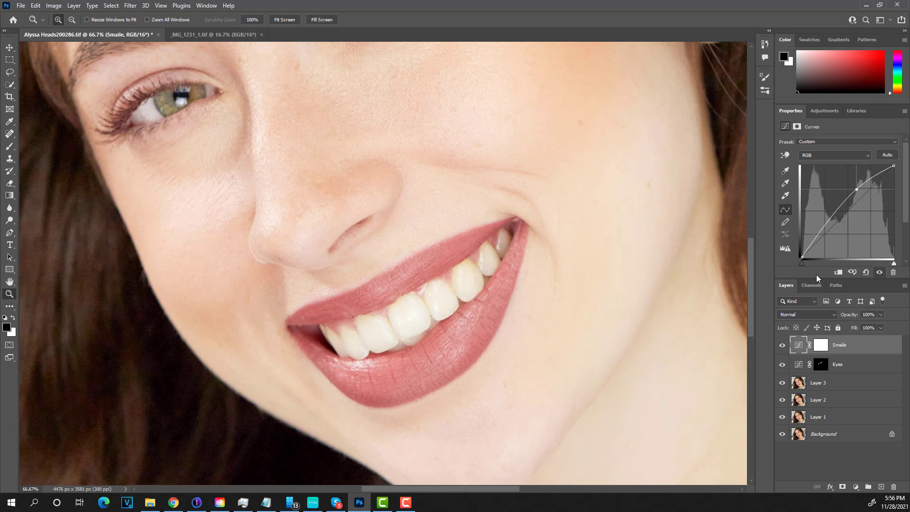
click(823, 345)
key(ctrl+i)
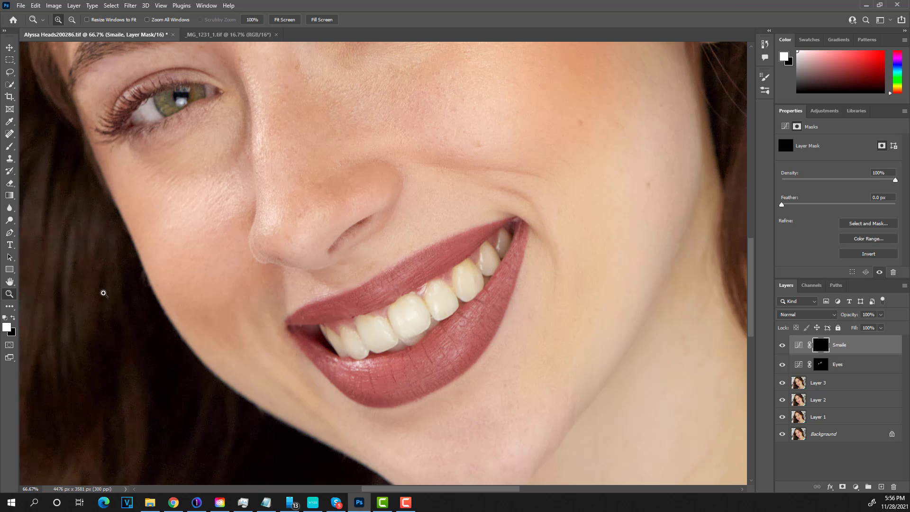
Paint white on the Smaile mask over the upper teeth on the subject's right side, using a 50 px brush at 100% opacity.
click(409, 334)
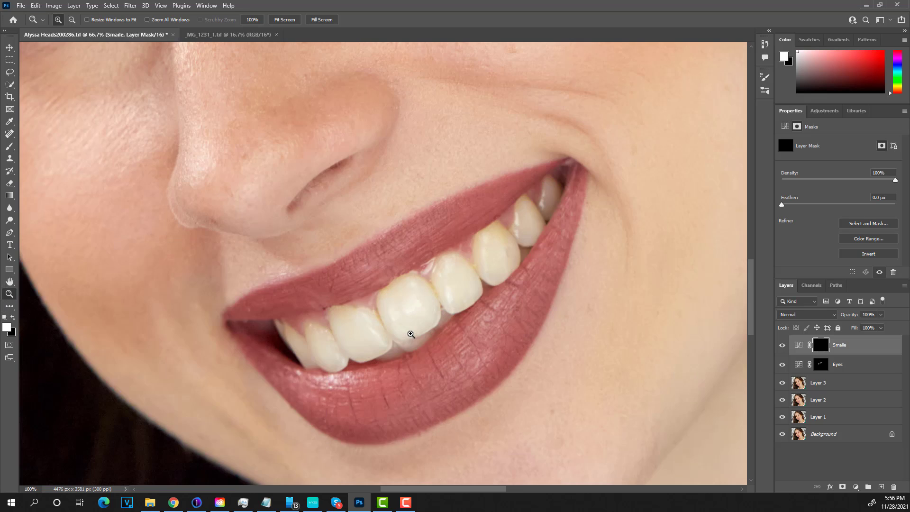
click(408, 330)
scroll(408, 331, down, 1)
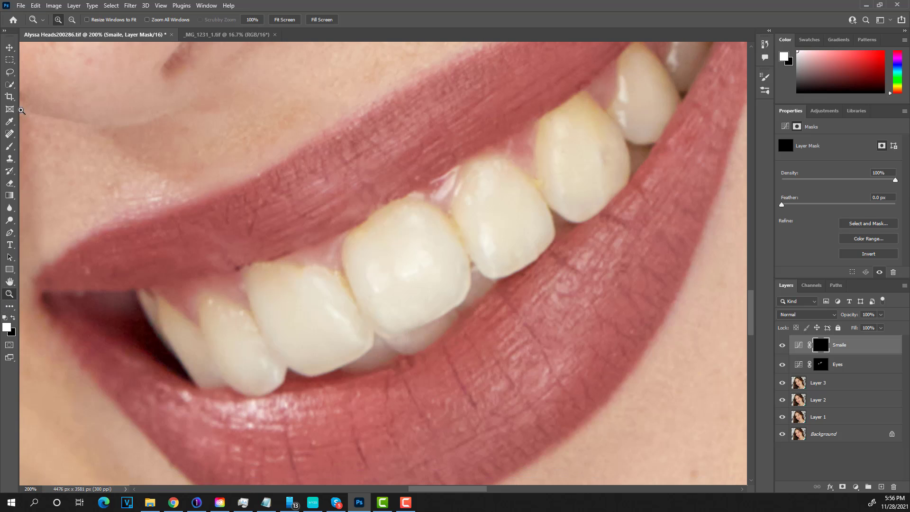
click(9, 147)
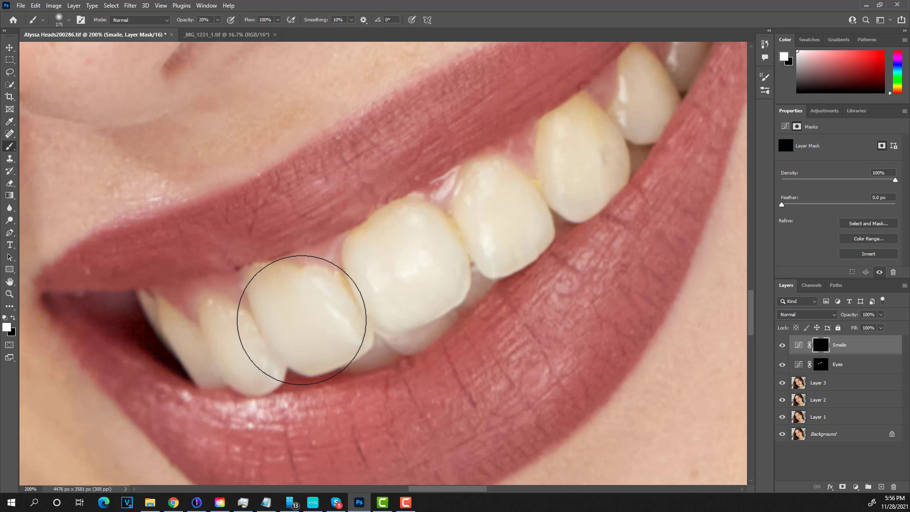
key(bracketleft)
key(bracketleft)
key(bracketleft)
key(bracketleft)
key(bracketleft)
key(bracketleft)
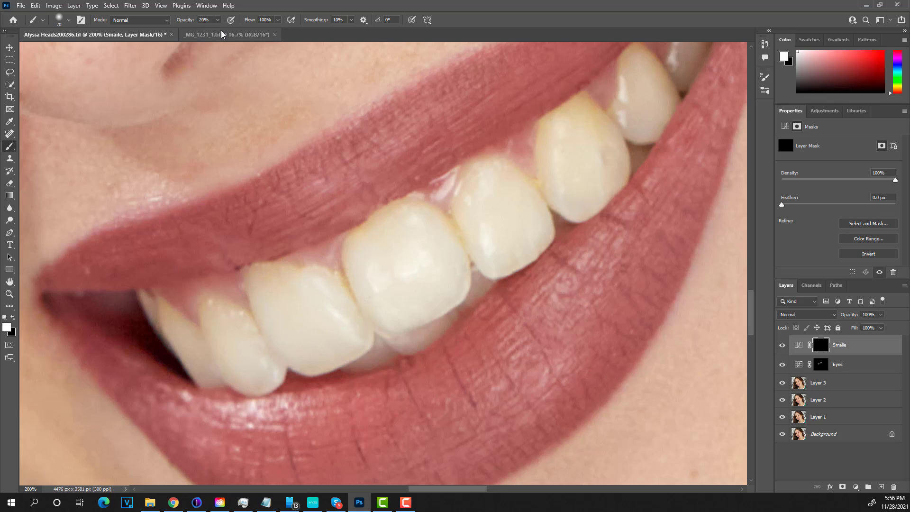
click(218, 20)
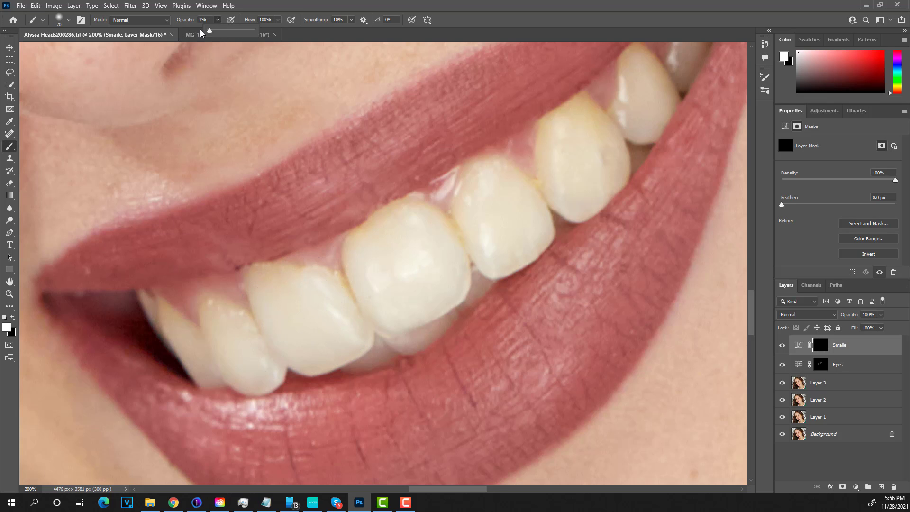
drag(200, 30, 305, 32)
click(294, 308)
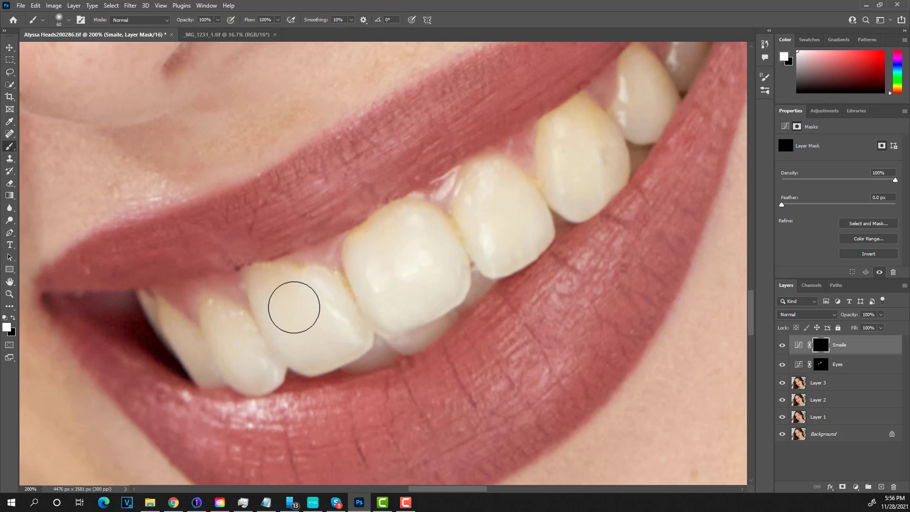
key(bracketleft)
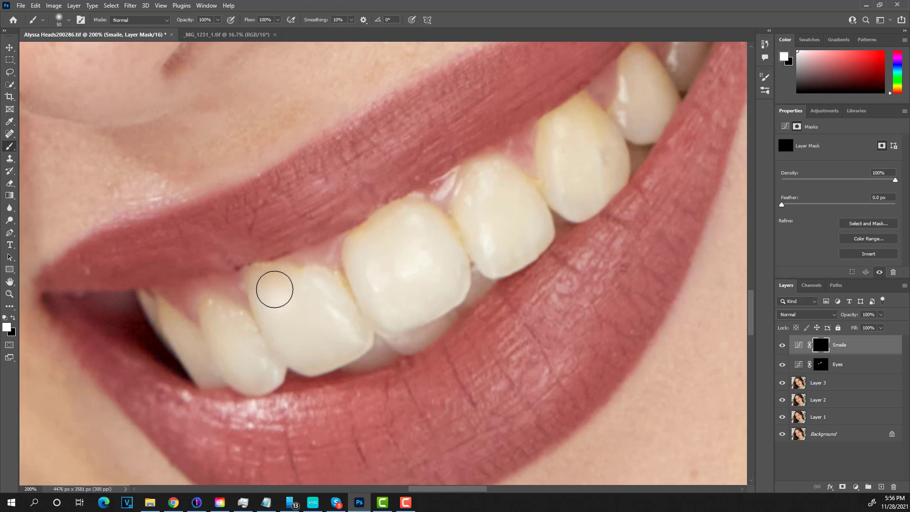
mouse_move(274, 289)
mouse_down()
mouse_move(341, 307)
mouse_move(348, 333)
mouse_move(303, 358)
mouse_move(349, 342)
mouse_move(301, 346)
mouse_move(270, 315)
mouse_move(295, 335)
mouse_move(306, 295)
mouse_move(307, 312)
mouse_move(269, 367)
mouse_move(244, 375)
mouse_move(217, 336)
mouse_move(216, 314)
mouse_move(252, 343)
mouse_move(232, 330)
mouse_move(249, 369)
mouse_move(207, 363)
mouse_up()
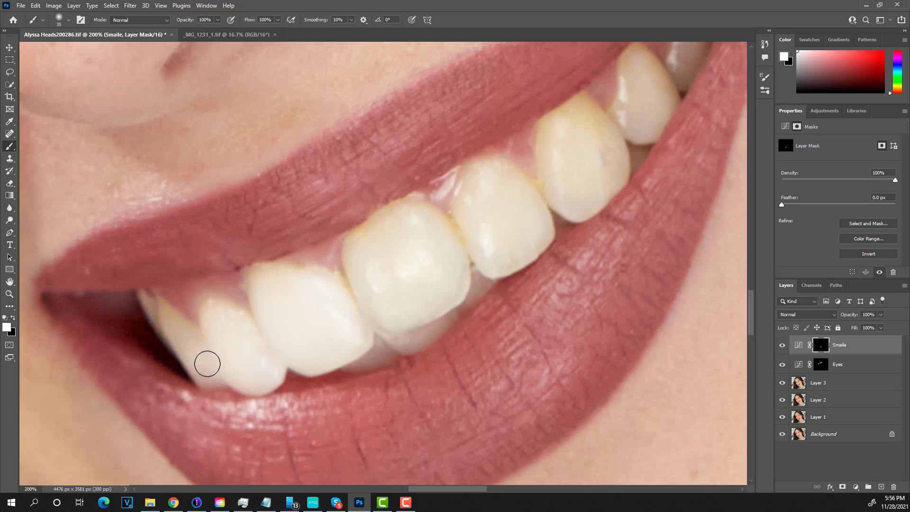
Paint the outermost tooth on the subject's right, both large front teeth and the lower teeth beneath them white on the Smaile mask with smaller brushes.
key(bracketleft)
key(bracketleft)
mouse_move(181, 336)
mouse_down()
mouse_move(163, 310)
mouse_move(175, 335)
mouse_move(191, 348)
mouse_move(187, 332)
mouse_move(203, 349)
mouse_move(215, 368)
mouse_move(209, 378)
mouse_move(164, 321)
mouse_move(209, 377)
mouse_move(264, 389)
mouse_move(232, 319)
mouse_move(208, 312)
mouse_move(244, 339)
mouse_move(317, 330)
mouse_move(309, 294)
mouse_move(274, 274)
mouse_move(322, 293)
mouse_move(351, 291)
mouse_move(359, 311)
mouse_move(370, 307)
mouse_move(346, 282)
mouse_move(362, 303)
mouse_move(346, 340)
mouse_move(465, 285)
mouse_move(452, 240)
mouse_move(421, 209)
mouse_move(367, 238)
mouse_move(356, 252)
mouse_move(360, 288)
mouse_move(407, 258)
mouse_move(397, 239)
mouse_move(388, 263)
mouse_move(395, 238)
mouse_move(369, 242)
mouse_move(395, 236)
mouse_move(423, 265)
mouse_move(428, 229)
mouse_move(435, 260)
mouse_move(391, 283)
mouse_move(439, 281)
mouse_move(378, 300)
mouse_move(412, 296)
mouse_move(458, 264)
mouse_move(404, 251)
mouse_up()
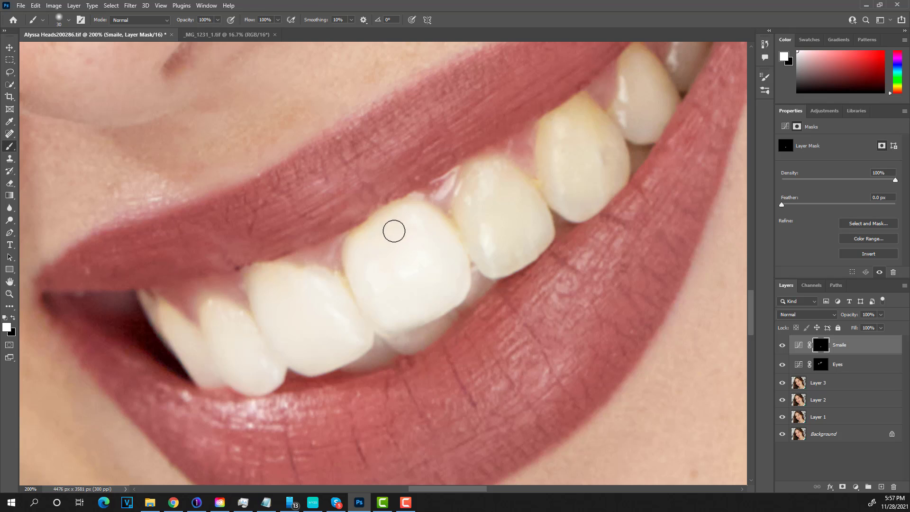
mouse_move(490, 210)
mouse_down()
mouse_move(492, 250)
mouse_move(470, 208)
mouse_move(467, 236)
mouse_move(456, 212)
mouse_move(482, 169)
mouse_move(508, 175)
mouse_move(535, 216)
mouse_move(529, 240)
mouse_move(500, 256)
mouse_move(536, 244)
mouse_move(494, 266)
mouse_move(542, 240)
mouse_move(518, 203)
mouse_move(512, 235)
mouse_move(488, 189)
mouse_move(488, 234)
mouse_move(460, 233)
mouse_move(488, 213)
mouse_move(503, 171)
mouse_move(530, 210)
mouse_up()
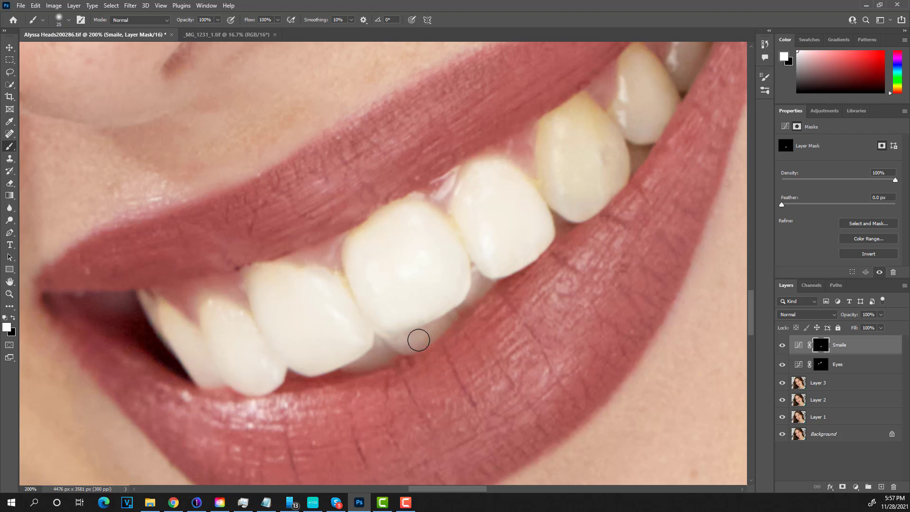
key(bracketleft)
mouse_move(418, 340)
mouse_down()
mouse_move(391, 344)
mouse_move(455, 315)
mouse_move(352, 368)
mouse_move(379, 339)
mouse_move(377, 360)
mouse_move(347, 366)
mouse_move(393, 361)
mouse_move(474, 299)
mouse_move(482, 276)
mouse_move(463, 306)
mouse_move(487, 283)
mouse_move(459, 309)
mouse_up()
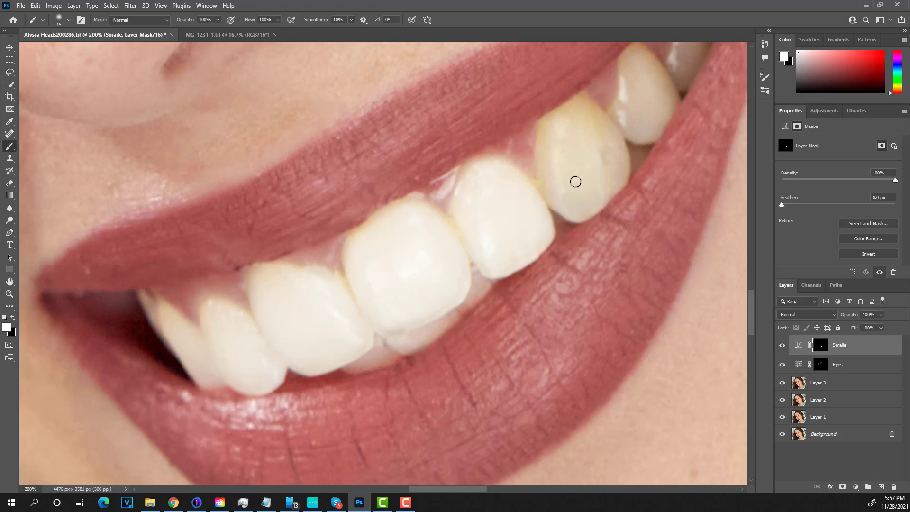
Paint the next two upper teeth on the subject's left side white on the Smaile mask with a 30 px brush.
key(bracketright)
key(bracketright)
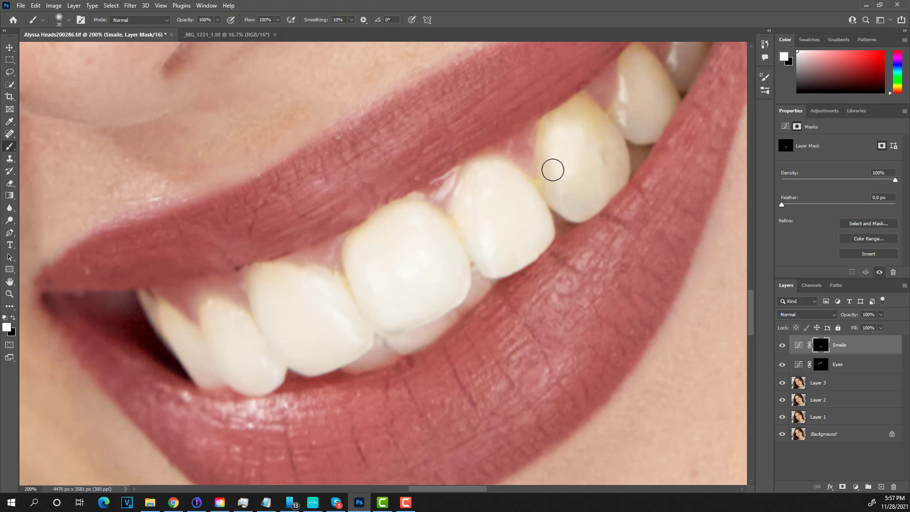
mouse_move(553, 170)
mouse_down()
mouse_move(553, 191)
mouse_move(544, 130)
mouse_move(582, 109)
mouse_move(609, 144)
mouse_move(604, 177)
mouse_move(616, 177)
mouse_move(582, 206)
mouse_move(557, 202)
mouse_move(574, 159)
mouse_move(588, 174)
mouse_move(599, 163)
mouse_move(615, 168)
mouse_move(603, 137)
mouse_move(575, 112)
mouse_move(608, 134)
mouse_move(617, 177)
mouse_up()
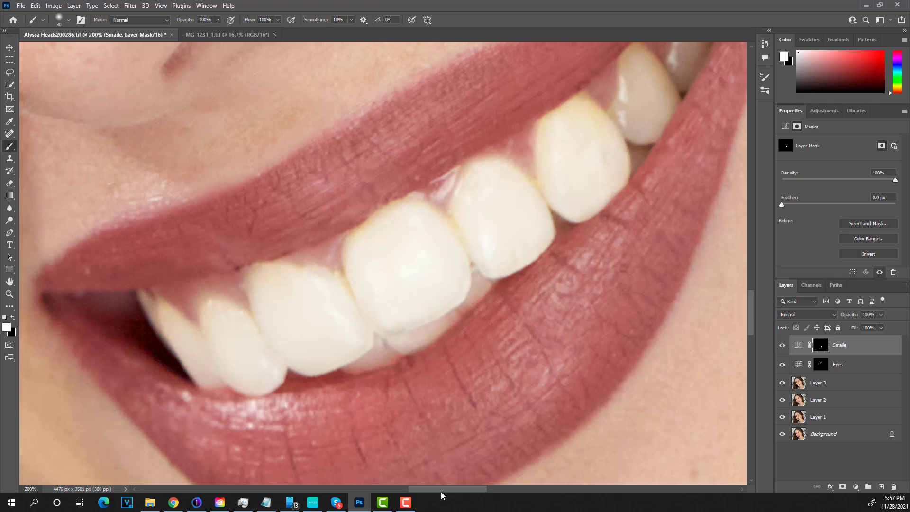
drag(442, 488, 456, 488)
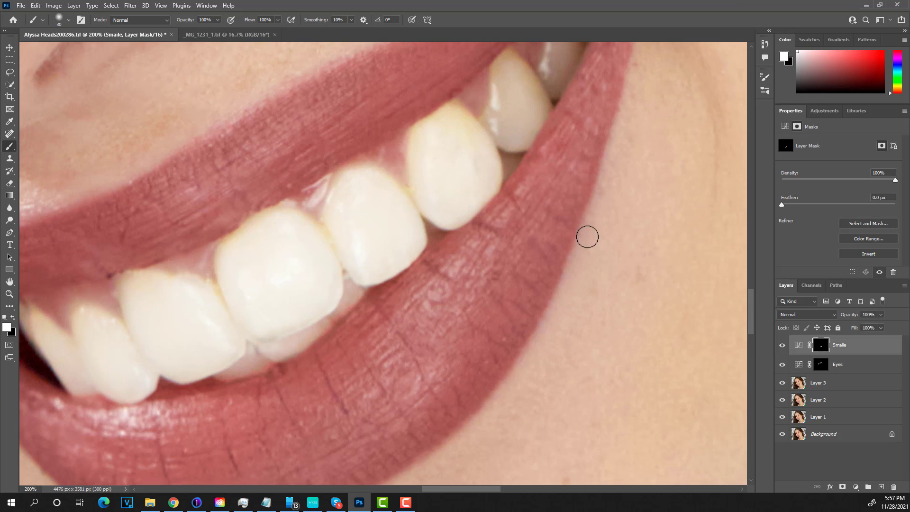
scroll(588, 237, up, 3)
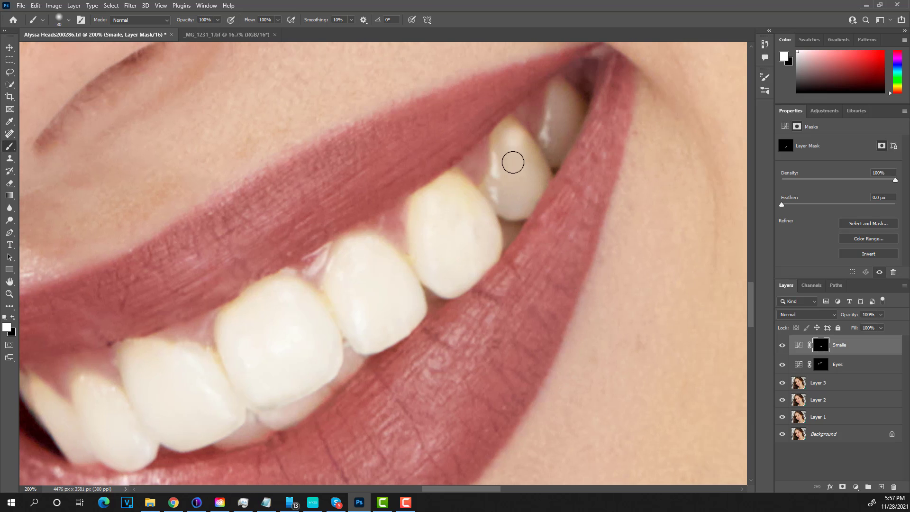
mouse_move(513, 162)
mouse_down()
mouse_move(504, 132)
mouse_move(497, 200)
mouse_move(518, 209)
mouse_move(542, 176)
mouse_move(519, 134)
mouse_move(530, 185)
mouse_move(508, 189)
mouse_move(506, 135)
mouse_move(520, 187)
mouse_move(490, 191)
mouse_up()
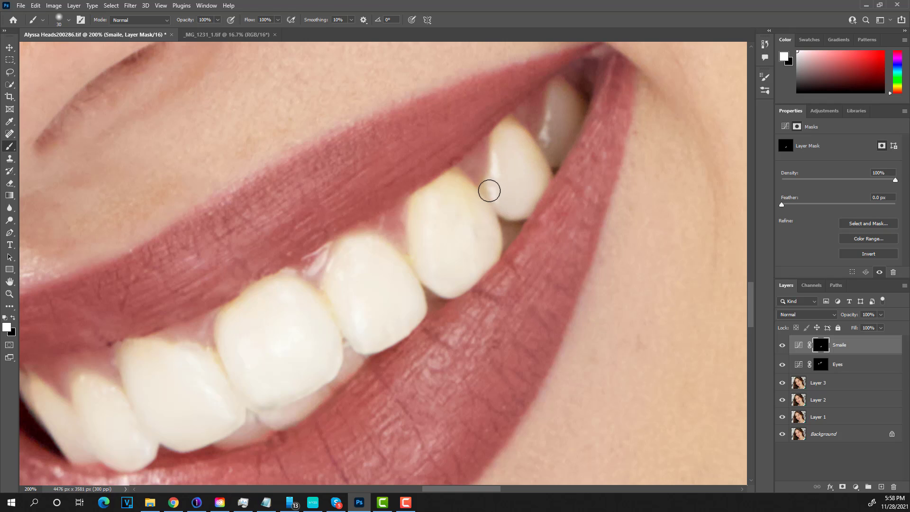
Paint the rearmost upper tooth and the small lower tooth on the subject's left white on the Smaile mask with a 15 px brush.
key(bracketleft)
key(bracketleft)
mouse_move(553, 132)
mouse_down()
mouse_move(540, 148)
mouse_move(555, 159)
mouse_move(579, 113)
mouse_move(578, 100)
mouse_move(552, 84)
mouse_move(549, 139)
mouse_move(556, 105)
mouse_move(565, 133)
mouse_move(574, 111)
mouse_up()
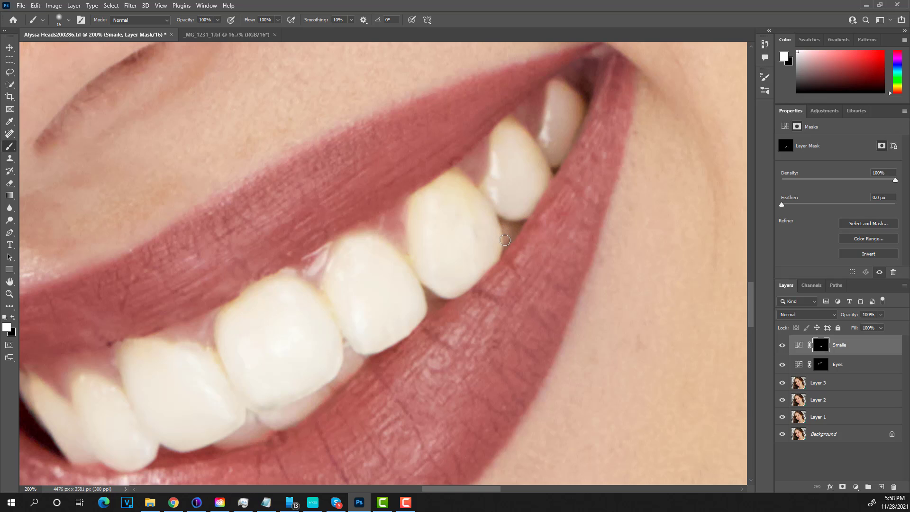
mouse_move(505, 240)
mouse_down()
mouse_move(496, 221)
mouse_move(517, 222)
mouse_move(506, 238)
mouse_up()
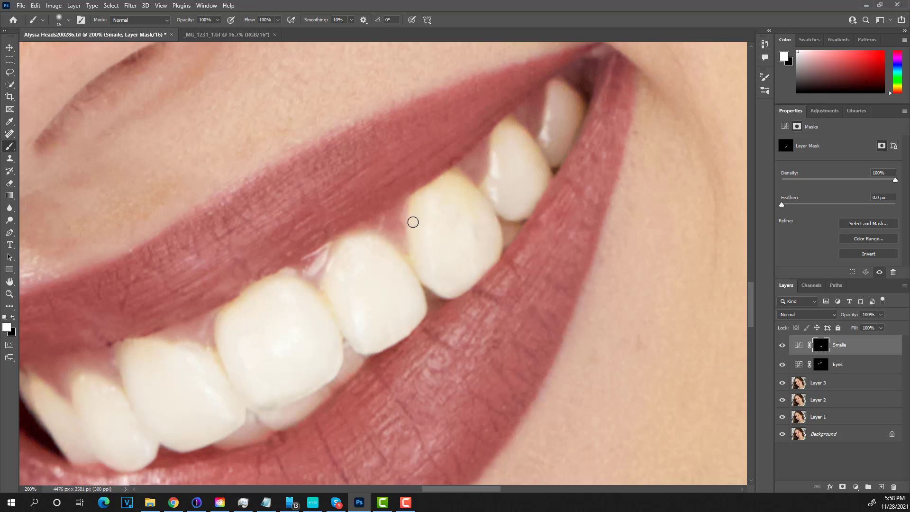
Lower the Smaile layer's opacity to 32%, comparing the full portrait with the layer hidden and shown.
click(10, 283)
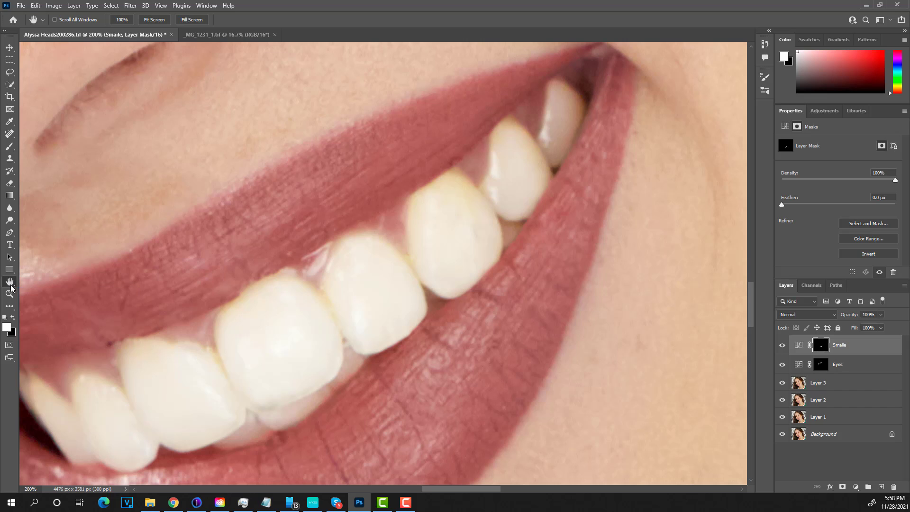
double_click(10, 282)
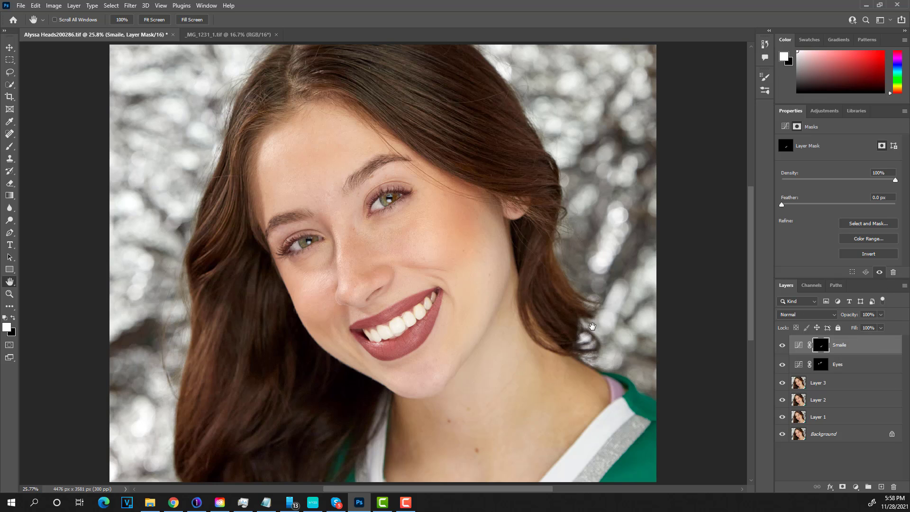
click(783, 346)
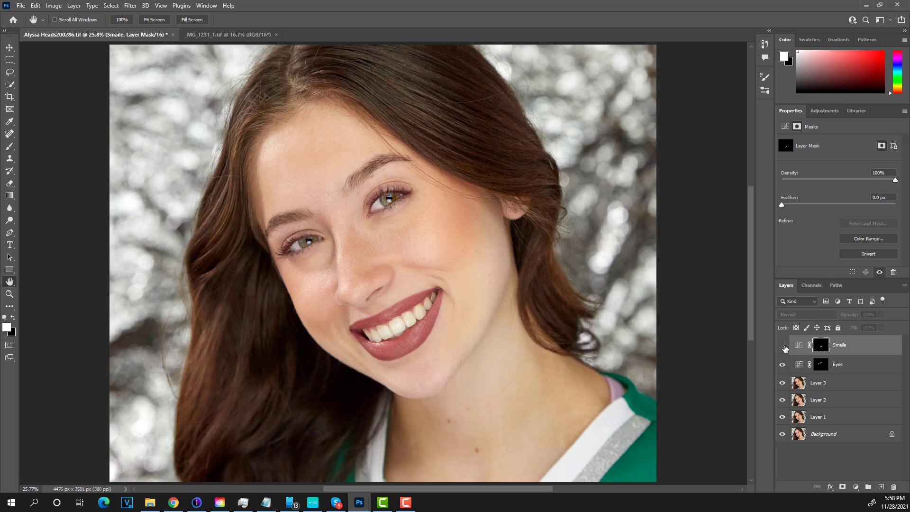
click(783, 345)
click(783, 346)
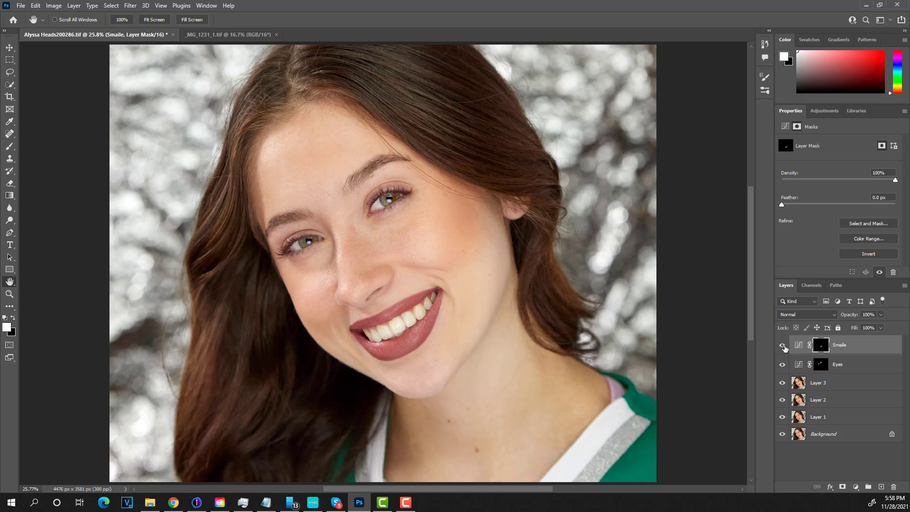
click(881, 315)
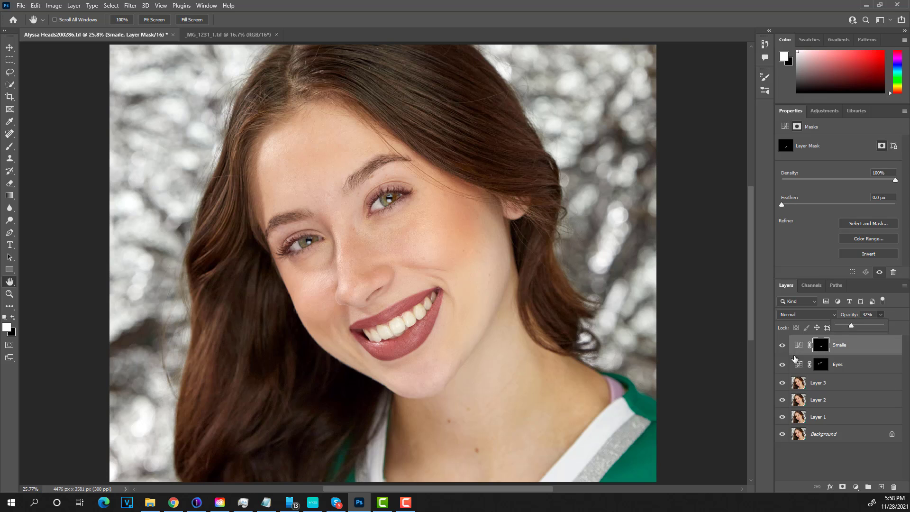
click(782, 348)
click(782, 348)
click(782, 348)
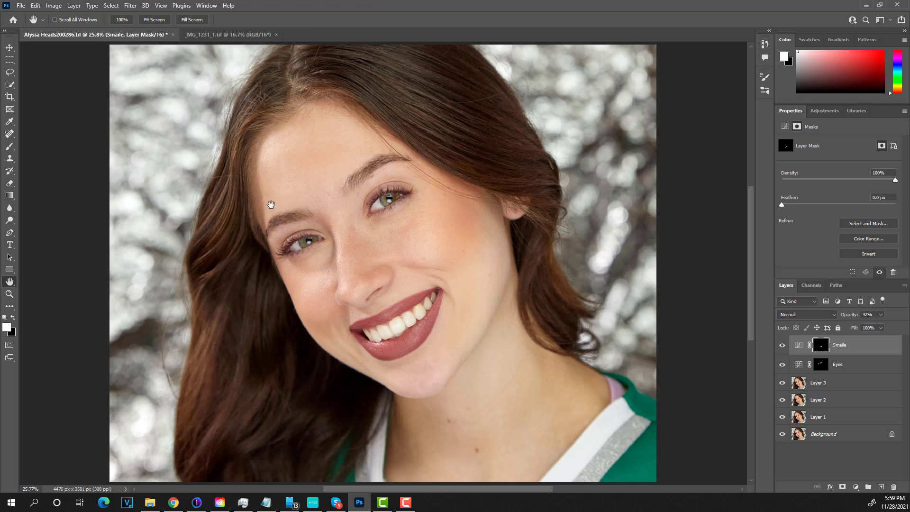
Switch to the _MG_1231_1.tif portrait and open it in the Camera Raw Filter.
click(210, 36)
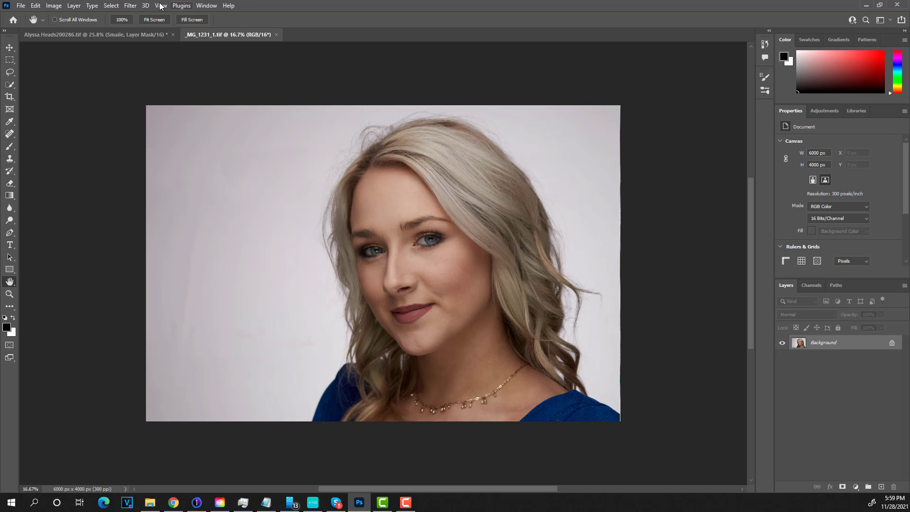
click(131, 5)
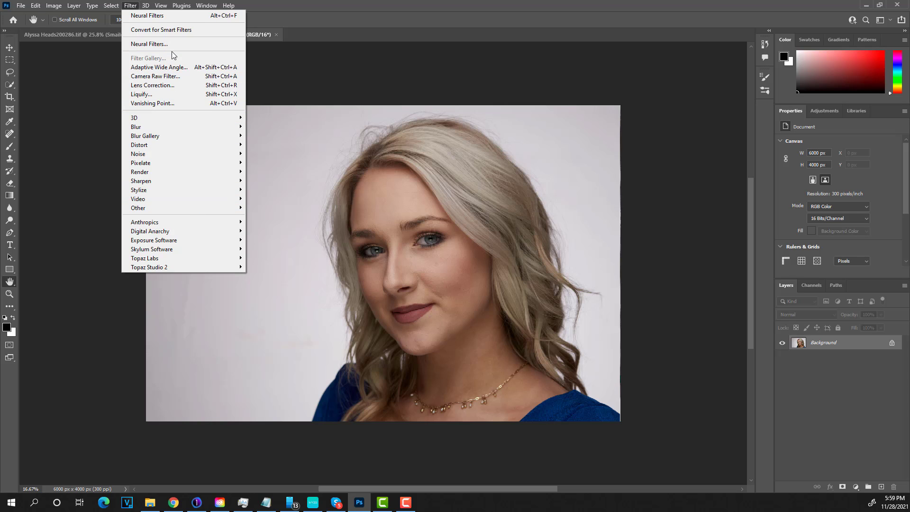
click(178, 75)
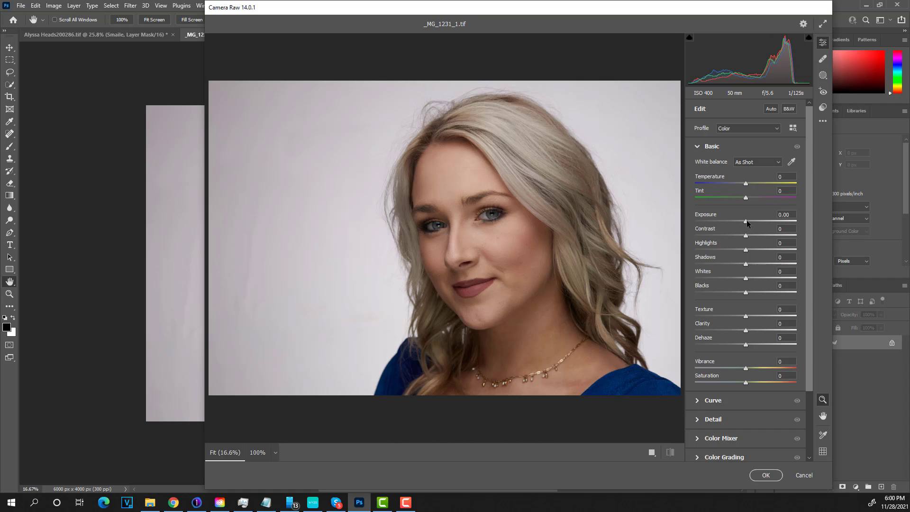
Try several Exposure amounts on the blonde woman's portrait and set Exposure to +0.55.
drag(747, 225, 749, 223)
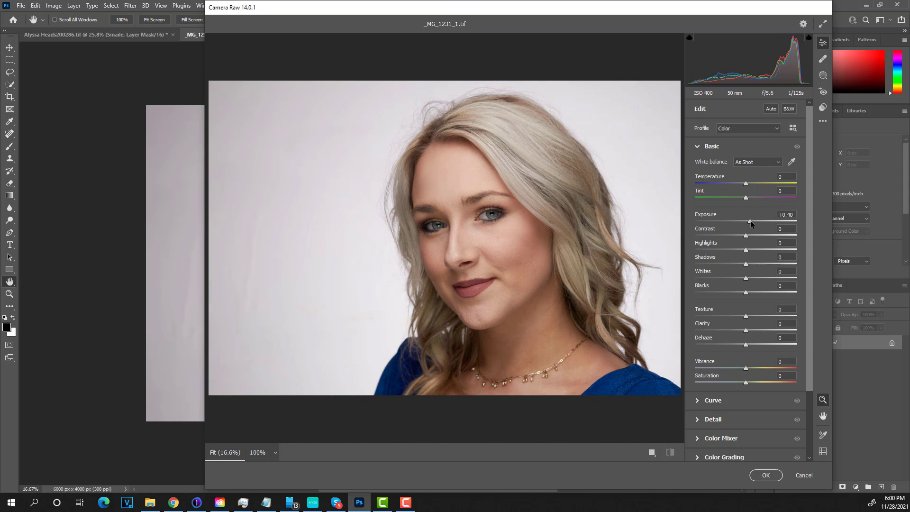
double_click(748, 224)
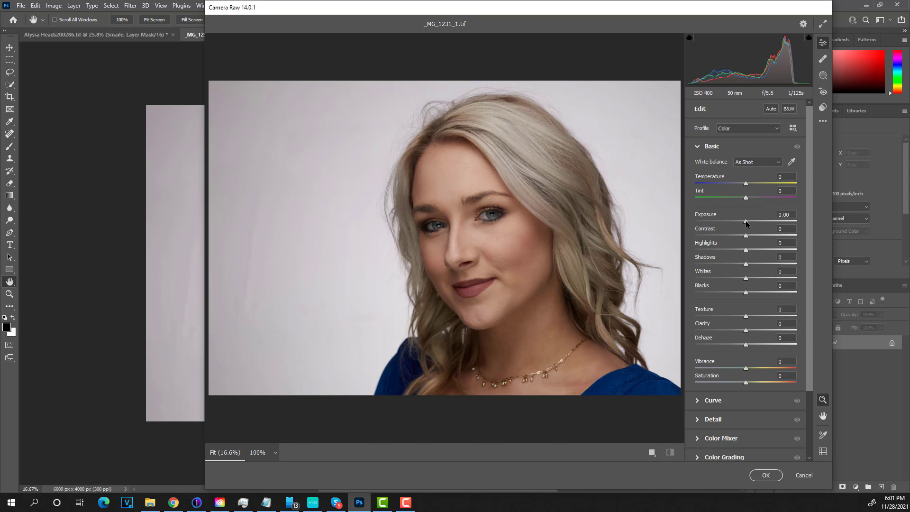
drag(747, 221, 750, 221)
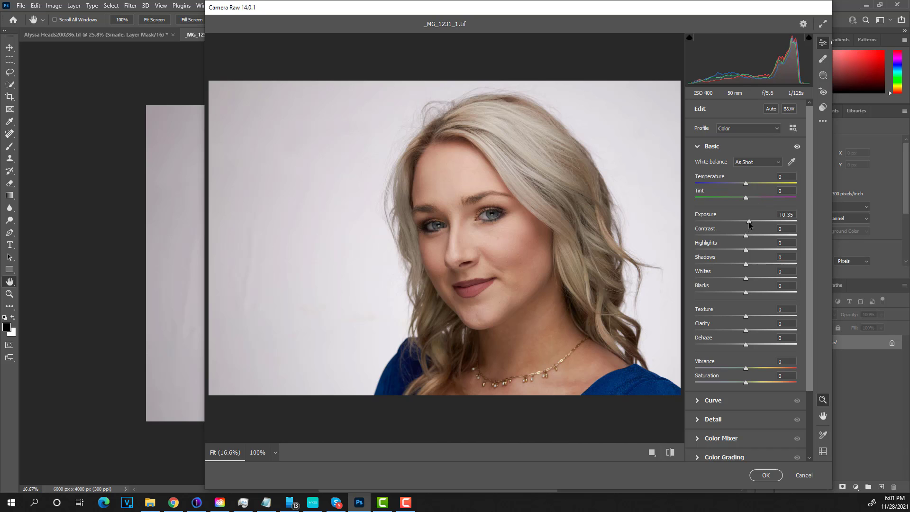
drag(750, 222, 753, 222)
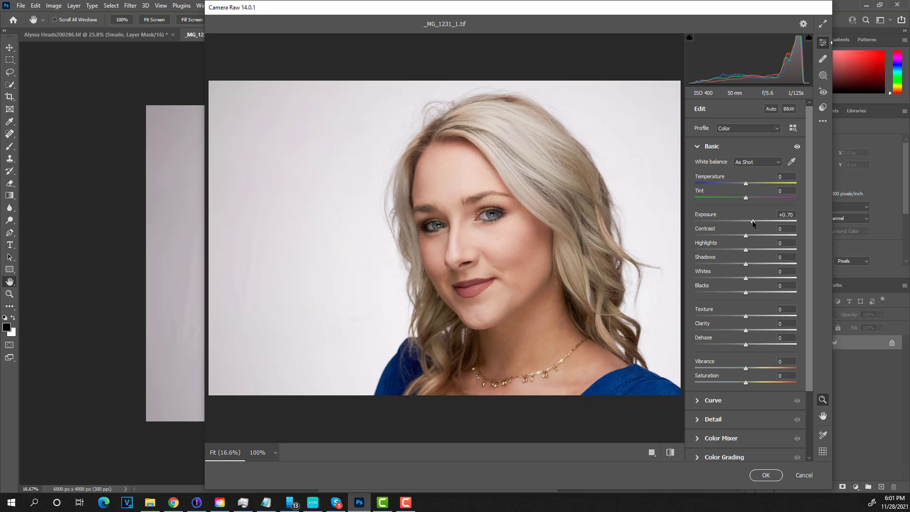
drag(753, 221, 751, 222)
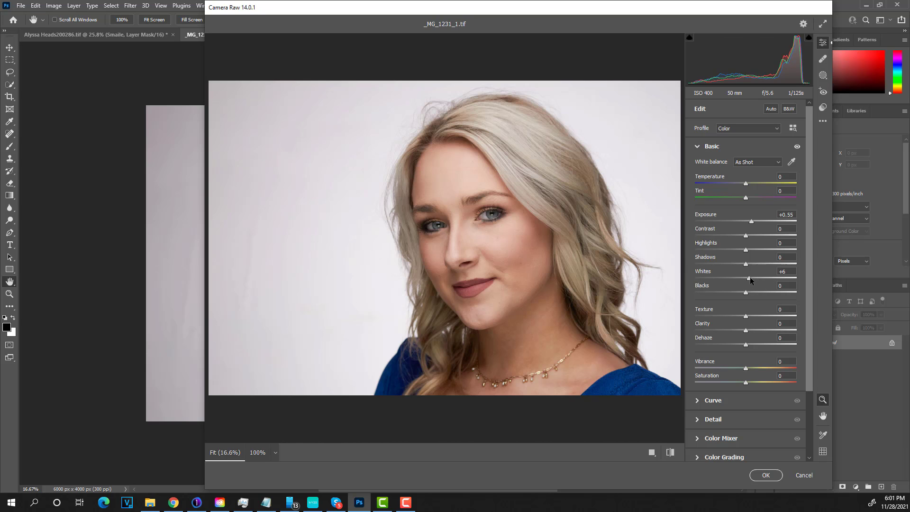
Raise the portrait's Whites to +35 in the Basic adjustments.
mouse_move(750, 277)
mouse_down()
mouse_move(759, 276)
mouse_move(750, 276)
mouse_up()
double_click(750, 277)
drag(746, 278, 763, 275)
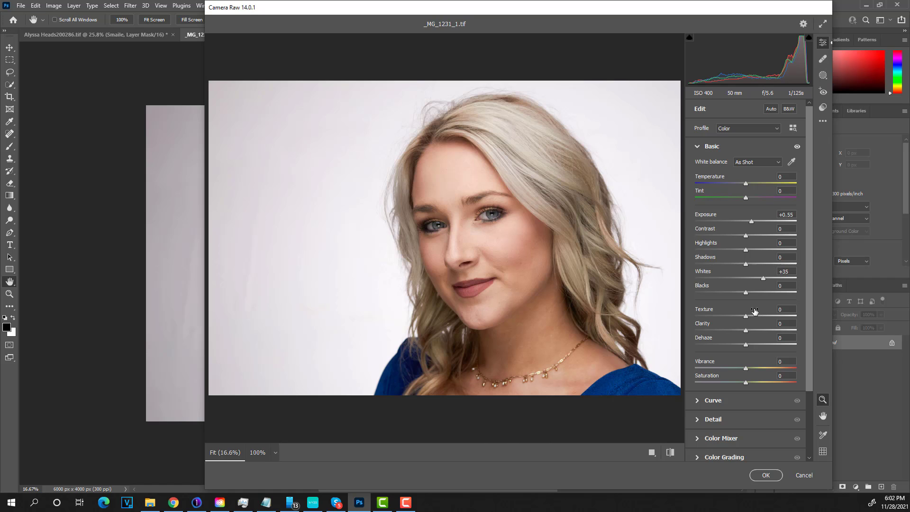
Preview the portrait with Blacks at -100, and set Blacks to -11.
drag(747, 293, 741, 294)
double_click(741, 292)
drag(747, 294, 742, 293)
drag(718, 297, 691, 294)
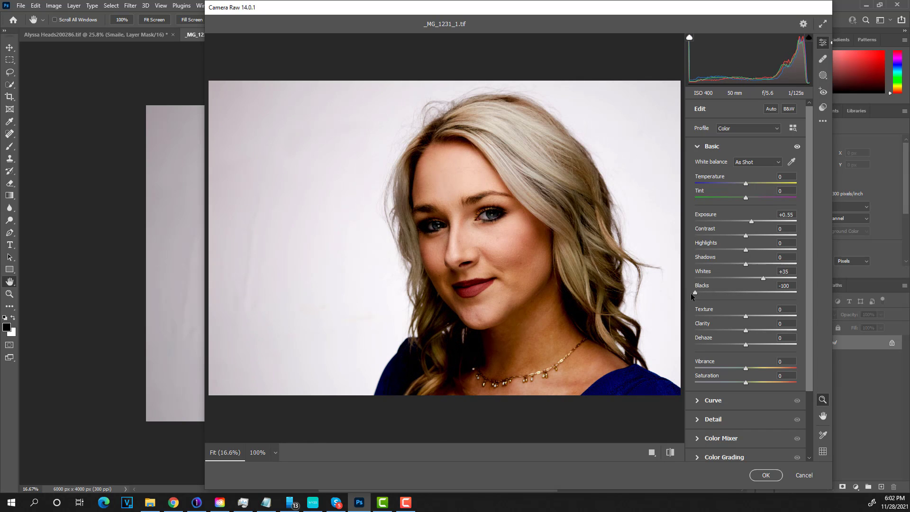
drag(691, 294, 739, 289)
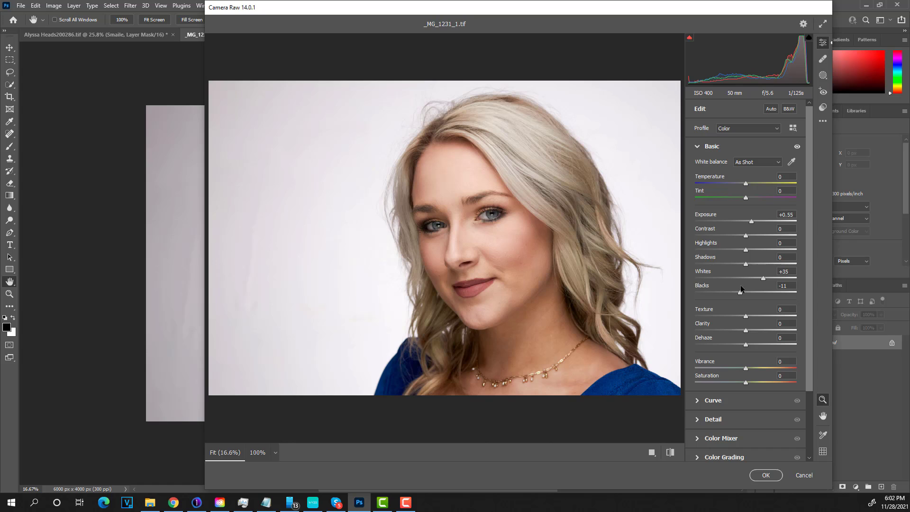
Lower the portrait's Blacks to -12 and preview the image with Clarity at +44.
drag(742, 288, 741, 288)
drag(751, 316, 747, 317)
mouse_move(748, 320)
mouse_down()
mouse_move(715, 323)
mouse_move(747, 320)
mouse_up()
drag(767, 331, 769, 331)
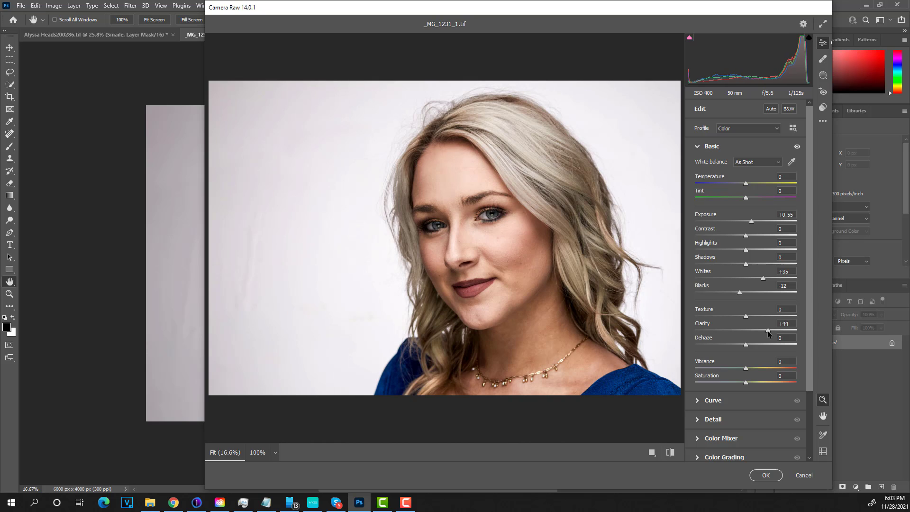
Reduce Clarity to a slight positive amount and apply the Camera Raw adjustments to the portrait.
drag(757, 333, 753, 334)
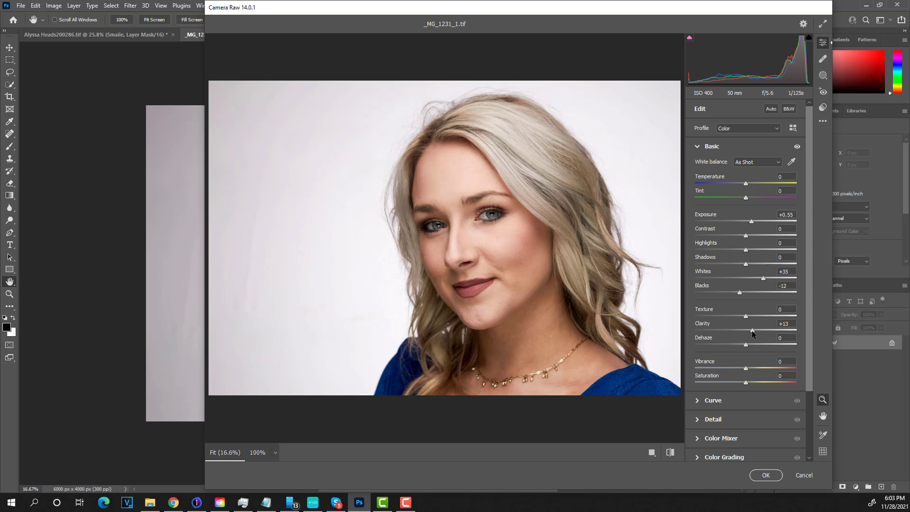
mouse_move(751, 327)
mouse_down()
mouse_move(765, 327)
mouse_move(733, 329)
mouse_move(750, 332)
mouse_up()
drag(750, 330, 748, 329)
click(763, 475)
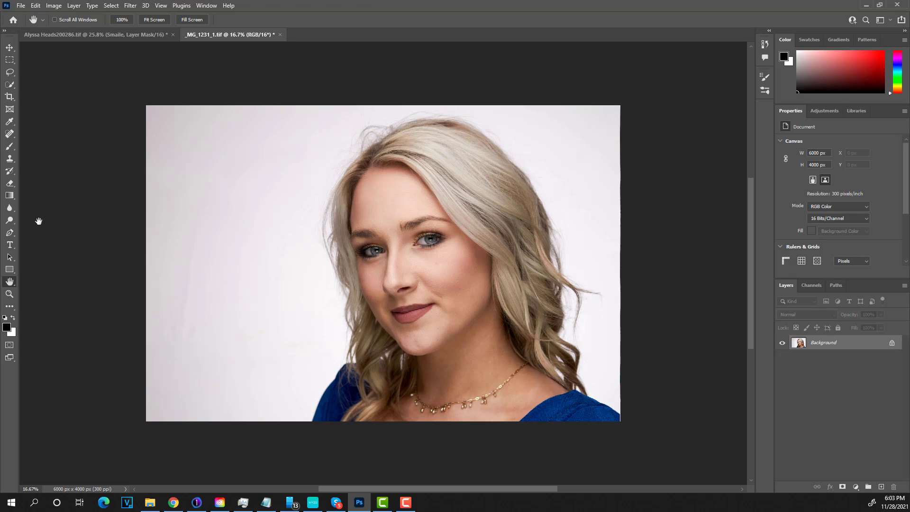
Patch an uneven area of the plain backdrop beside the woman with the Patch tool in Normal mode, and deselect.
click(8, 136)
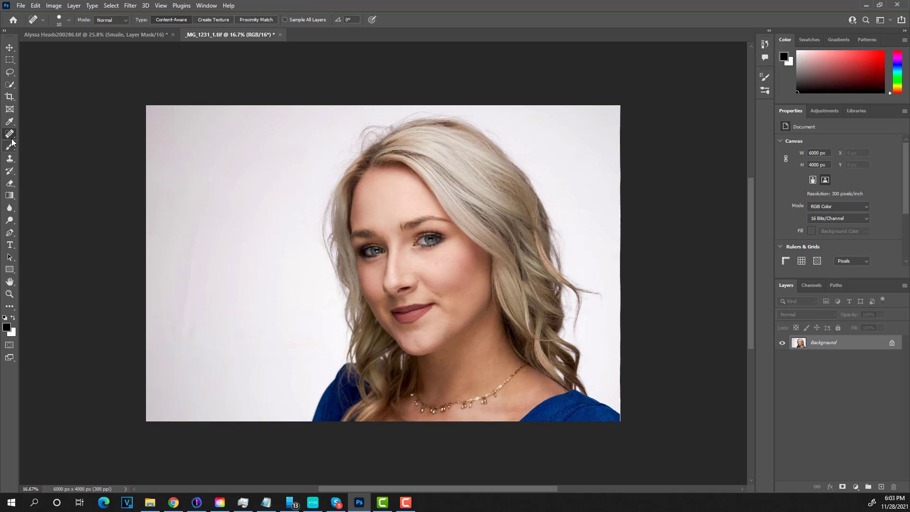
right_click(9, 135)
click(38, 152)
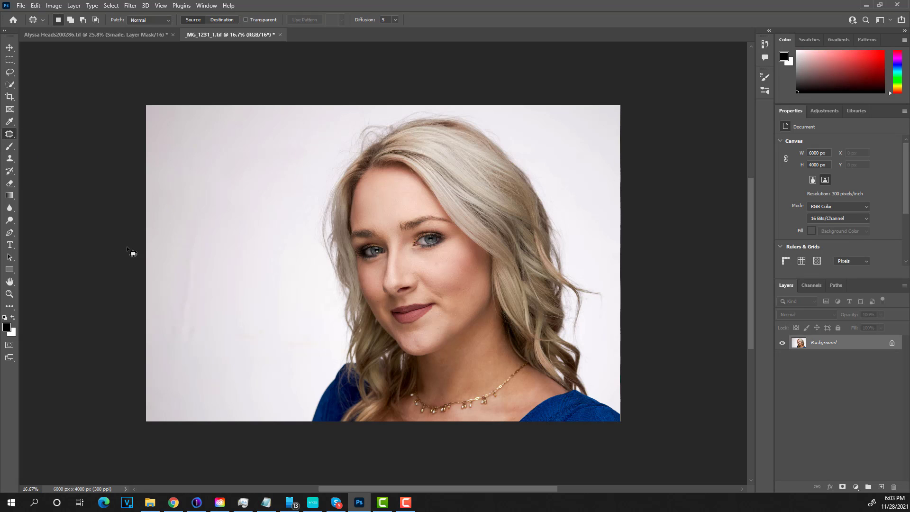
mouse_move(171, 219)
mouse_down()
mouse_move(154, 305)
mouse_move(163, 339)
mouse_move(184, 350)
mouse_move(199, 321)
mouse_move(199, 199)
mouse_move(173, 219)
mouse_up()
drag(188, 286, 242, 289)
key(ctrl+d)
Try patching the stray hairs at the inner end of the eyebrow on the image's right with nearby forehead skin in Normal mode.
click(9, 294)
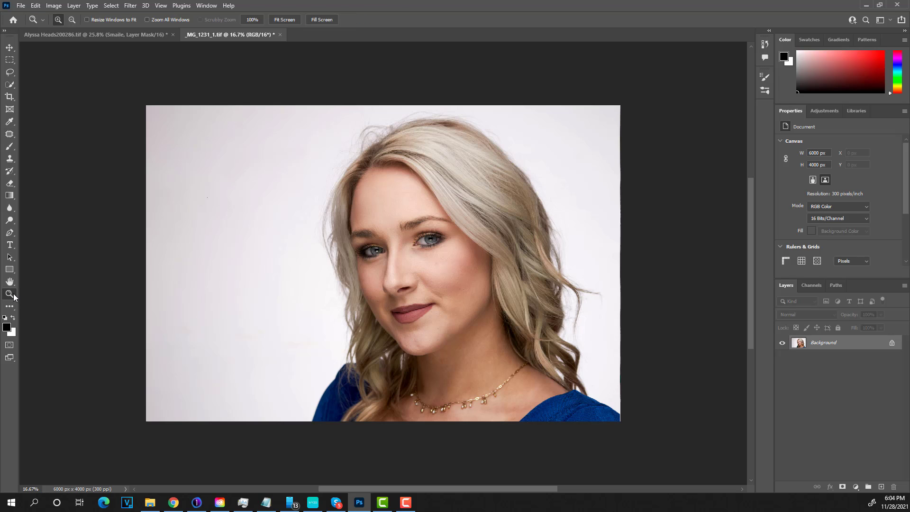
click(407, 257)
click(408, 257)
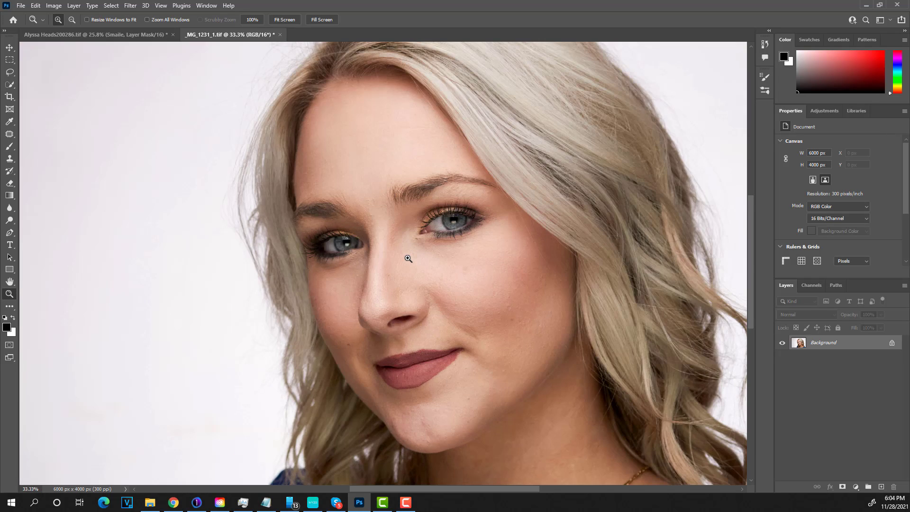
click(409, 258)
click(408, 255)
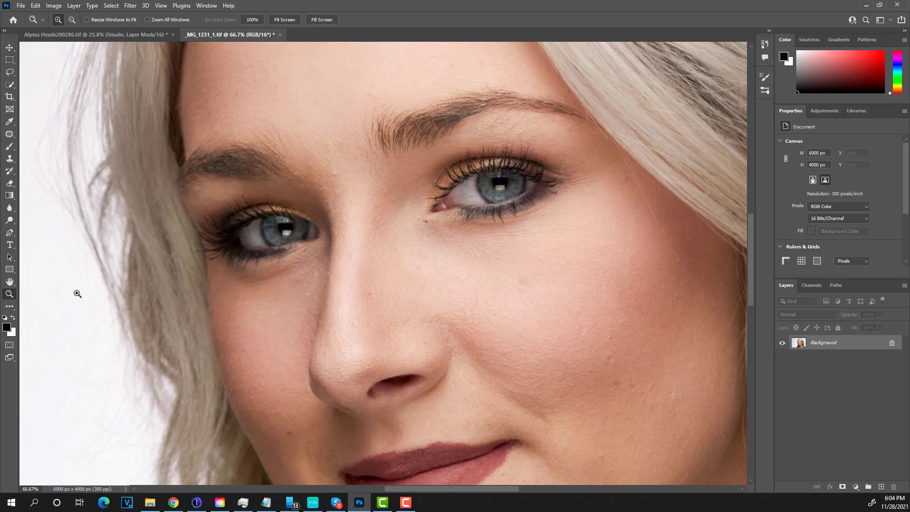
scroll(410, 197, up, 5)
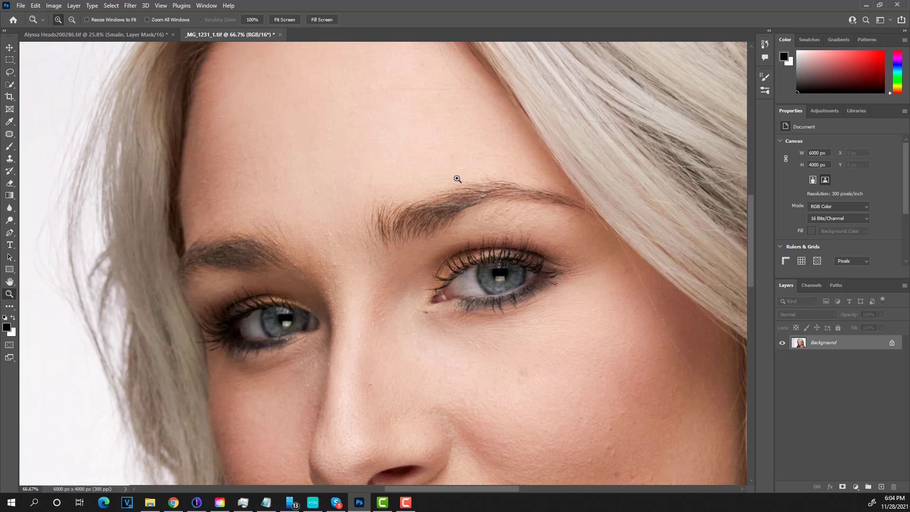
scroll(349, 186, up, 1)
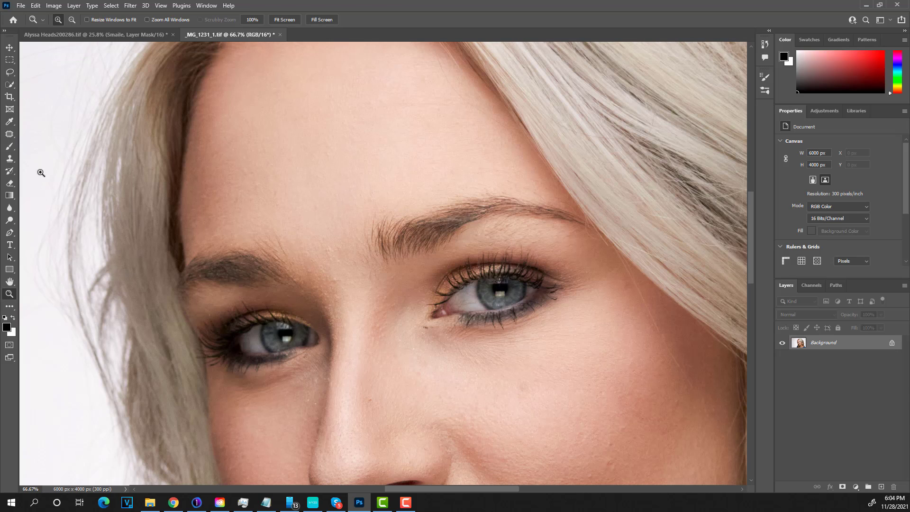
click(9, 135)
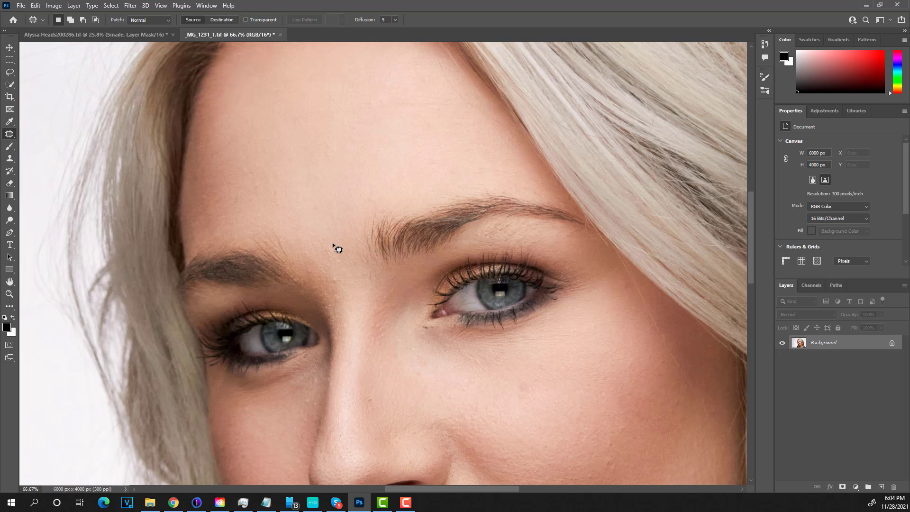
mouse_move(371, 244)
mouse_down()
mouse_move(402, 214)
mouse_move(396, 201)
mouse_move(380, 203)
mouse_move(356, 229)
mouse_move(365, 245)
mouse_move(370, 237)
mouse_move(346, 206)
mouse_up()
key(ctrl+d)
Undo the deselection and the Normal-mode patch beside the eyebrow.
click(37, 6)
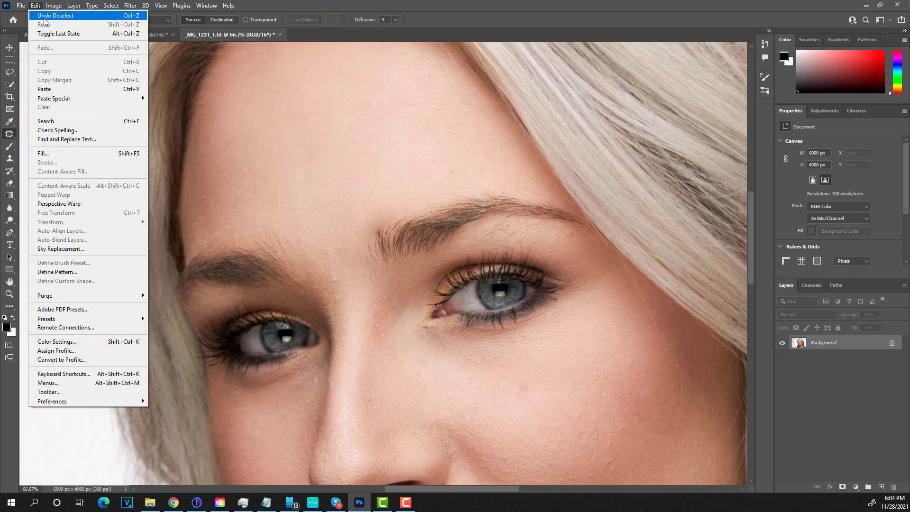
click(44, 17)
click(35, 5)
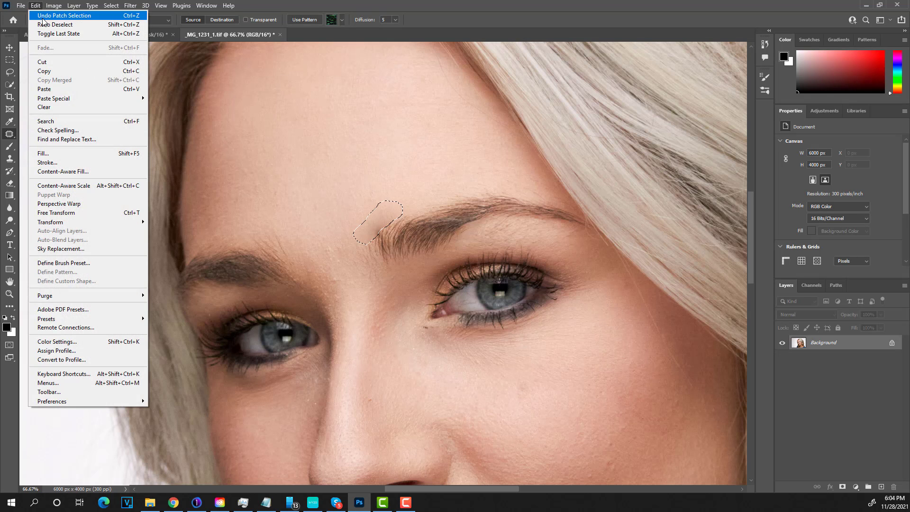
click(64, 16)
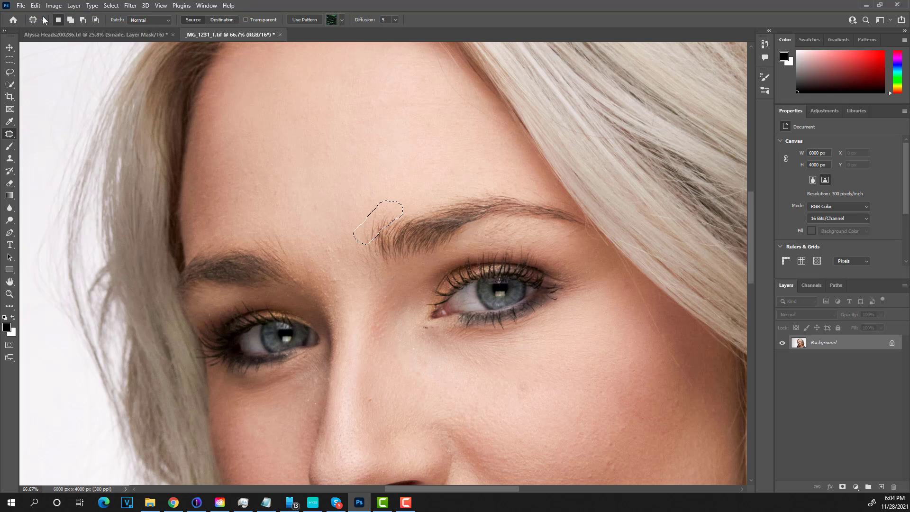
Switch the patch mode to Content-Aware and patch the outlined eyebrow hairs with clean forehead skin.
click(154, 20)
click(160, 36)
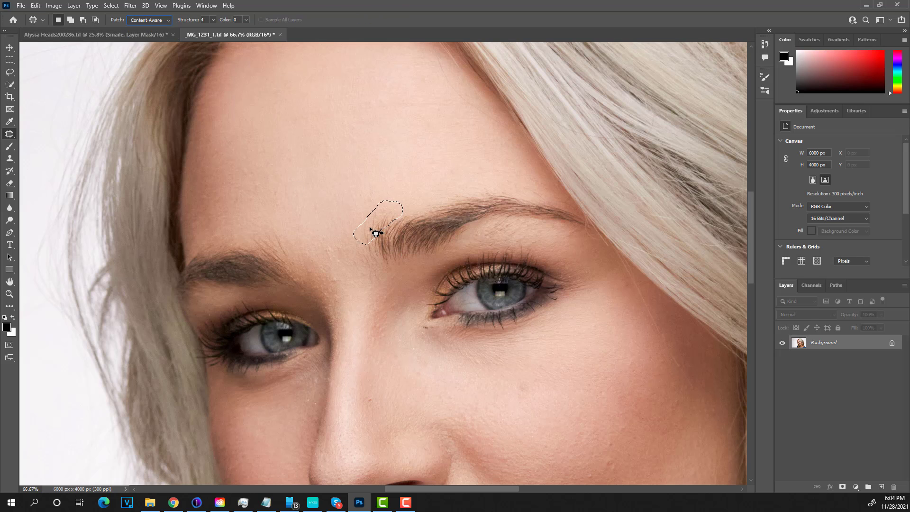
drag(361, 224, 331, 207)
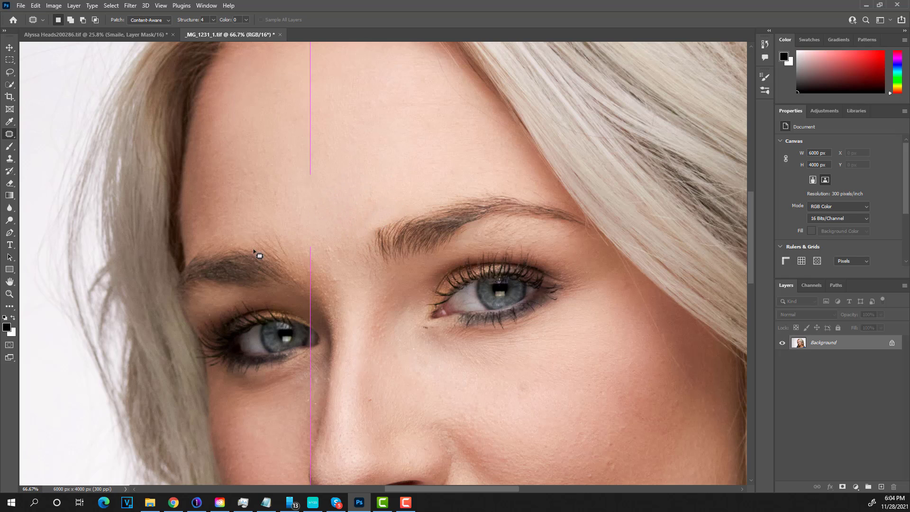
Heal the small spots between the eyebrows using the Spot Healing Brush at size 30.
right_click(10, 134)
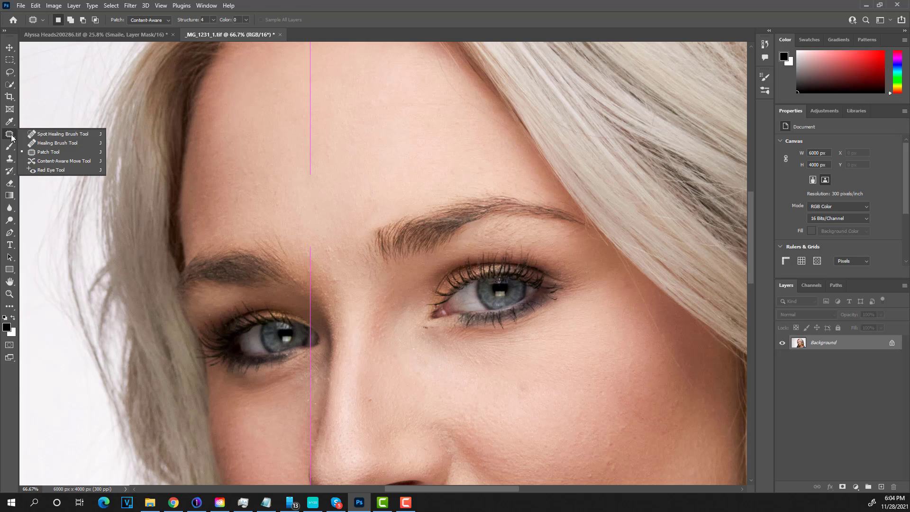
click(38, 137)
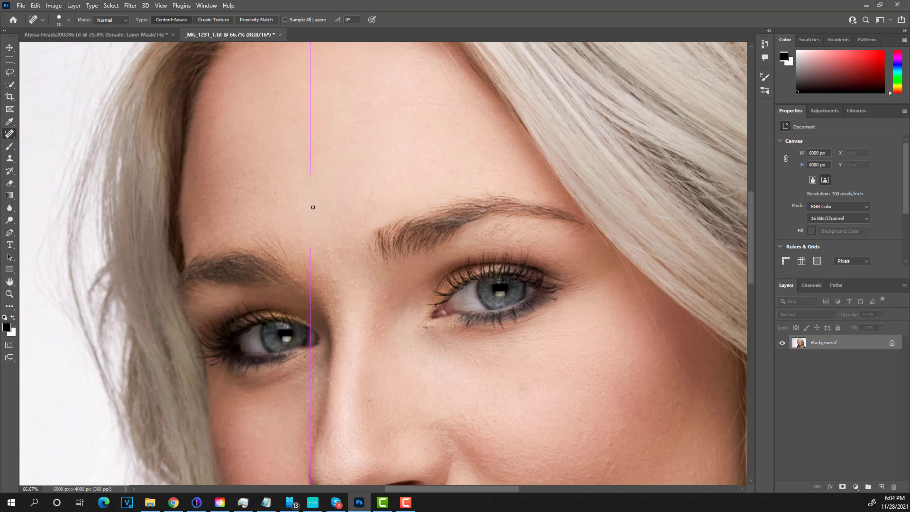
scroll(351, 255, up, 2)
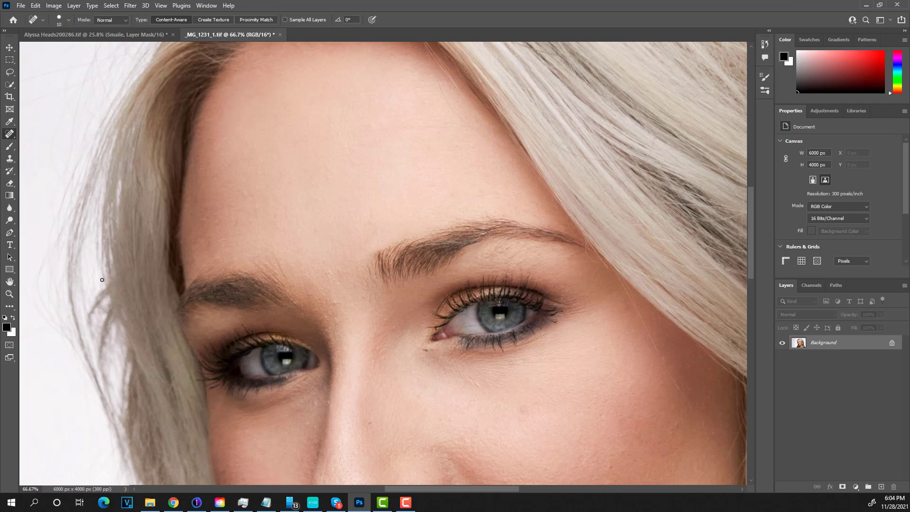
double_click(10, 294)
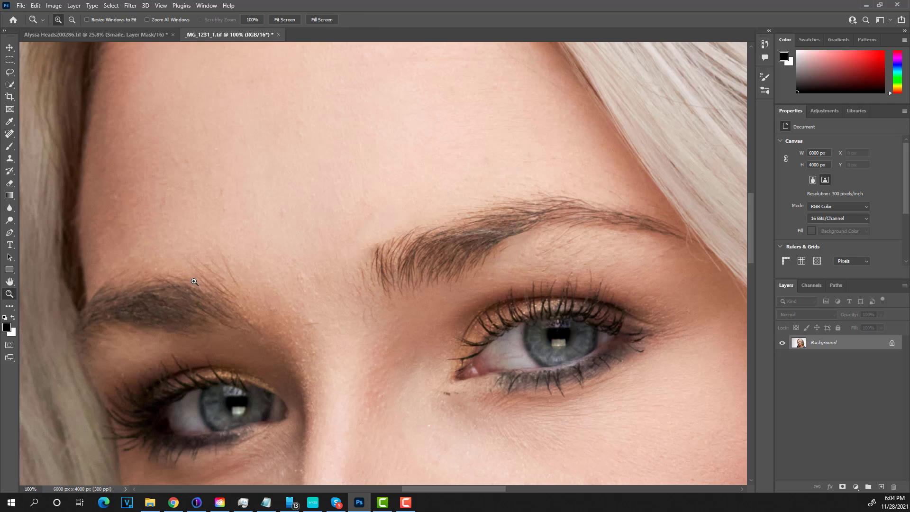
scroll(345, 262, up, 3)
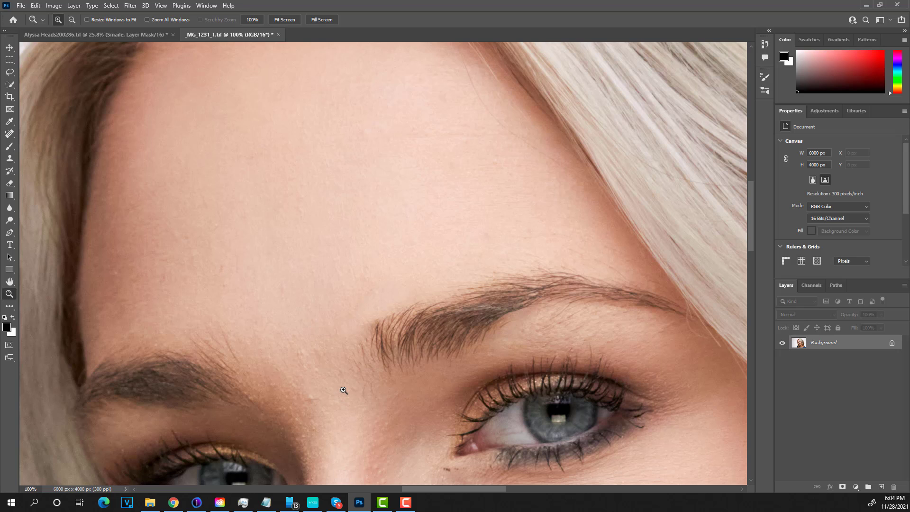
click(9, 134)
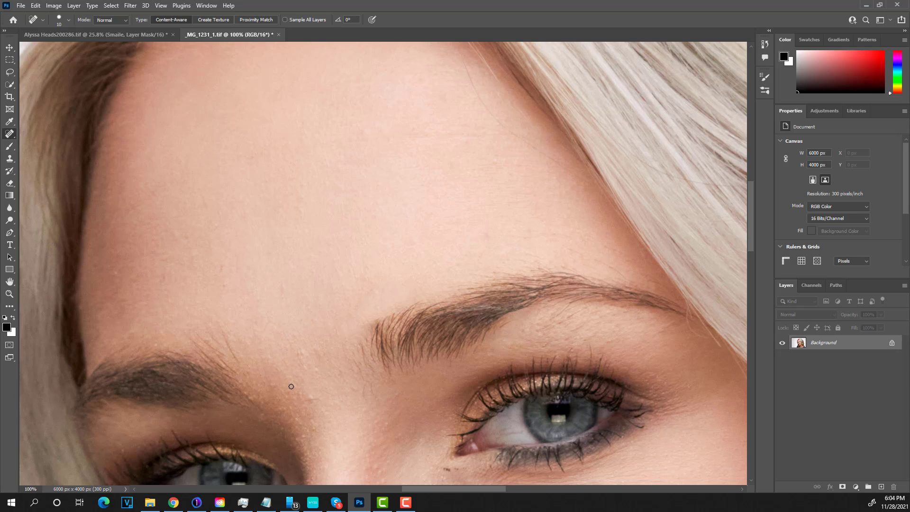
key(bracketright)
key(bracketright)
click(317, 369)
click(299, 347)
click(294, 334)
Heal the small blemishes on the forehead above the eyebrow on the image's left with the Spot Healing Brush.
mouse_move(240, 358)
mouse_down()
mouse_move(195, 335)
mouse_move(249, 349)
mouse_up()
drag(157, 273, 175, 271)
click(223, 268)
click(227, 285)
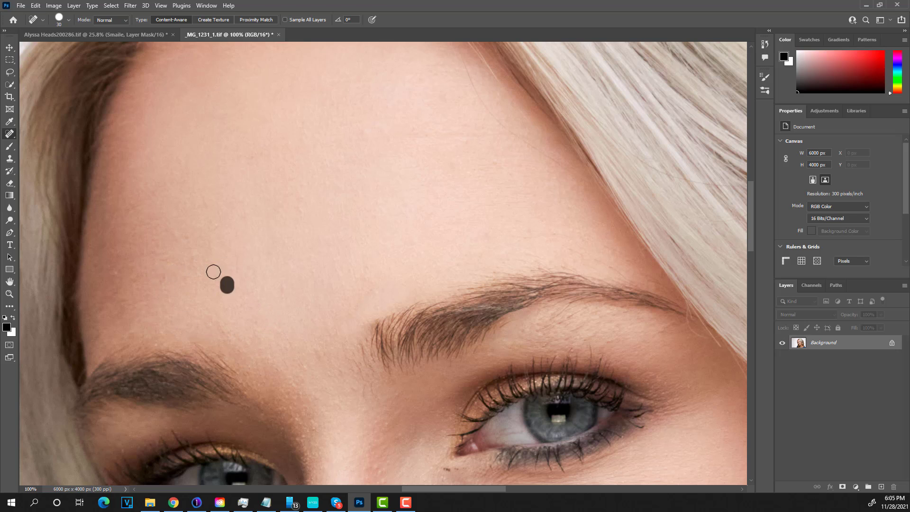
click(196, 256)
Heal the stray hairs near the hairline, the fine line across the forehead and the skin beside the inner eyebrow.
scroll(429, 266, up, 2)
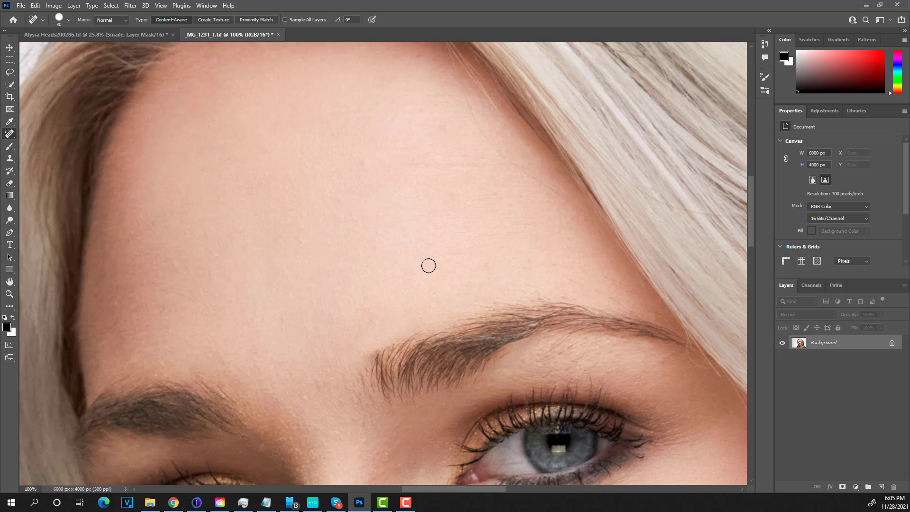
scroll(429, 265, up, 5)
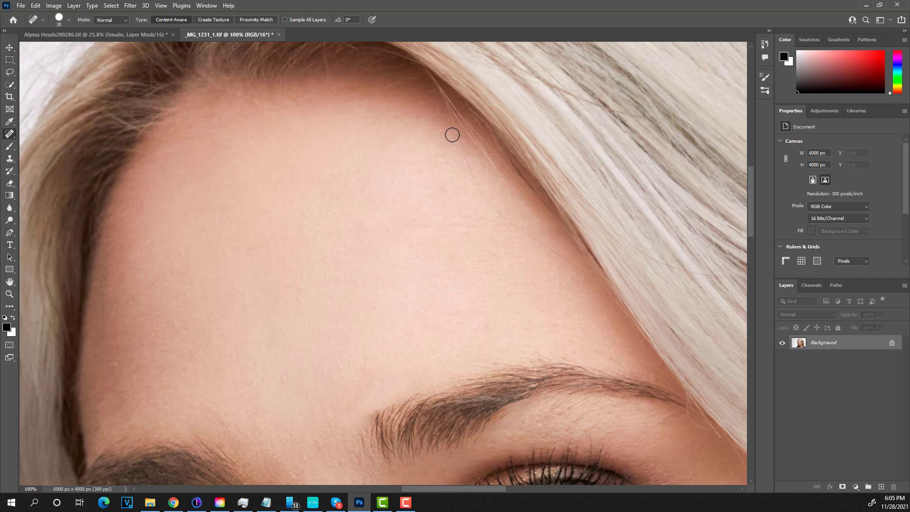
drag(452, 125, 476, 165)
drag(486, 195, 584, 274)
drag(374, 232, 513, 225)
scroll(245, 279, down, 3)
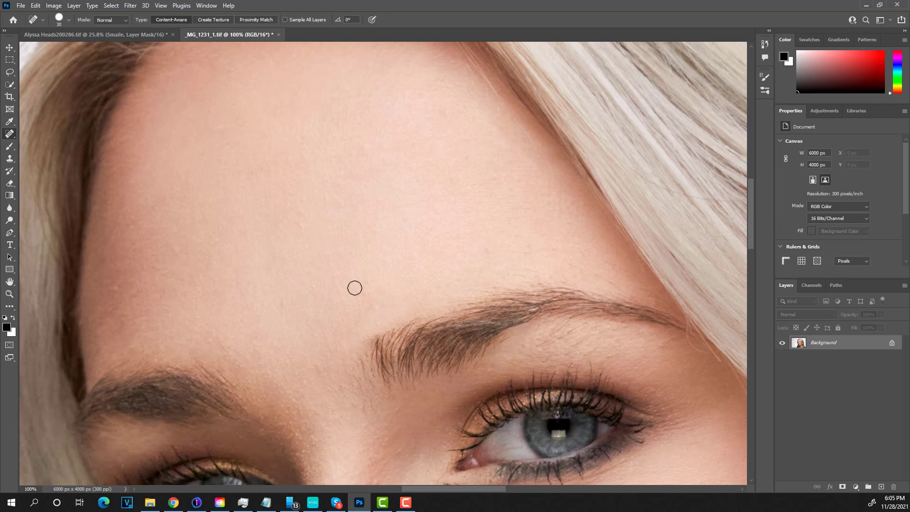
mouse_move(379, 309)
mouse_down()
mouse_move(349, 317)
mouse_move(324, 368)
mouse_up()
Outline the strip beside the inner eyebrow and try a Content-Aware patch sampled from the forehead above it.
scroll(239, 319, down, 3)
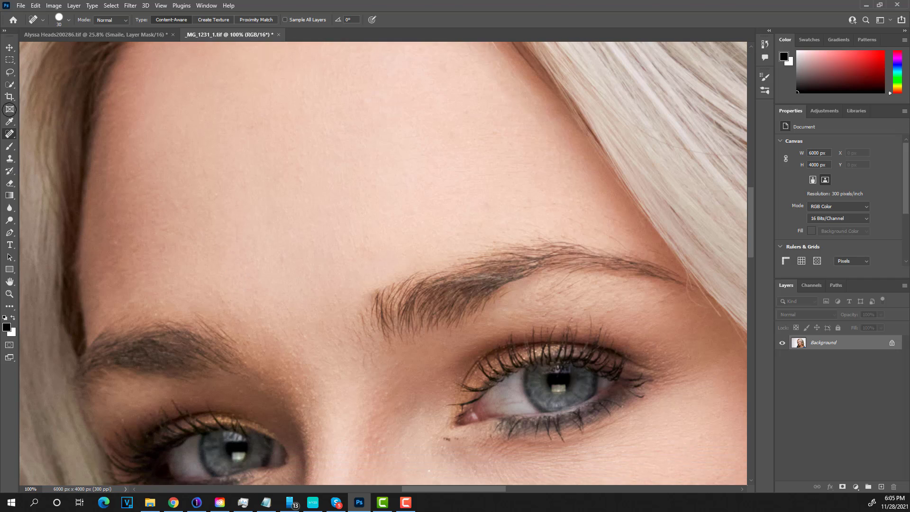
right_click(10, 135)
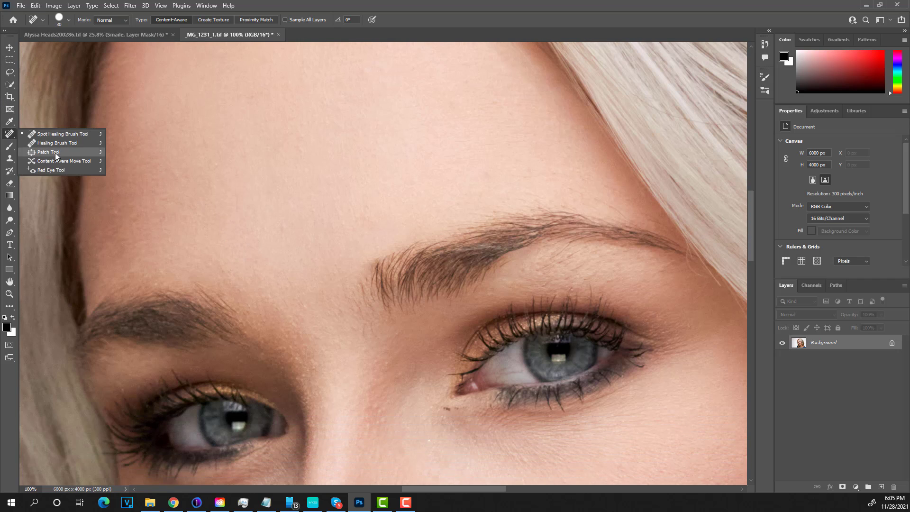
click(55, 152)
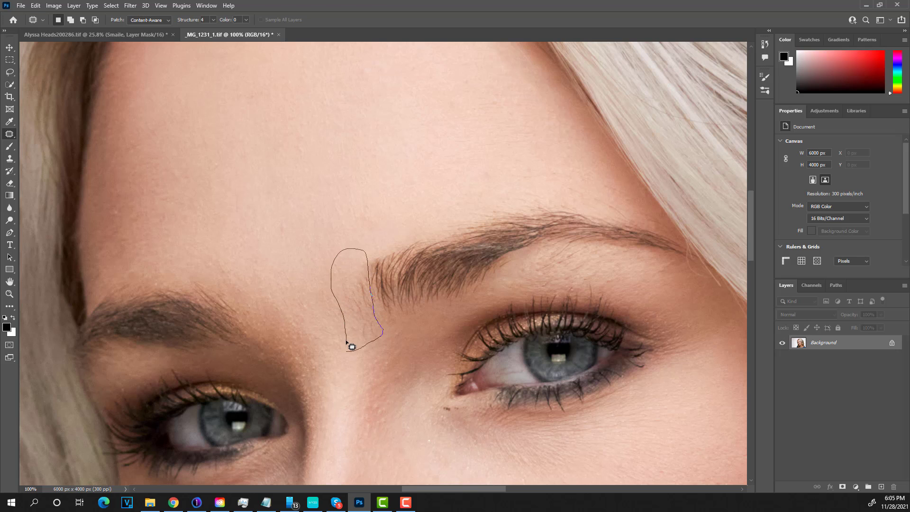
drag(350, 310, 291, 255)
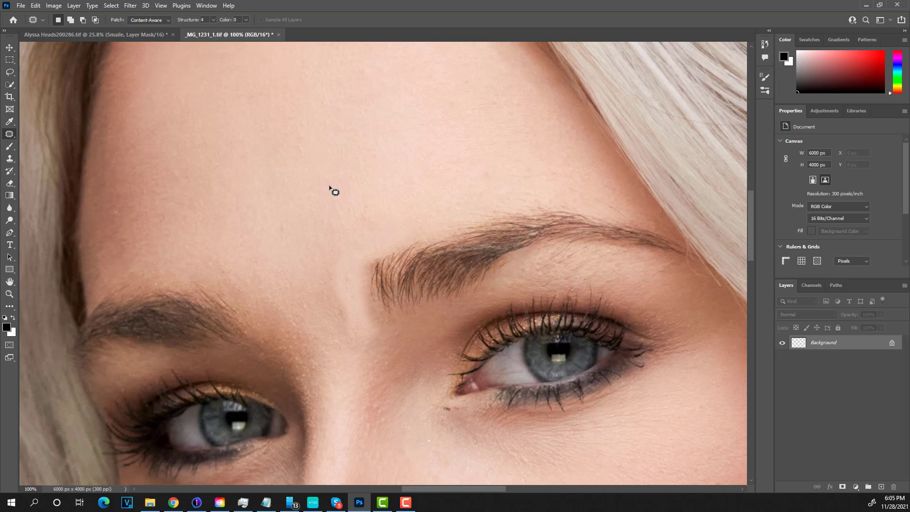
Undo the deselection and the Content-Aware patch on the strip beside the eyebrow.
click(35, 6)
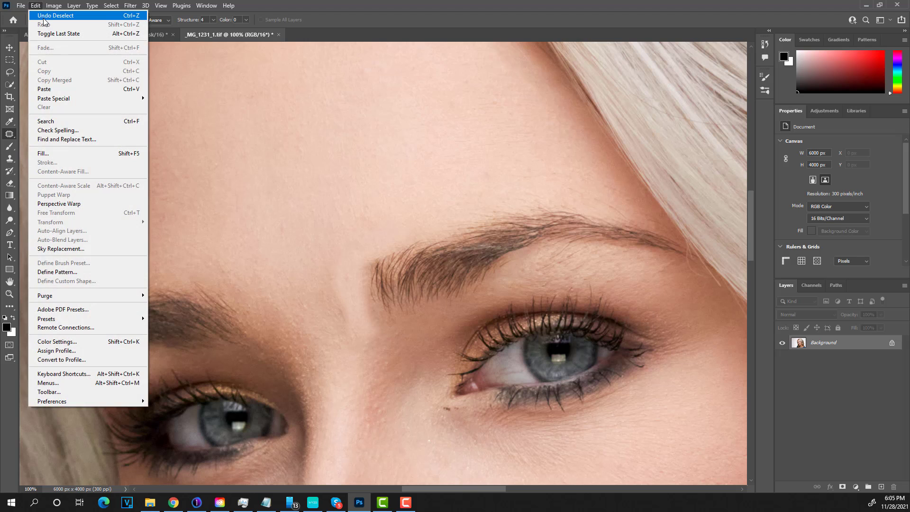
click(44, 17)
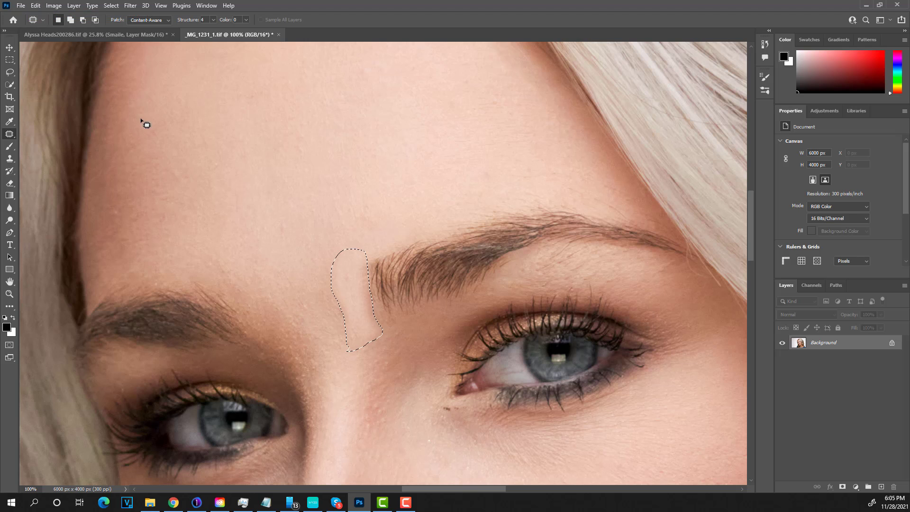
click(35, 6)
click(43, 18)
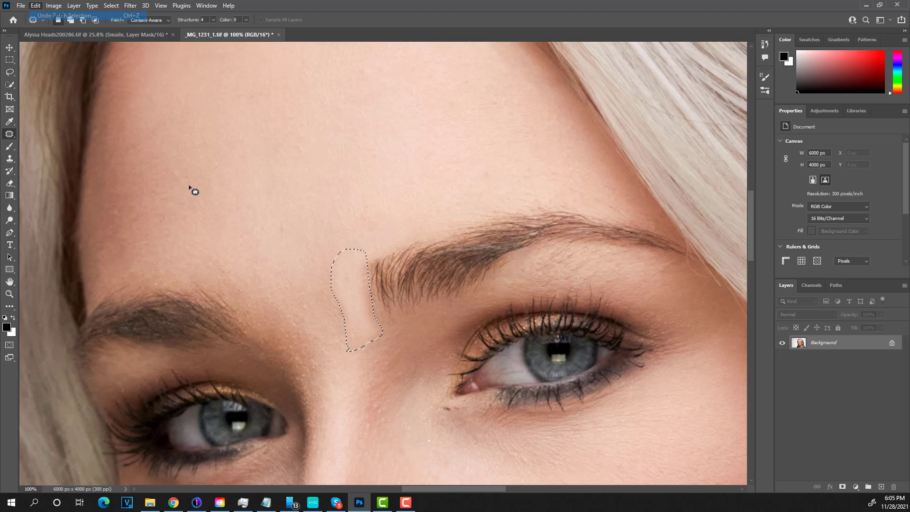
Patch the outlined strip beside the inner eyebrow with the skin between the brows, and deselect.
drag(358, 328, 327, 348)
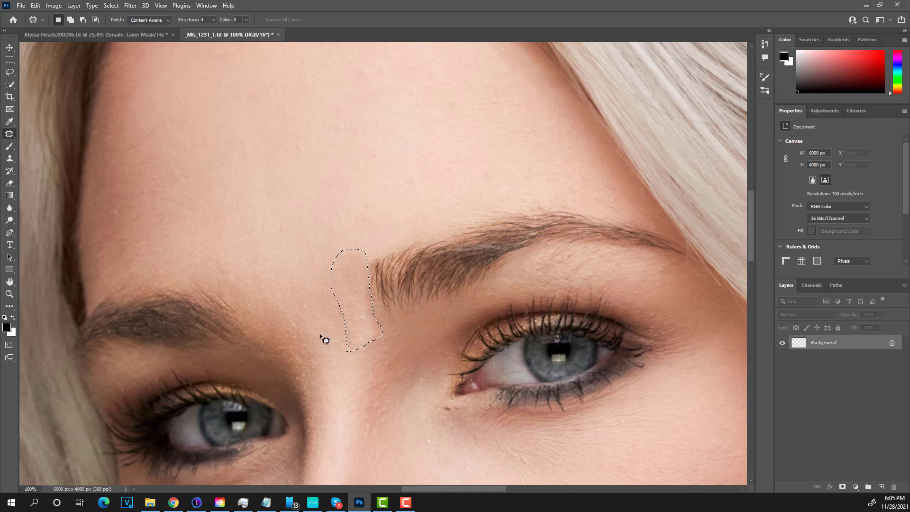
key(ctrl+d)
right_click(11, 136)
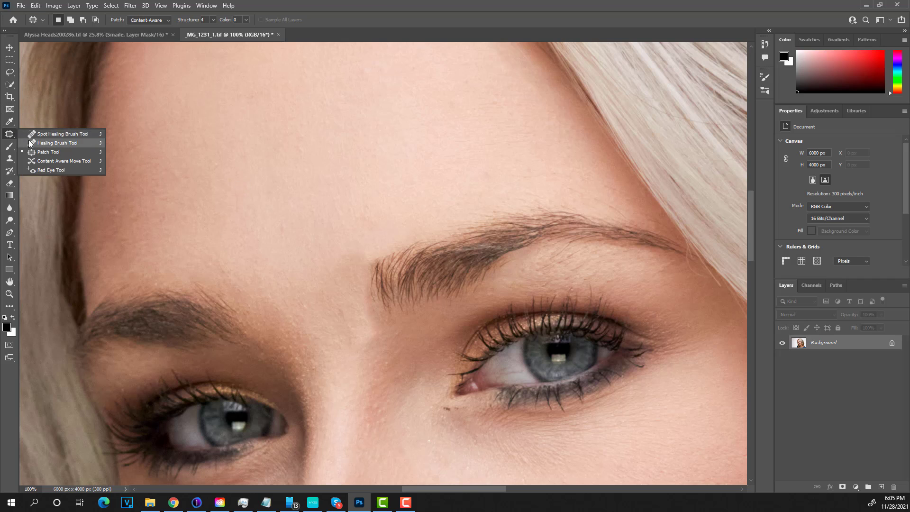
Heal the uneven skin between the eyebrows and just above the inner eyebrow with the Spot Healing Brush.
click(36, 135)
mouse_move(335, 307)
mouse_down()
mouse_move(359, 340)
mouse_move(365, 335)
mouse_move(348, 331)
mouse_up()
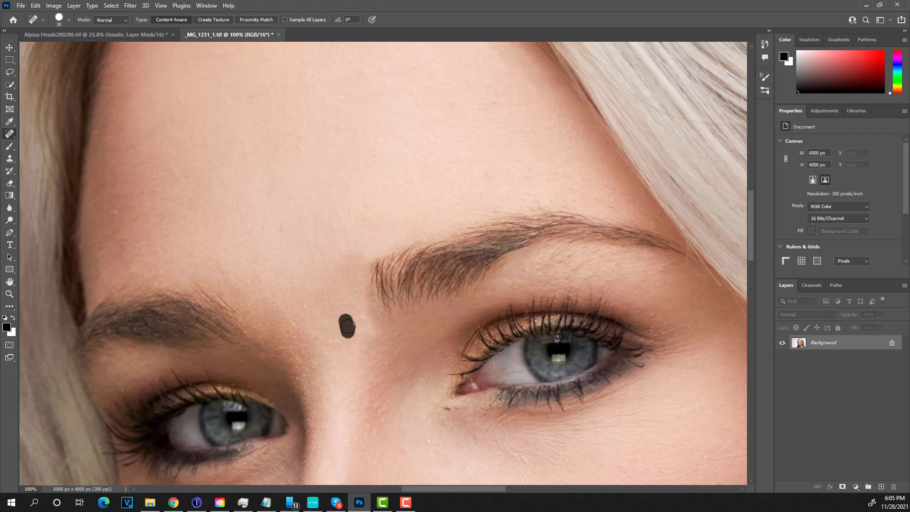
click(350, 344)
drag(340, 261, 375, 241)
Heal the small bright specks beside the nose bridge and the fine lines beneath both eyes.
scroll(372, 297, down, 4)
scroll(364, 289, down, 8)
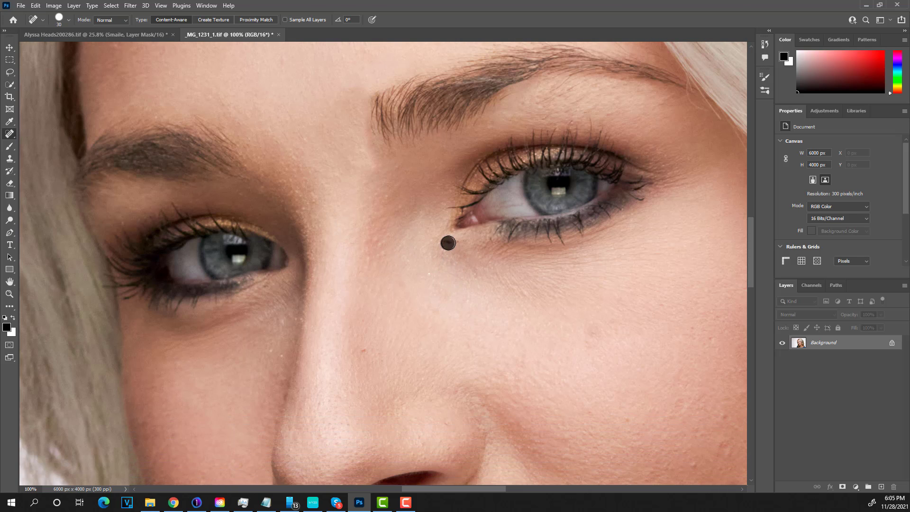
scroll(508, 342, down, 5)
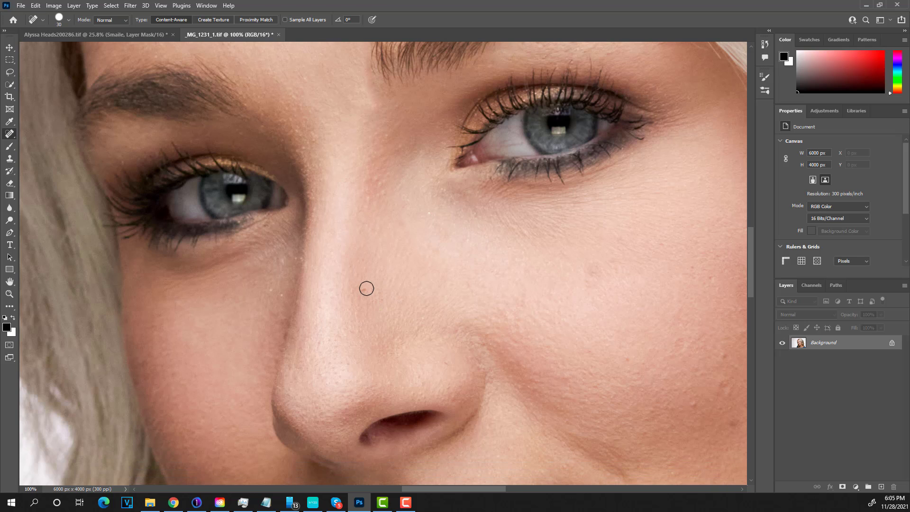
click(271, 287)
click(298, 256)
click(283, 261)
drag(500, 226, 556, 240)
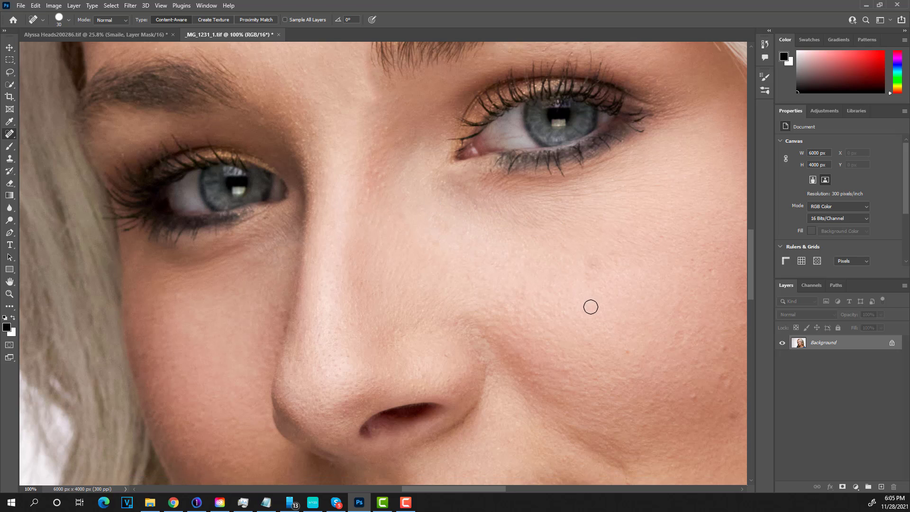
Heal the blemish on the upper cheek and the small spots across the outer cheek.
scroll(600, 243, down, 3)
click(592, 230)
scroll(510, 400, down, 2)
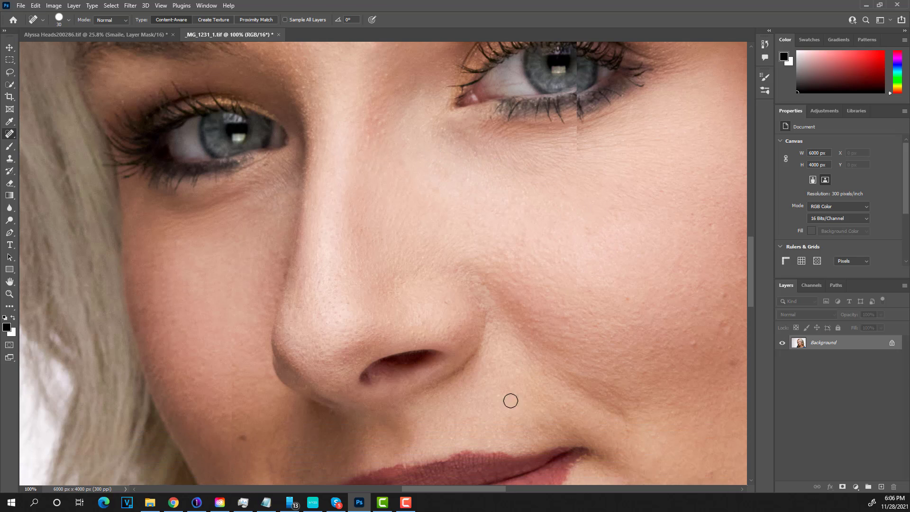
scroll(462, 470, down, 2)
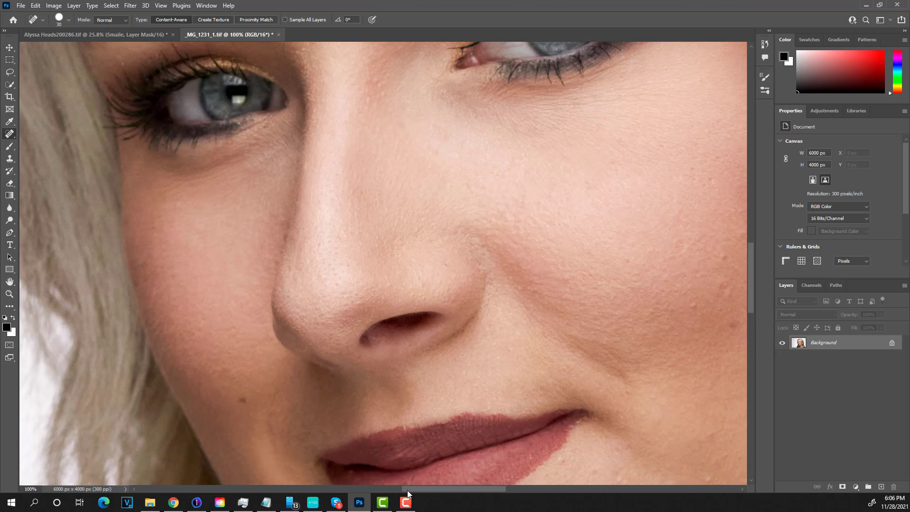
drag(408, 491, 452, 480)
drag(497, 284, 505, 286)
click(469, 305)
click(525, 330)
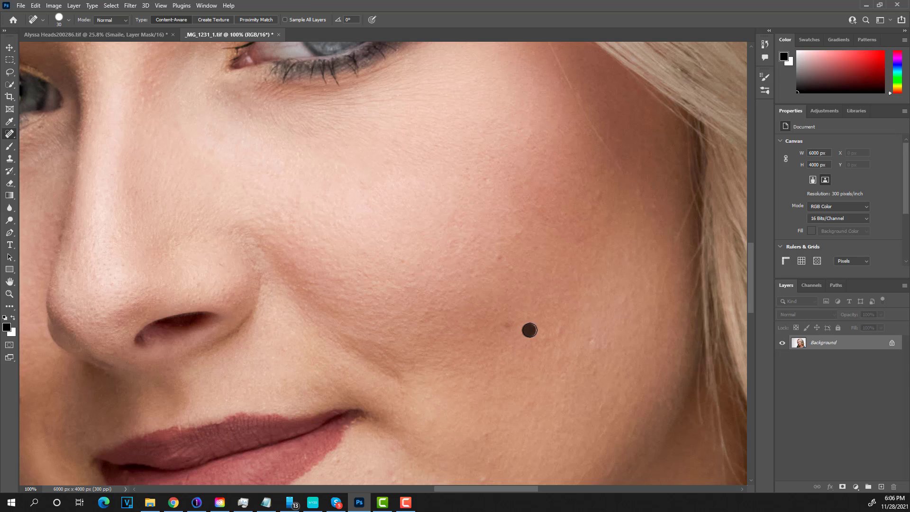
mouse_move(558, 329)
mouse_down()
mouse_move(527, 338)
mouse_move(543, 326)
mouse_move(546, 332)
mouse_up()
drag(456, 242, 463, 226)
Heal the pale flake on the lower lip with the Spot Healing Brush.
scroll(340, 303, down, 5)
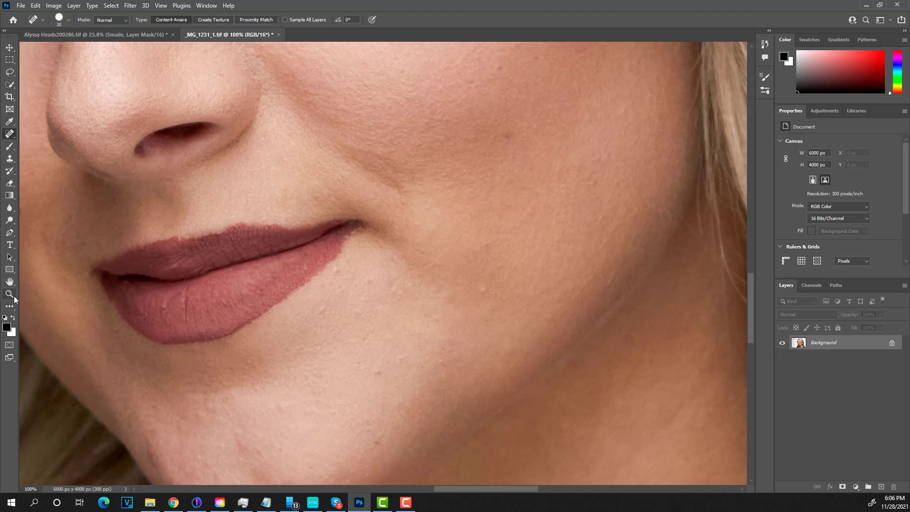
click(9, 294)
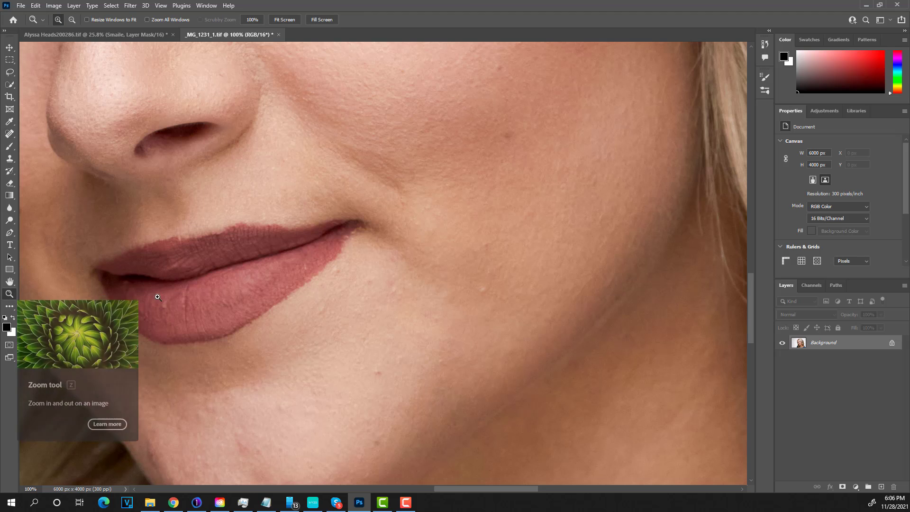
click(181, 307)
scroll(313, 348, down, 3)
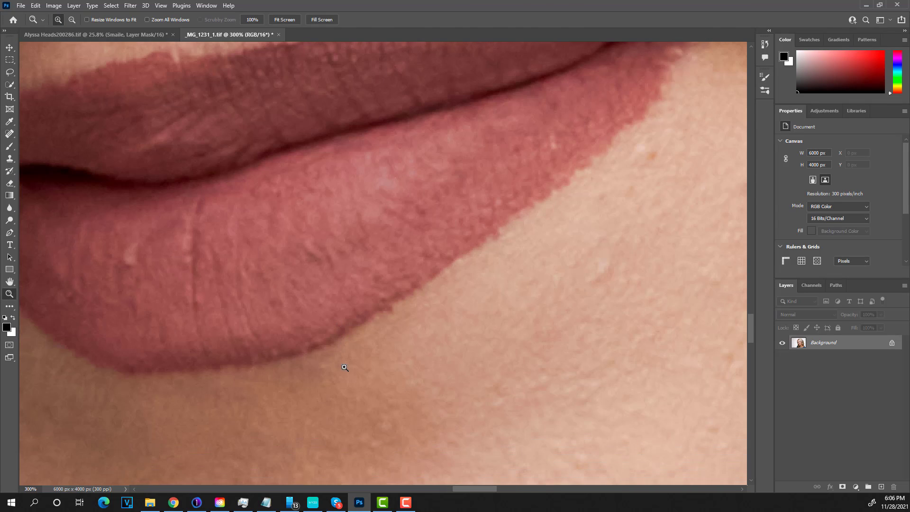
scroll(364, 419, up, 3)
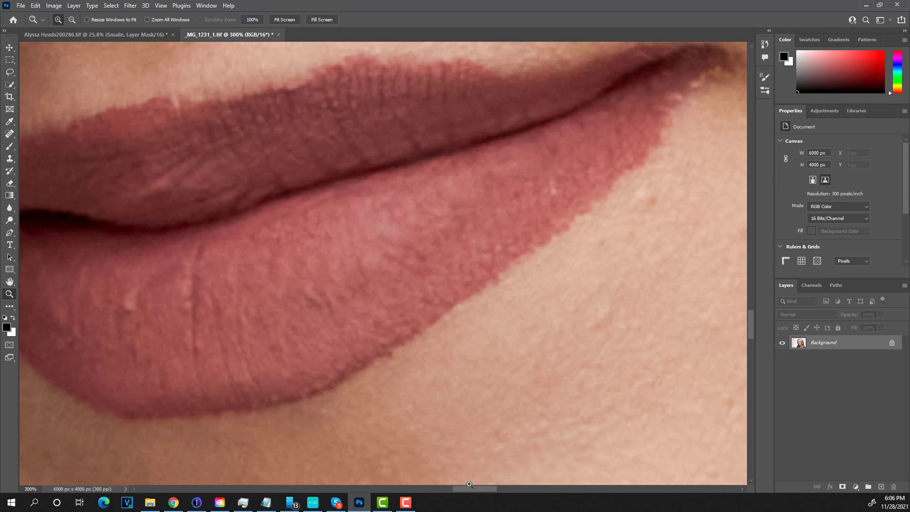
drag(469, 487, 457, 489)
click(10, 134)
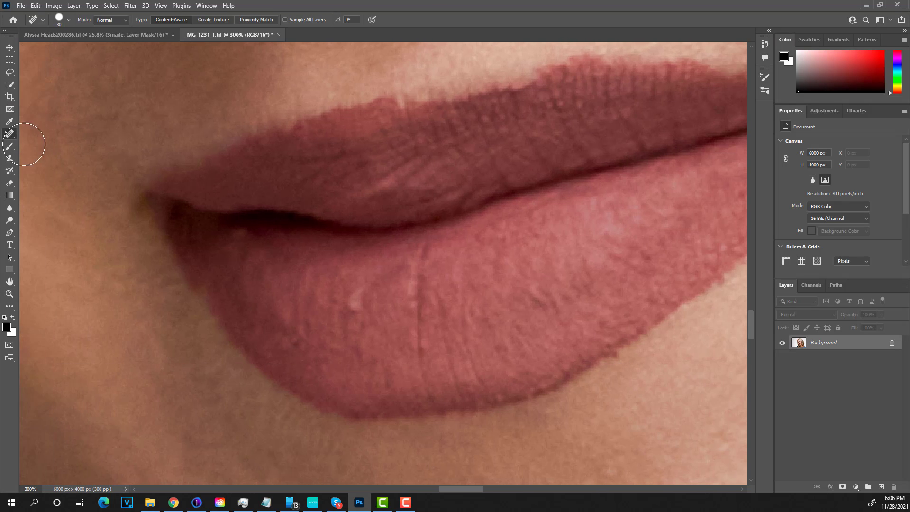
click(351, 304)
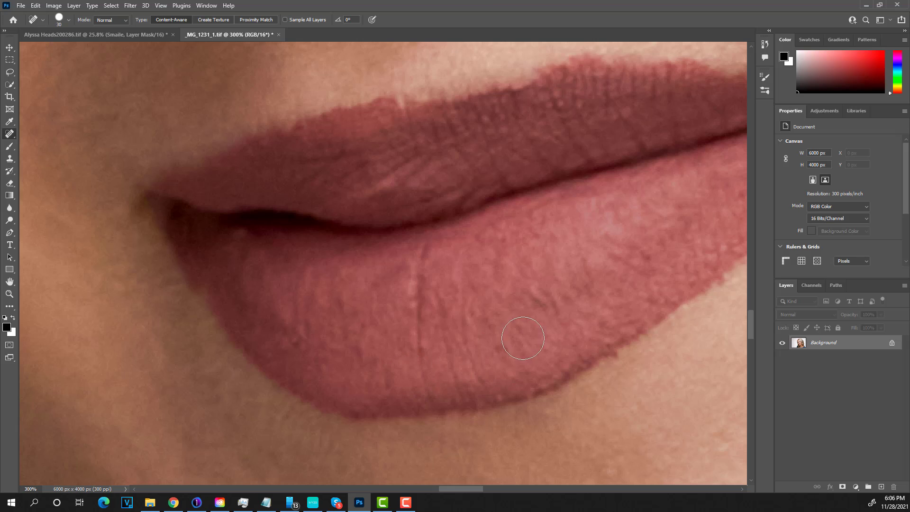
Smooth the jagged upper lip edge between the lip's peak and the outer mouth corner with the Clone Stamp.
scroll(475, 304, up, 3)
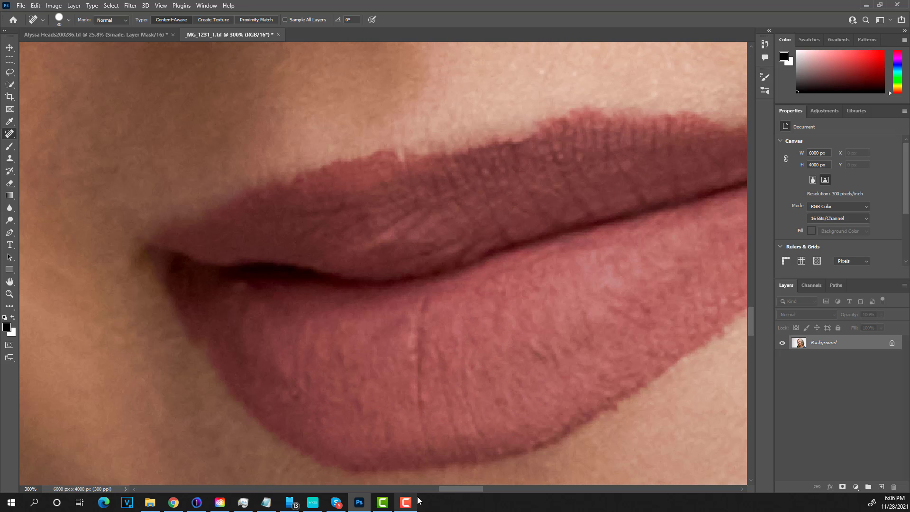
mouse_move(453, 487)
mouse_down()
mouse_move(470, 482)
mouse_move(460, 485)
mouse_up()
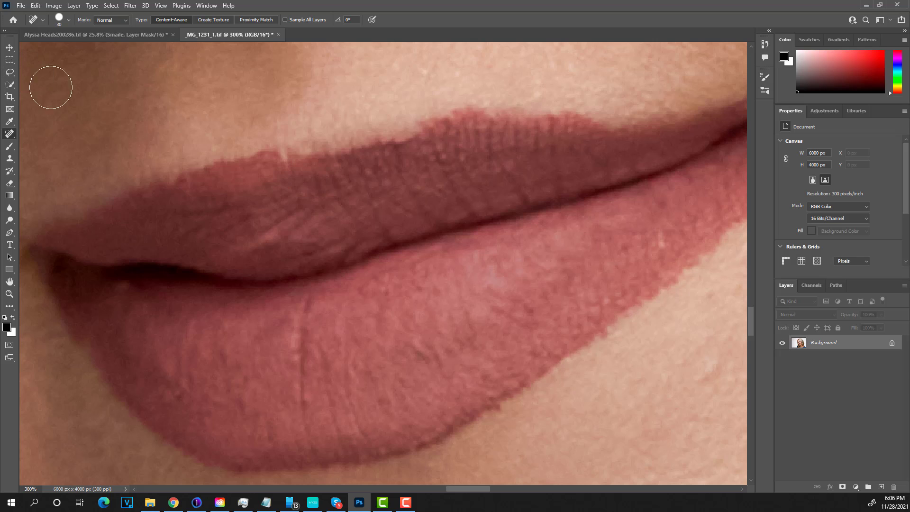
click(10, 159)
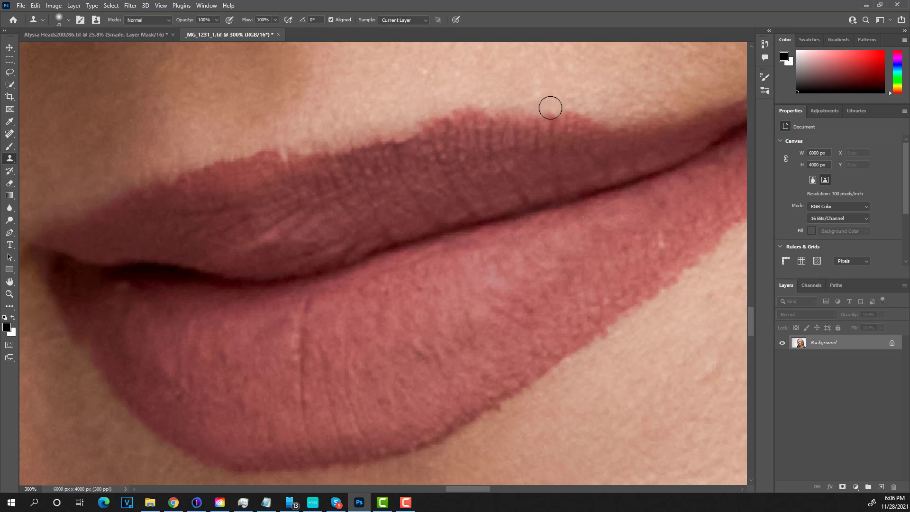
scroll(548, 104, up, 3)
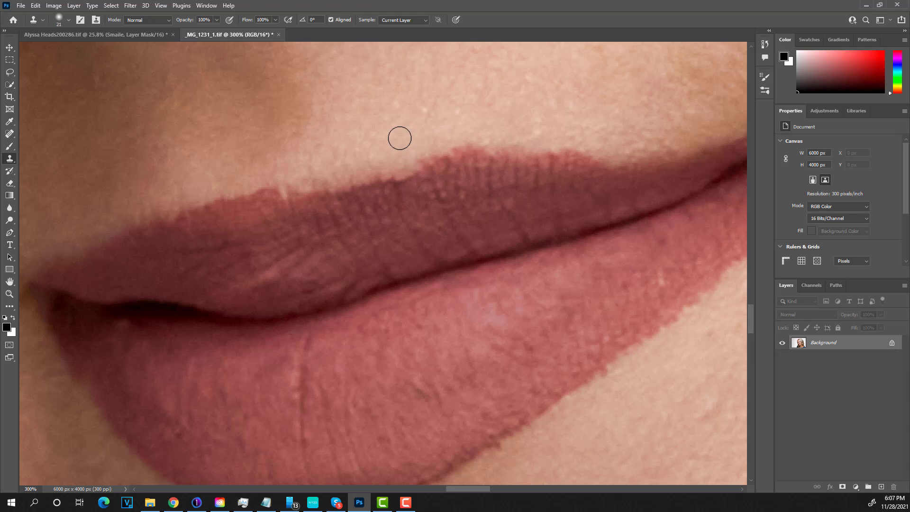
mouse_move(414, 157)
mouse_down()
mouse_move(504, 153)
mouse_move(512, 144)
mouse_move(457, 147)
mouse_move(544, 147)
mouse_move(605, 159)
mouse_up()
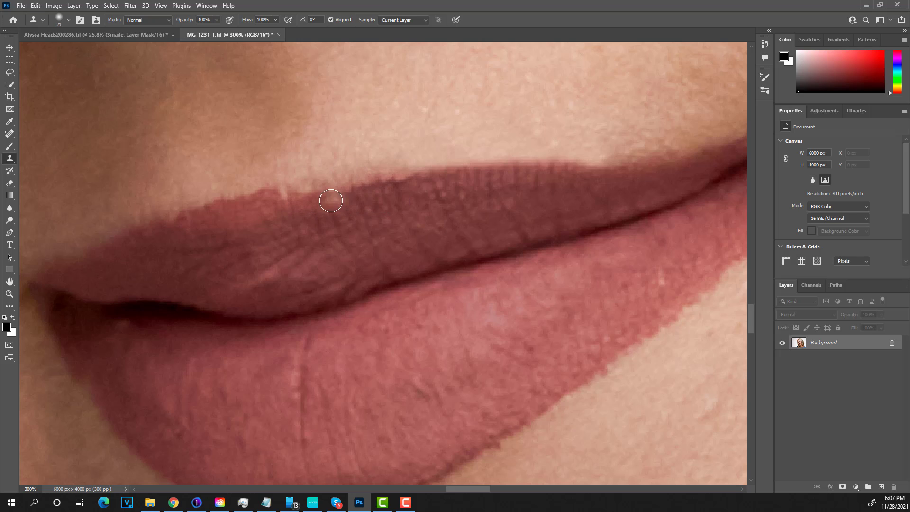
Clone lip texture over the pale notch in the upper lip's edge and even out the skin above the lip.
alt+click(317, 187)
drag(375, 178, 358, 199)
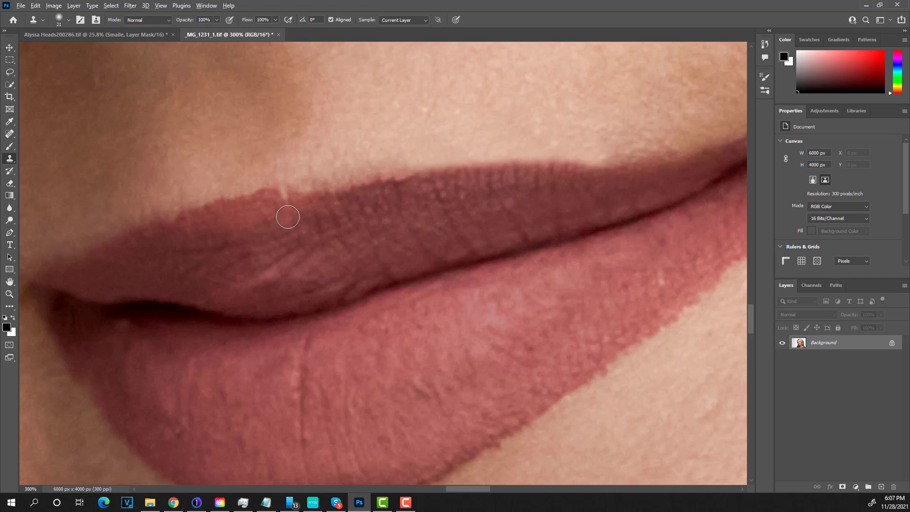
alt+click(288, 217)
mouse_move(290, 194)
mouse_down()
mouse_move(416, 183)
mouse_move(294, 208)
mouse_up()
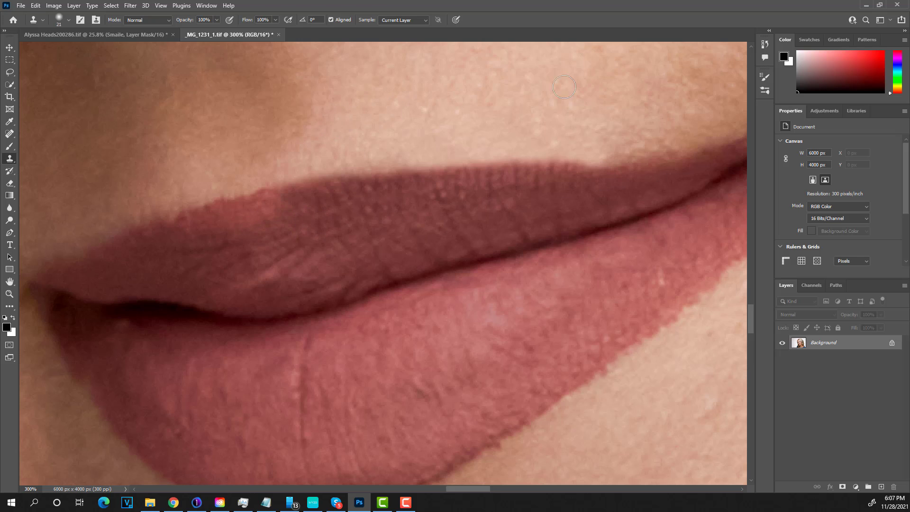
drag(331, 114, 472, 95)
Clone out the light specks on the lower lip near the outer mouth corner and smooth its ragged edge.
scroll(266, 230, down, 3)
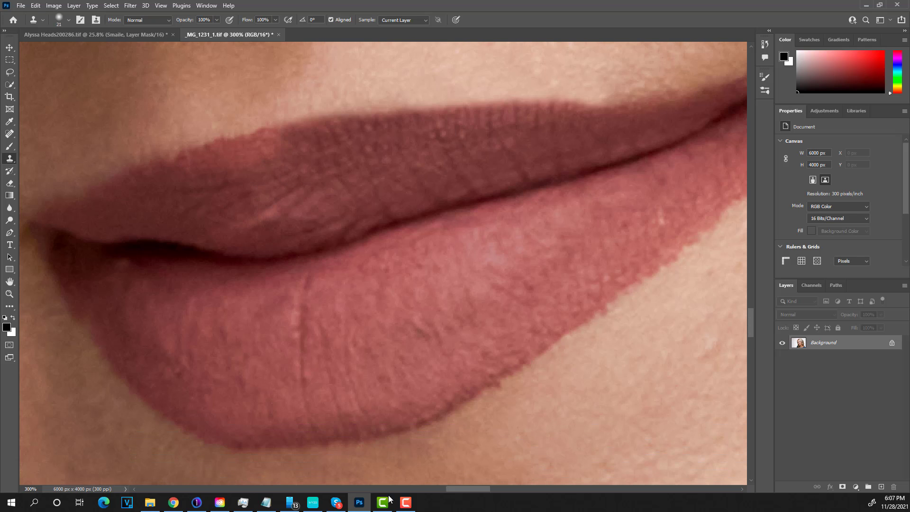
drag(457, 490, 480, 488)
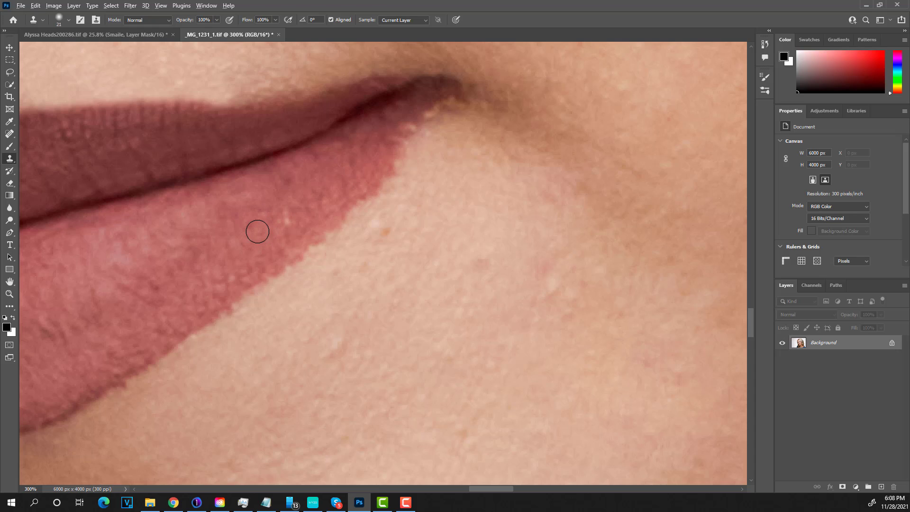
mouse_move(258, 232)
mouse_down()
mouse_move(264, 218)
mouse_move(279, 219)
mouse_up()
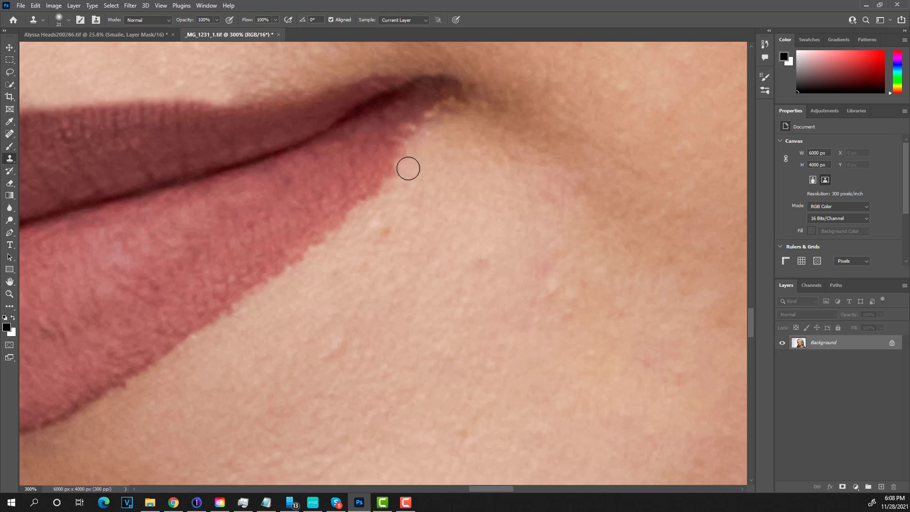
drag(406, 173, 323, 258)
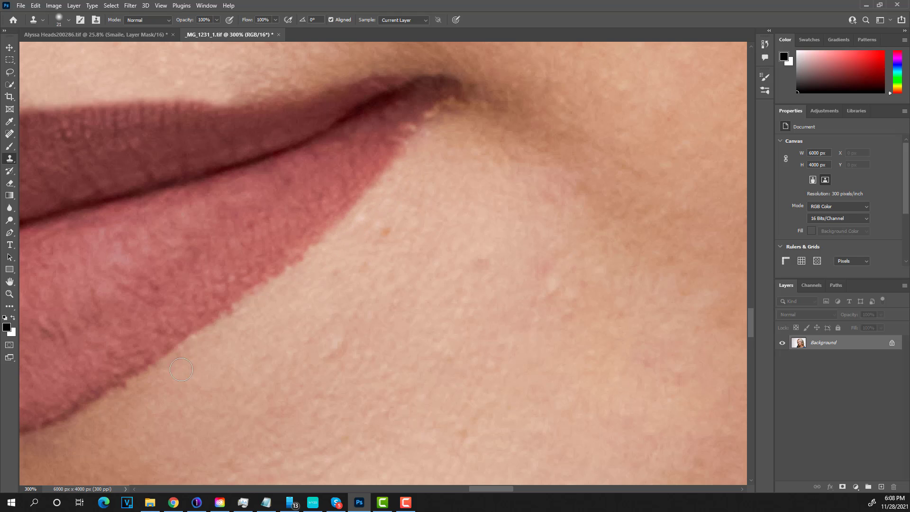
Heal the blemishes on the chin, below the lower lip and beside the mouth corner with the Spot Healing Brush.
double_click(13, 283)
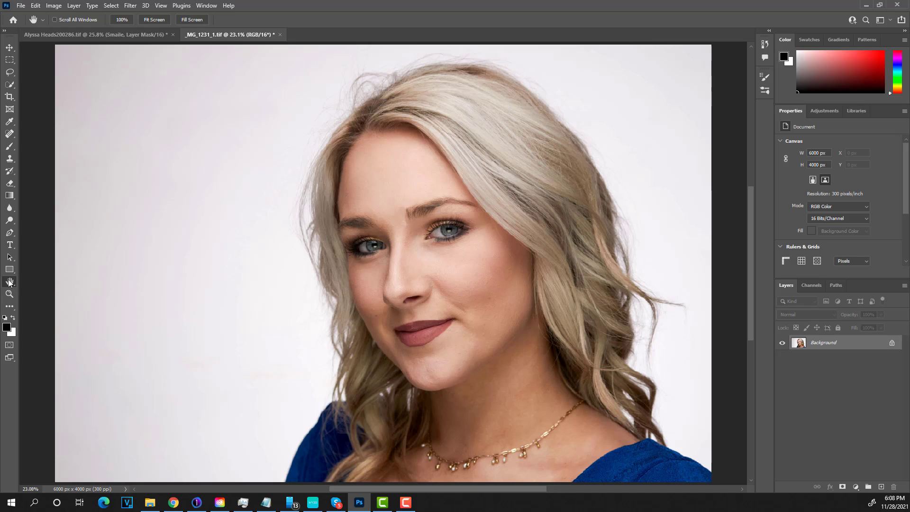
click(10, 294)
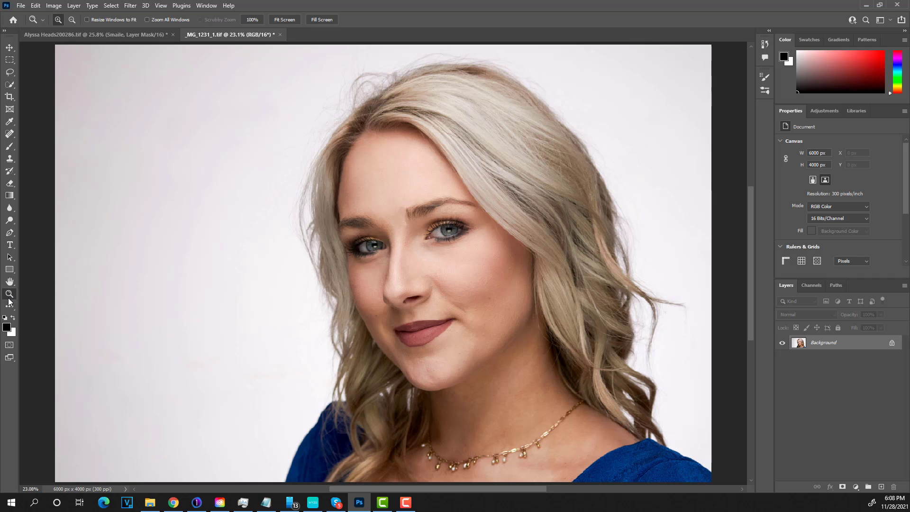
click(437, 373)
click(437, 373)
click(437, 374)
click(438, 373)
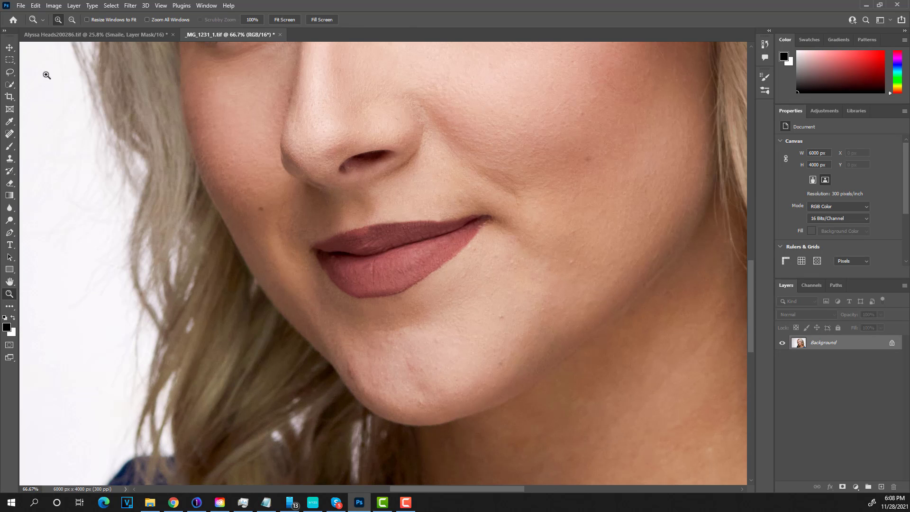
click(9, 134)
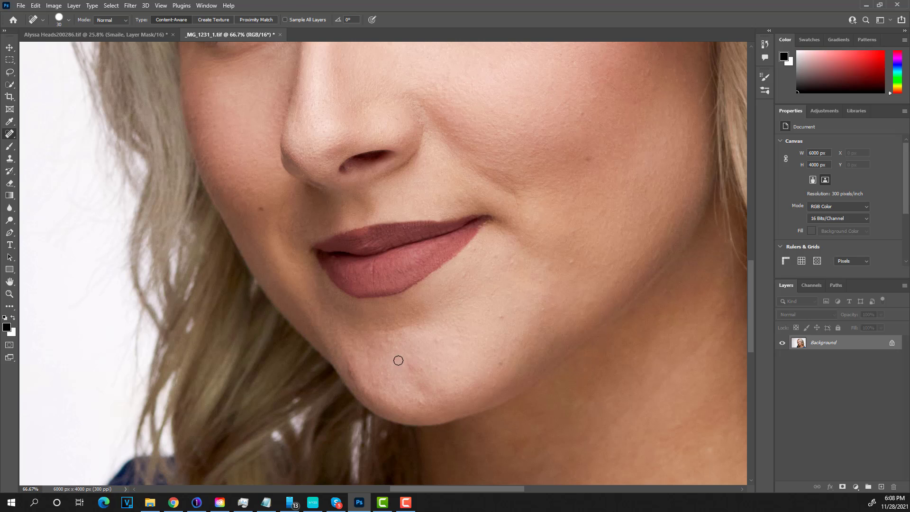
drag(398, 360, 412, 366)
drag(352, 366, 357, 380)
drag(569, 262, 574, 259)
mouse_move(514, 255)
mouse_down()
mouse_move(520, 261)
mouse_move(466, 270)
mouse_move(472, 280)
mouse_up()
drag(456, 344, 458, 332)
mouse_move(421, 393)
mouse_down()
mouse_move(417, 400)
mouse_move(391, 388)
mouse_move(421, 398)
mouse_up()
Heal the remaining marks on the cheek beside the nose and below the eye.
scroll(541, 213, up, 3)
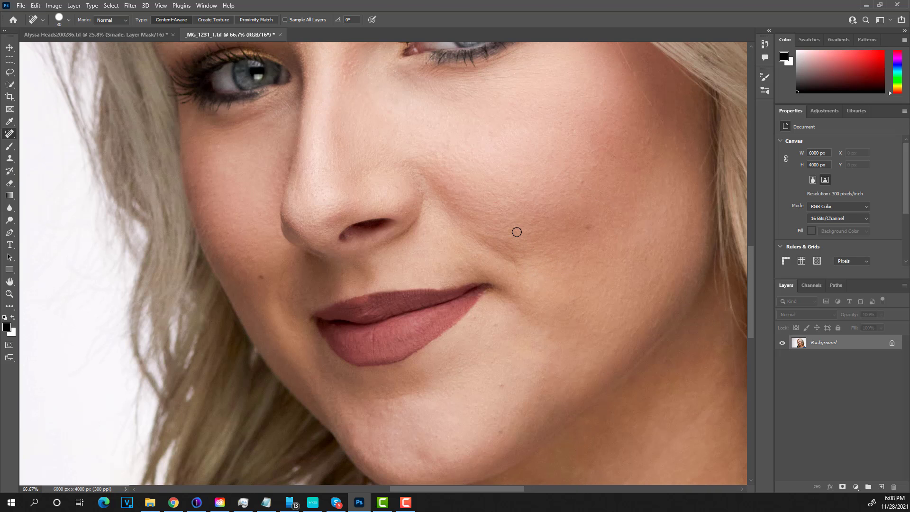
mouse_move(451, 159)
mouse_down()
mouse_move(444, 138)
mouse_move(438, 150)
mouse_up()
click(492, 135)
Duplicate the background layer and apply the Skin Smoothing neural filter with Blur 50 and Smoothness 0, output to a new layer.
double_click(10, 282)
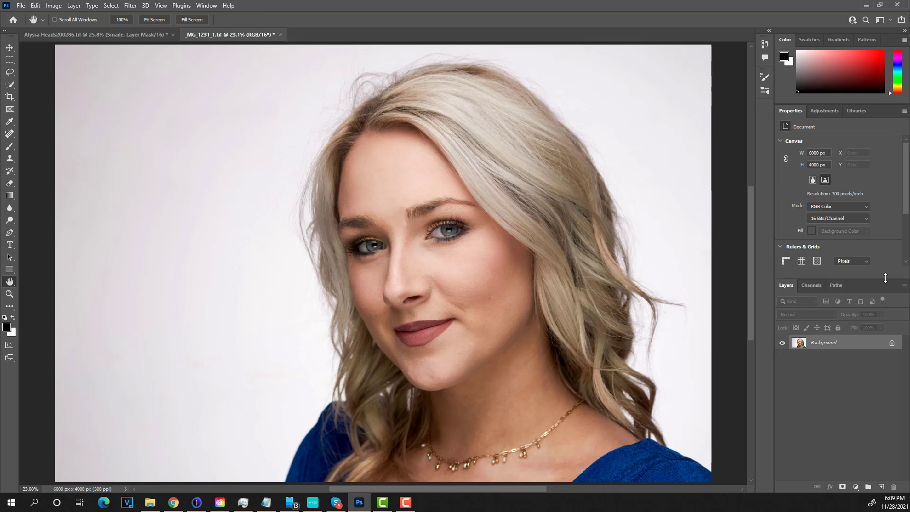
key(ctrl+j)
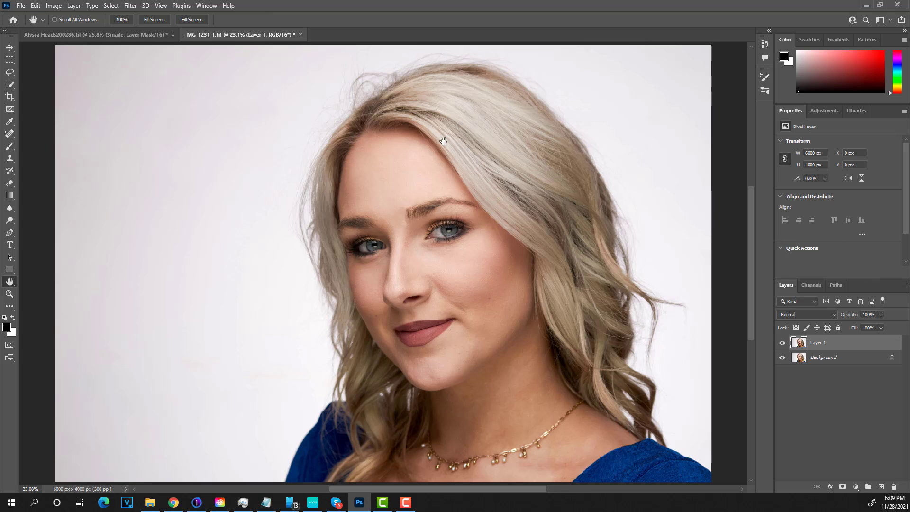
click(131, 6)
mouse_move(145, 6)
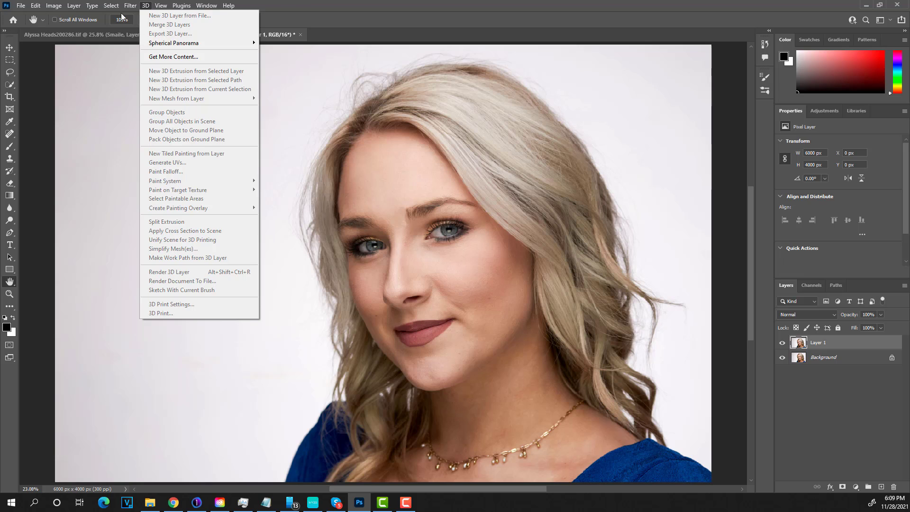
click(140, 45)
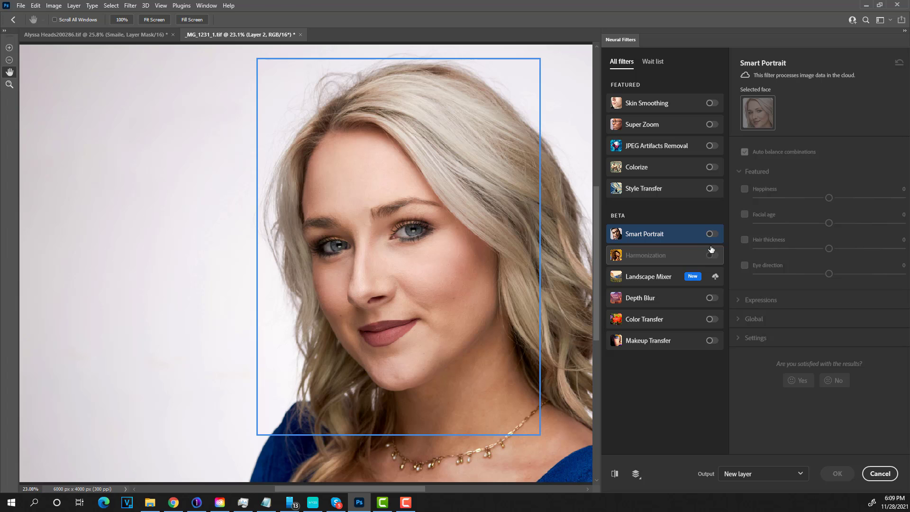
click(711, 103)
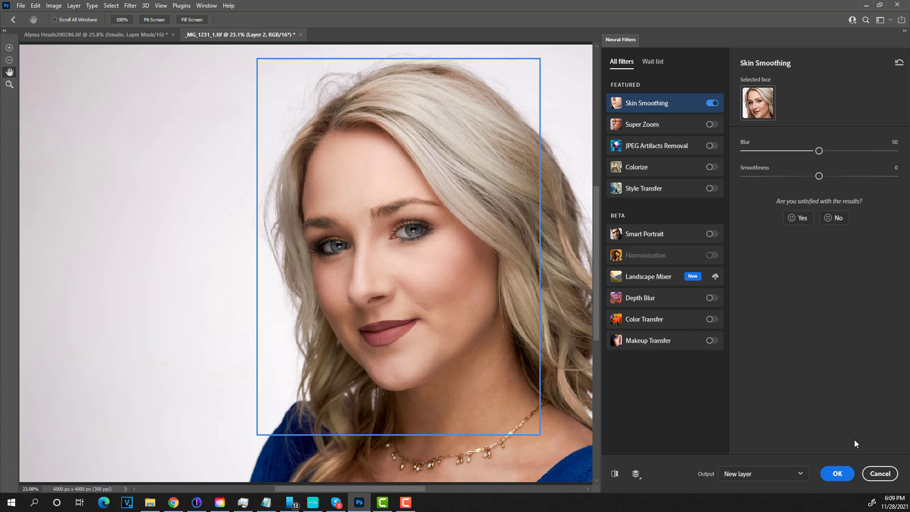
click(838, 476)
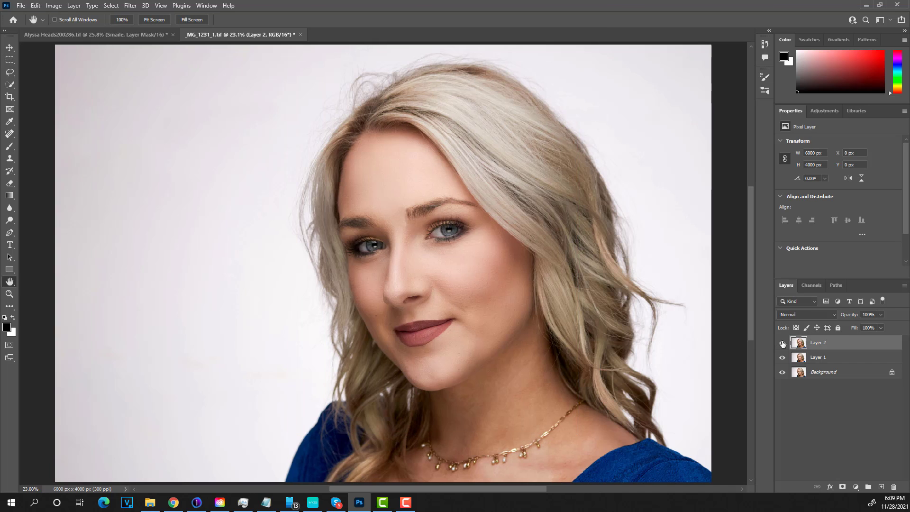
Lower the skin-smoothed layer's opacity to 42%, compare the portrait with and without it, and stamp all visible layers into a new layer.
click(783, 343)
click(783, 343)
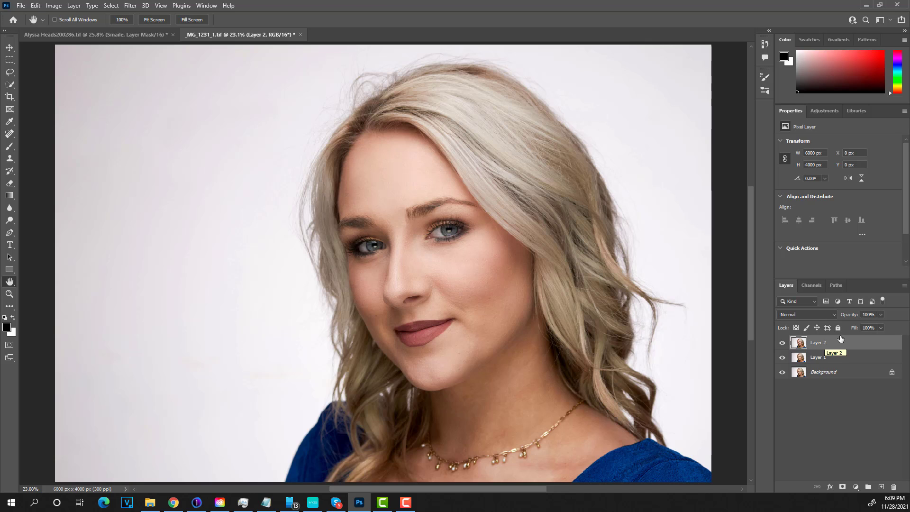
click(881, 313)
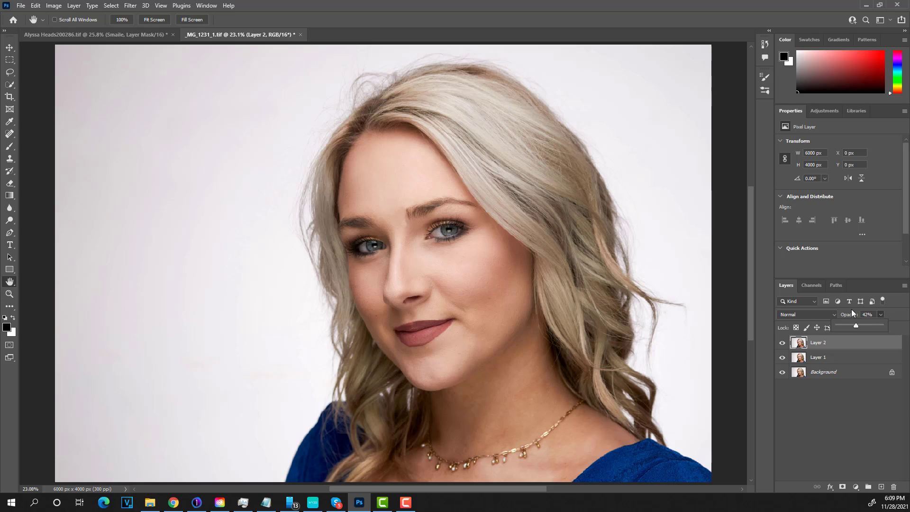
click(782, 342)
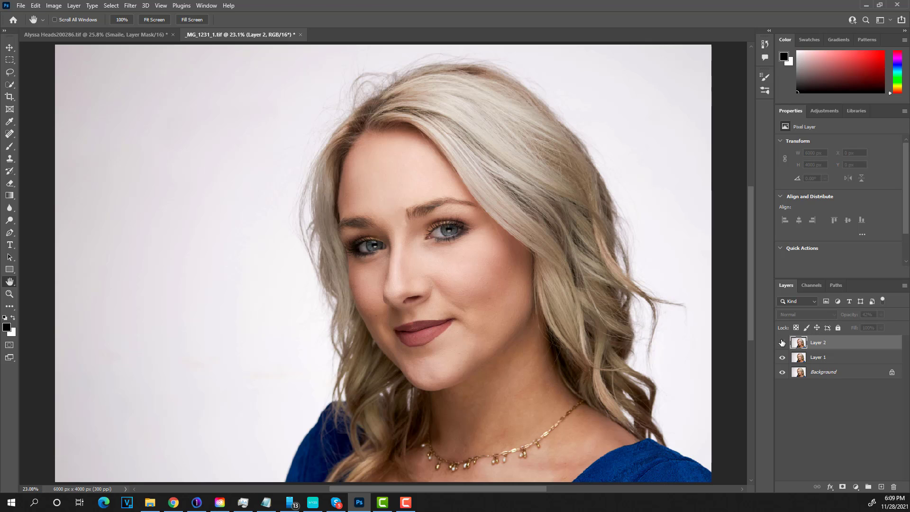
click(783, 342)
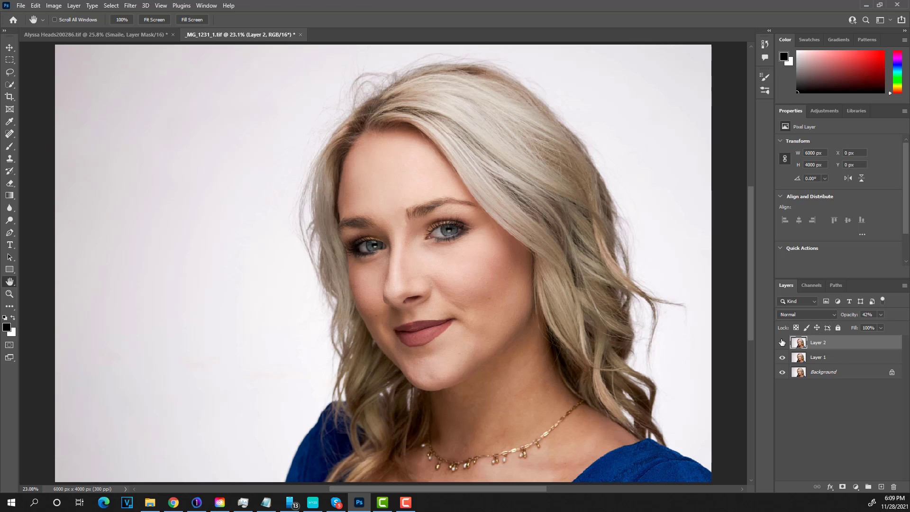
click(783, 342)
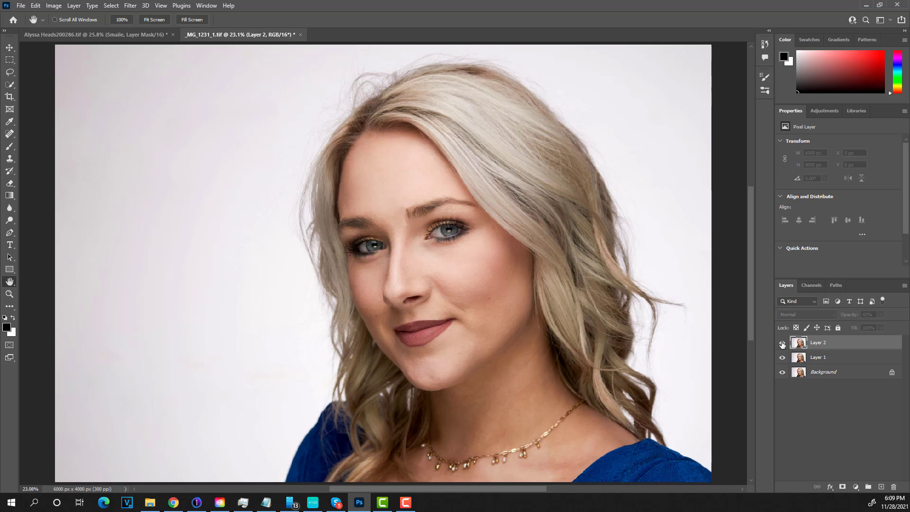
click(782, 342)
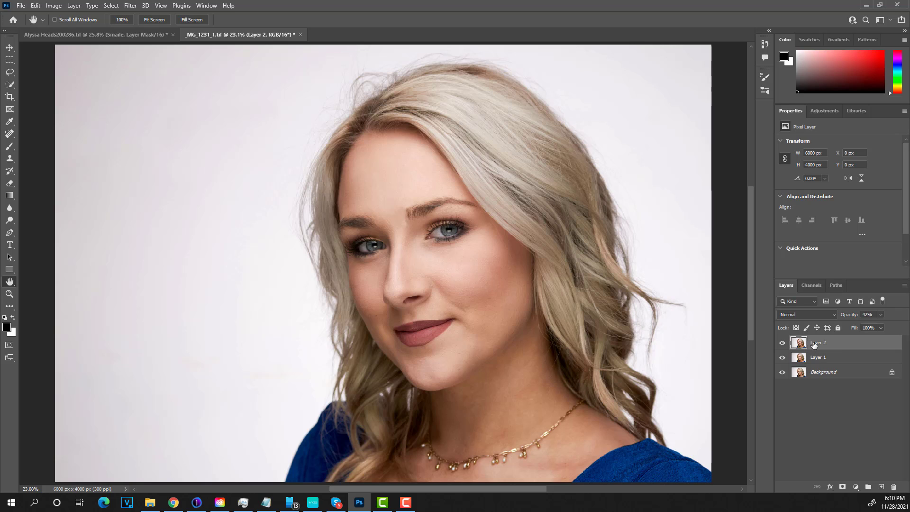
key(ctrl+shift+alt+e)
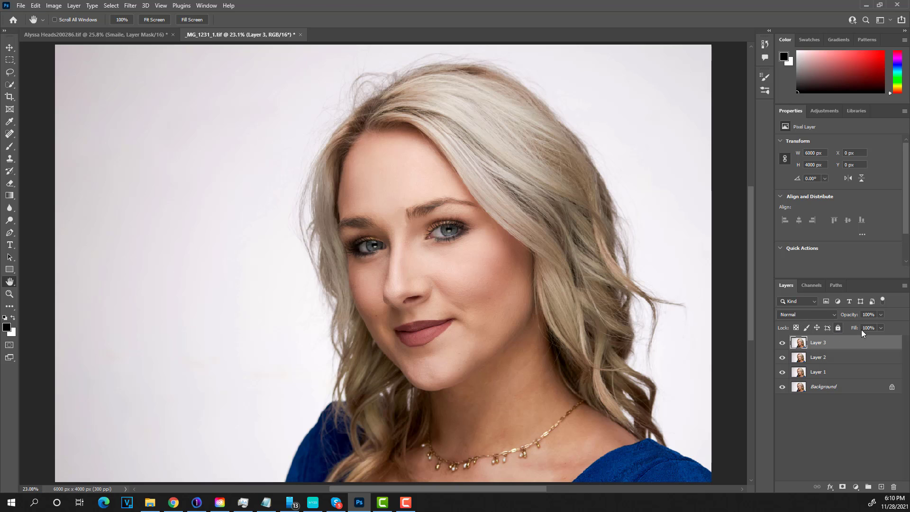
Add a Curves adjustment layer with the RGB midtones and highlights raised to brighten the image, and invert its mask to black.
click(857, 487)
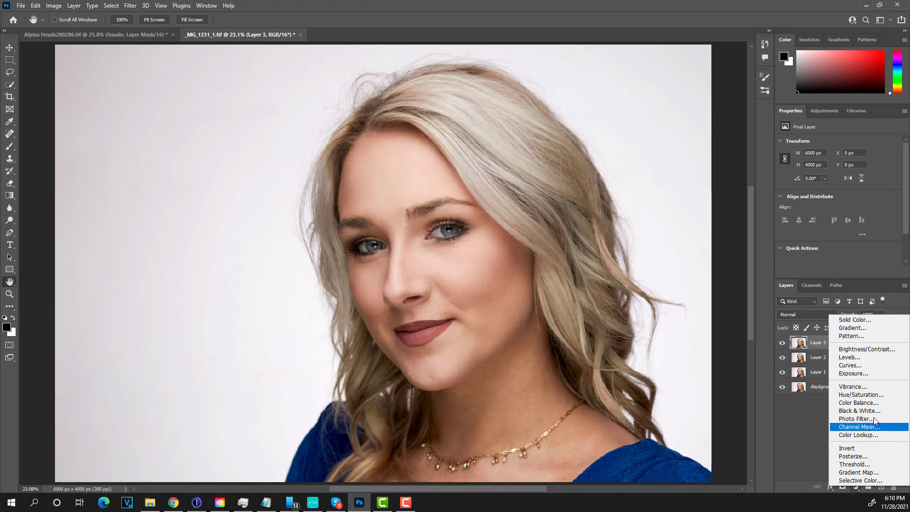
click(871, 365)
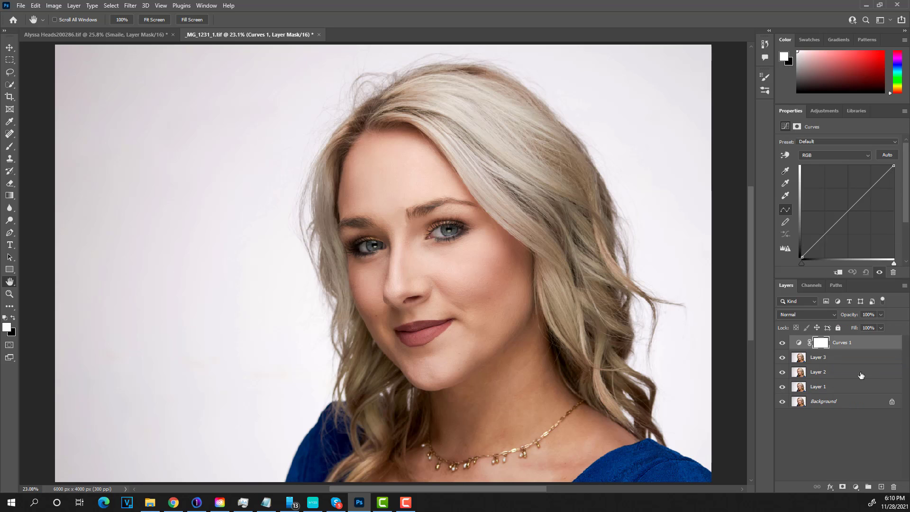
drag(866, 192, 861, 187)
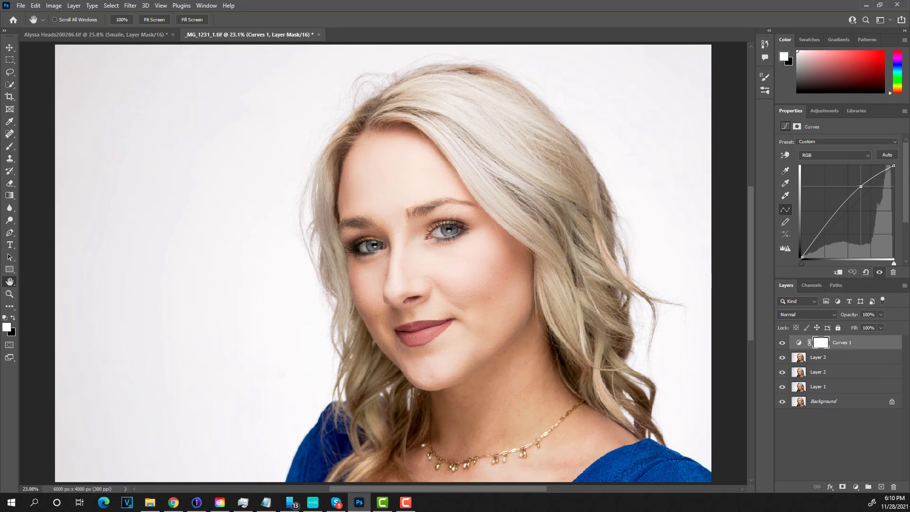
click(823, 342)
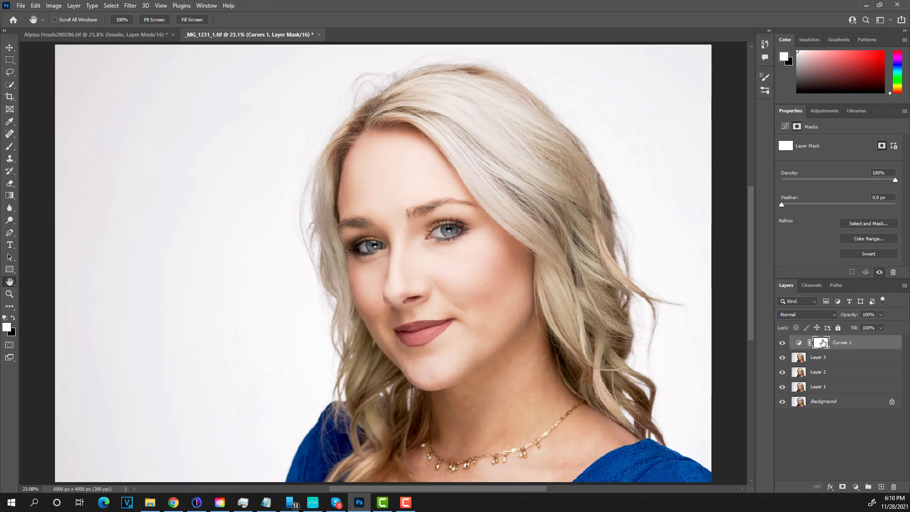
key(ctrl+i)
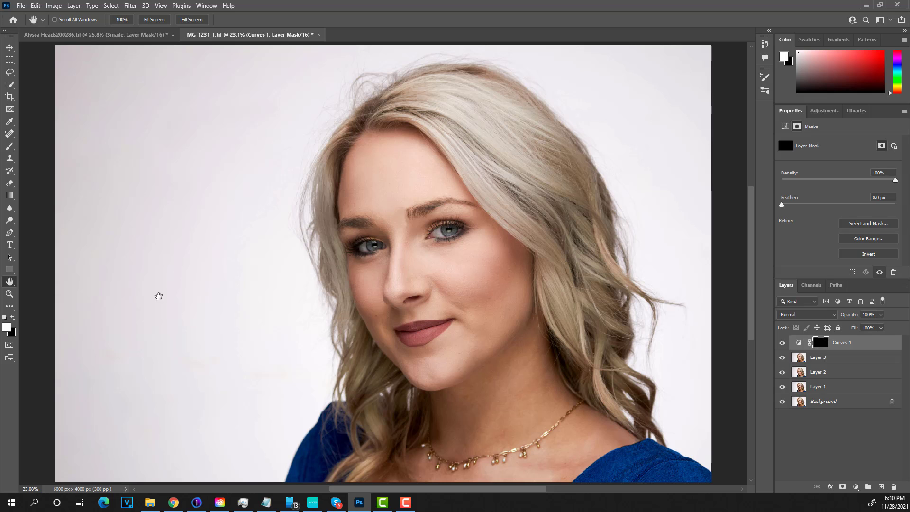
Reveal the Curves brightening on the iris and eye white of the eye farther from the hair edge, painting the mask white at size 45.
click(9, 294)
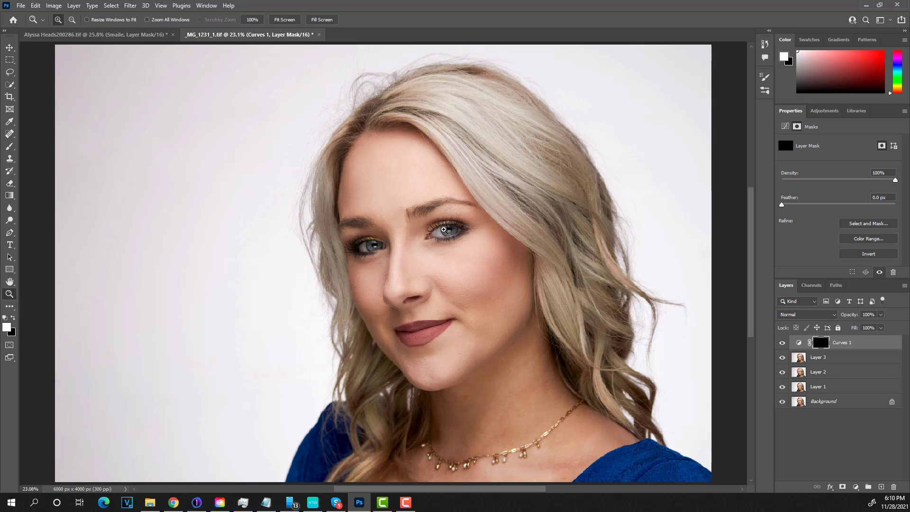
click(444, 230)
click(444, 229)
click(444, 229)
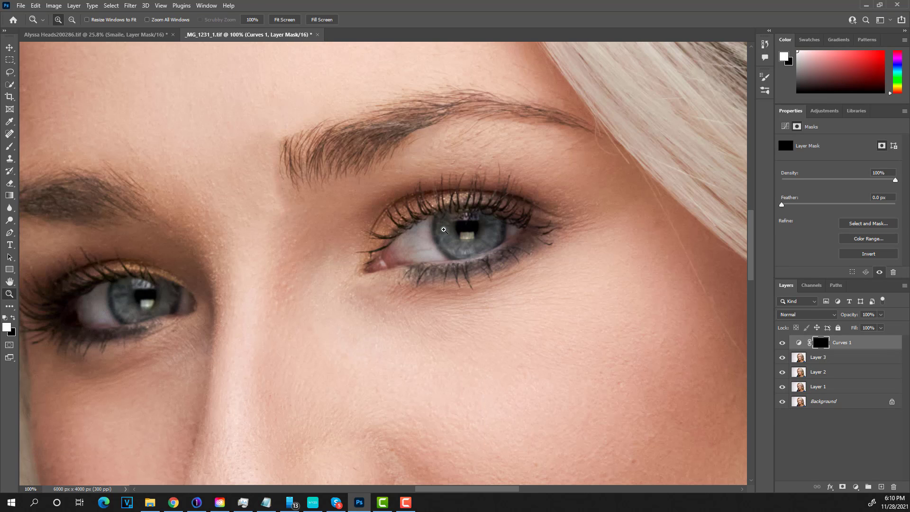
click(444, 230)
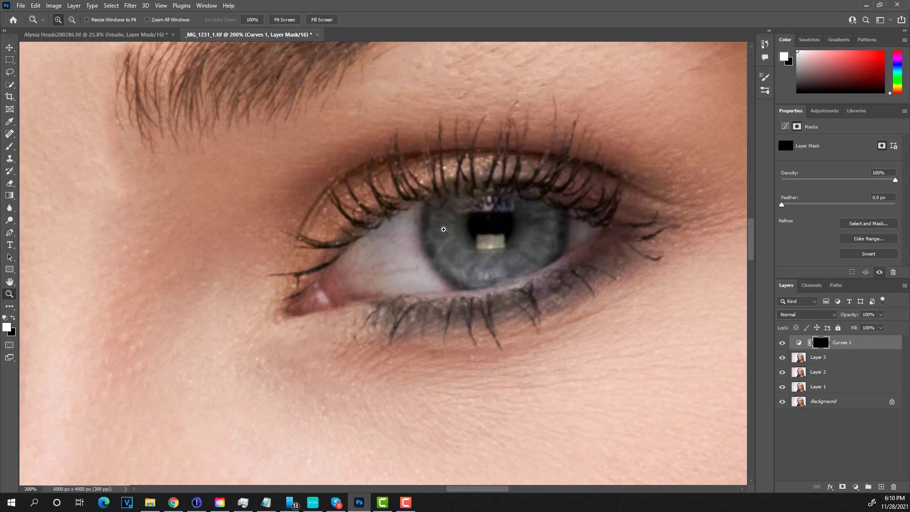
click(9, 147)
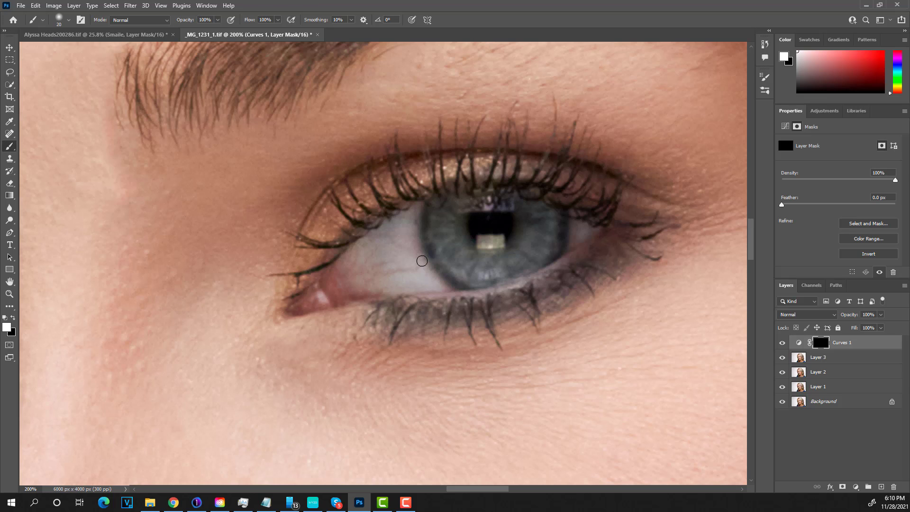
key(bracketright)
key(bracketright)
key(bracketright)
key(bracketright)
key(bracketright)
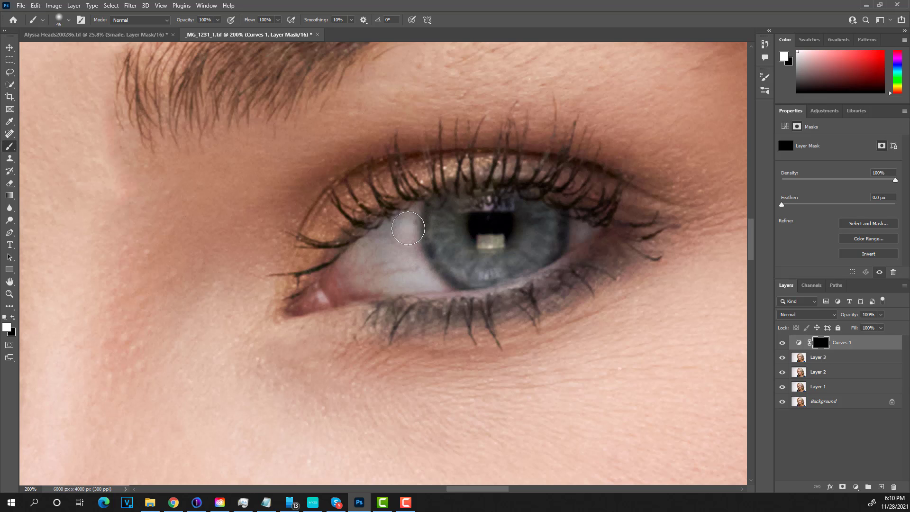
mouse_move(409, 229)
mouse_down()
mouse_move(342, 283)
mouse_move(529, 261)
mouse_move(578, 230)
mouse_move(550, 213)
mouse_move(478, 218)
mouse_move(417, 237)
mouse_move(391, 260)
mouse_move(468, 244)
mouse_move(410, 242)
mouse_move(542, 219)
mouse_move(421, 220)
mouse_move(341, 283)
mouse_move(424, 280)
mouse_move(513, 260)
mouse_move(532, 232)
mouse_move(475, 225)
mouse_move(484, 233)
mouse_move(586, 210)
mouse_move(607, 220)
mouse_move(531, 193)
mouse_move(419, 205)
mouse_move(344, 249)
mouse_move(308, 299)
mouse_move(320, 307)
mouse_move(488, 281)
mouse_move(581, 250)
mouse_move(602, 213)
mouse_up()
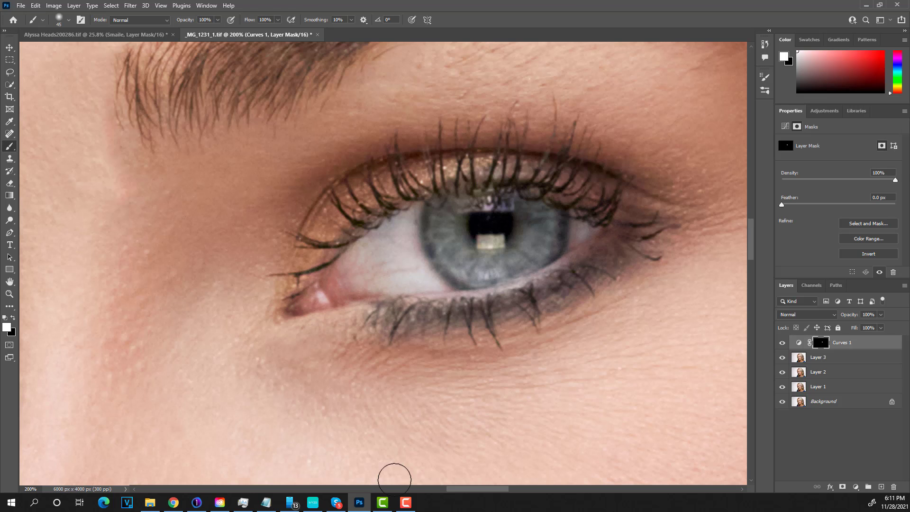
Paint white on the Curves mask over the iris and eye white of the other eye.
drag(483, 489, 420, 492)
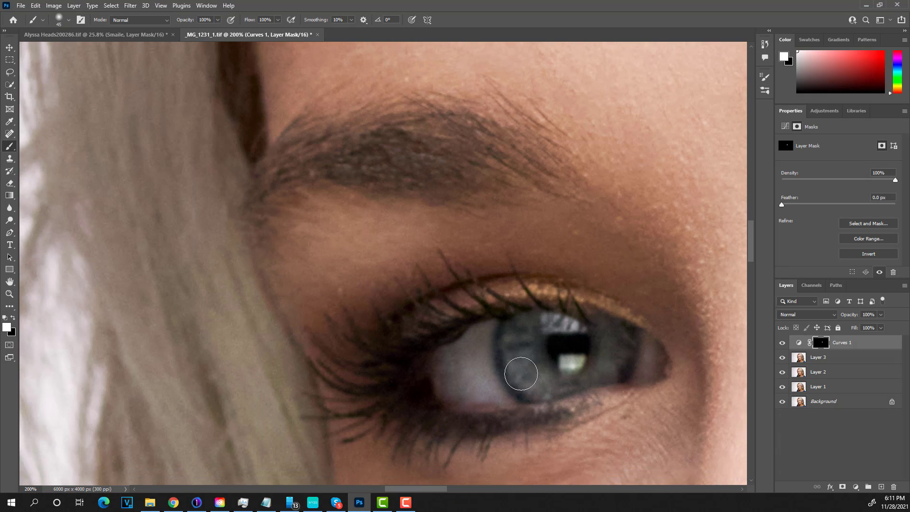
scroll(521, 374, down, 2)
mouse_move(532, 278)
mouse_down()
mouse_move(464, 298)
mouse_move(445, 312)
mouse_move(454, 332)
mouse_move(443, 338)
mouse_move(514, 338)
mouse_move(494, 316)
mouse_move(511, 299)
mouse_move(457, 327)
mouse_move(560, 292)
mouse_move(511, 296)
mouse_move(504, 321)
mouse_move(635, 317)
mouse_move(633, 298)
mouse_move(594, 279)
mouse_move(529, 283)
mouse_move(558, 317)
mouse_move(571, 299)
mouse_move(608, 313)
mouse_move(651, 300)
mouse_move(652, 316)
mouse_move(634, 298)
mouse_move(512, 299)
mouse_move(453, 304)
mouse_move(427, 324)
mouse_move(435, 342)
mouse_move(452, 342)
mouse_move(442, 355)
mouse_move(496, 355)
mouse_move(537, 352)
mouse_move(422, 292)
mouse_move(391, 322)
mouse_move(408, 351)
mouse_move(483, 358)
mouse_move(478, 331)
mouse_up()
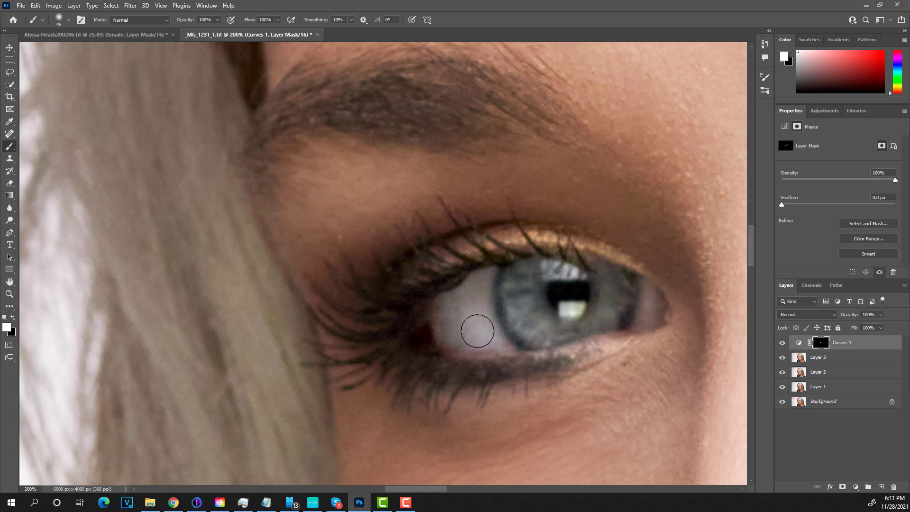
Softly brighten the area around the eyes by painting the Curves mask white with a size 150 brush at 25% opacity.
click(10, 294)
alt+click(154, 282)
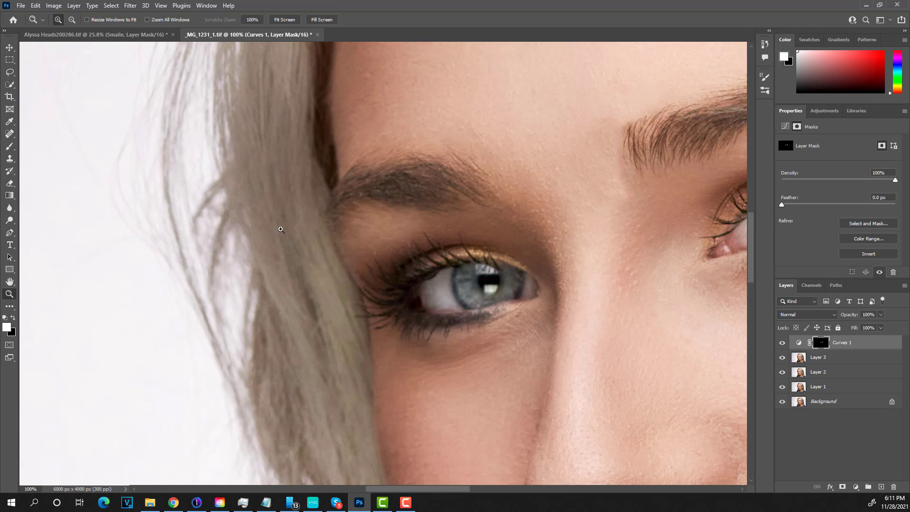
click(9, 146)
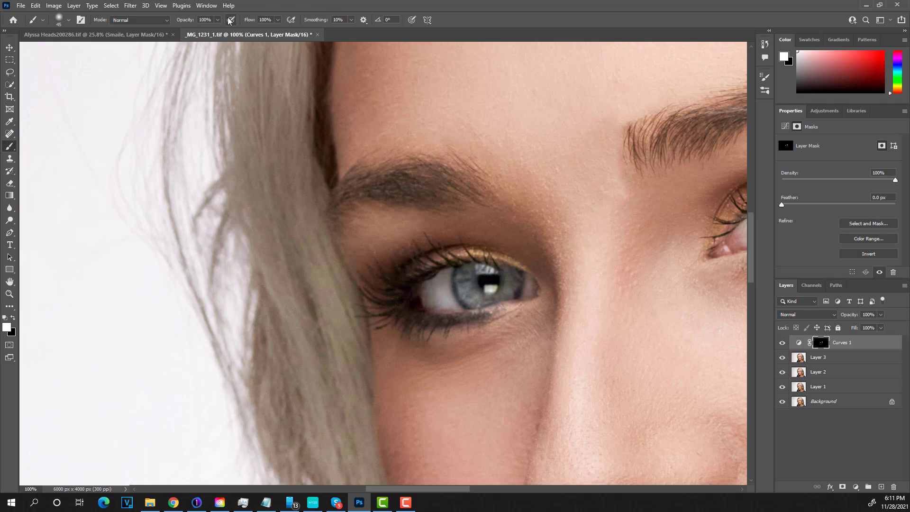
click(218, 21)
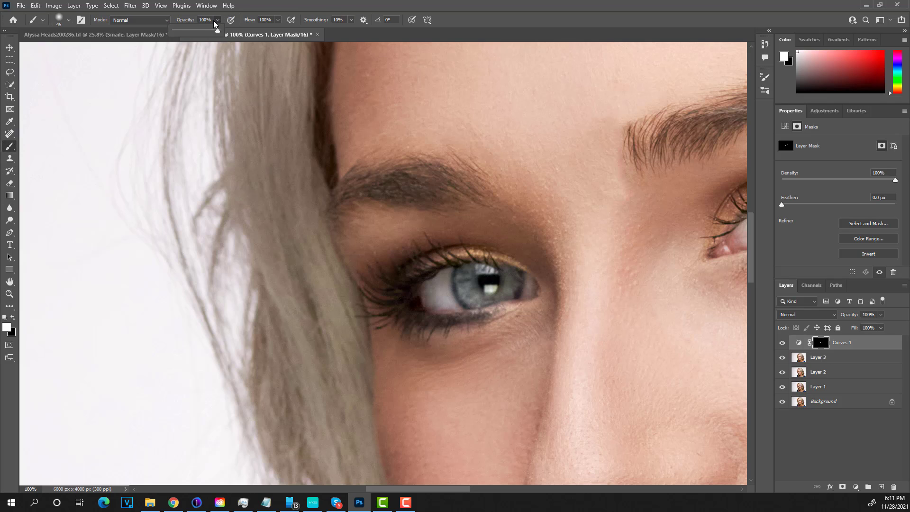
click(211, 19)
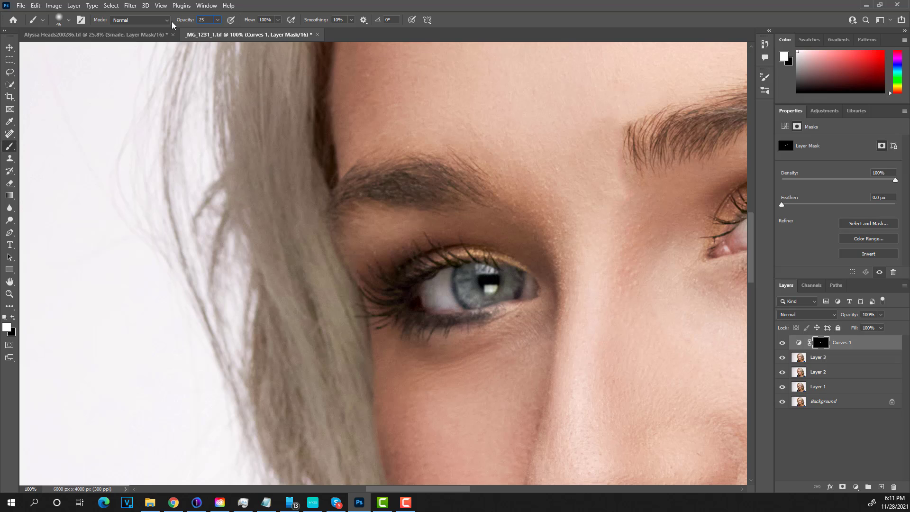
text(25)
key(Return)
key(bracketright)
key(bracketright)
key(bracketright)
key(bracketright)
key(bracketright)
key(bracketright)
mouse_move(388, 278)
mouse_down()
mouse_move(395, 324)
mouse_move(424, 341)
mouse_move(506, 324)
mouse_move(518, 309)
mouse_move(518, 273)
mouse_up()
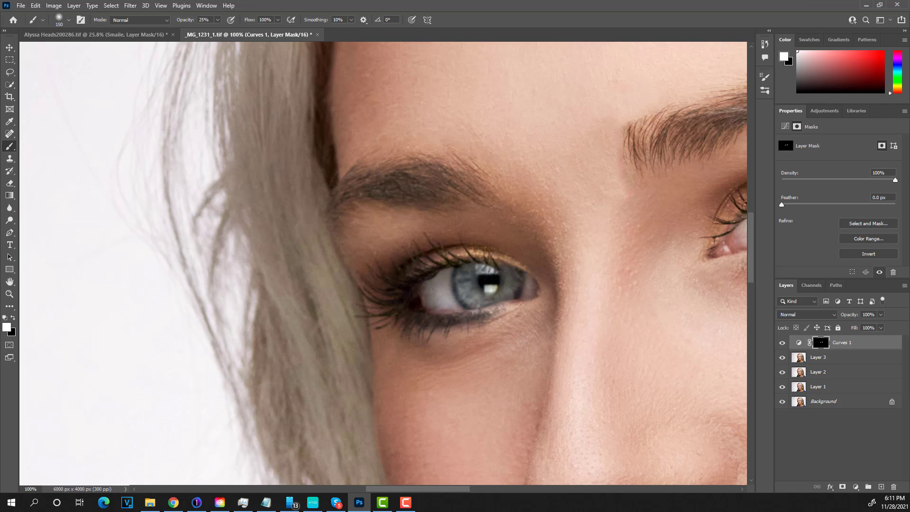
drag(420, 489, 465, 489)
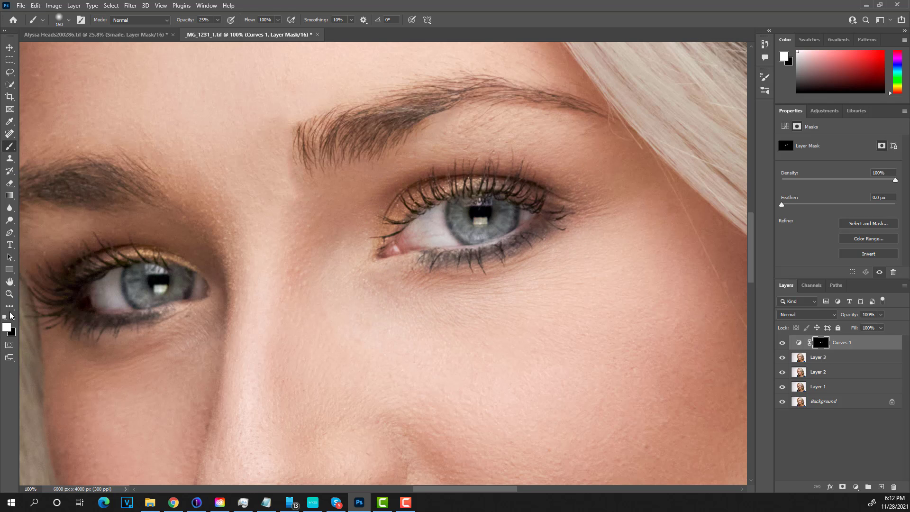
Reduce the Curves layer's opacity to 35% and compare the whole portrait with and without the eye brightening.
double_click(9, 282)
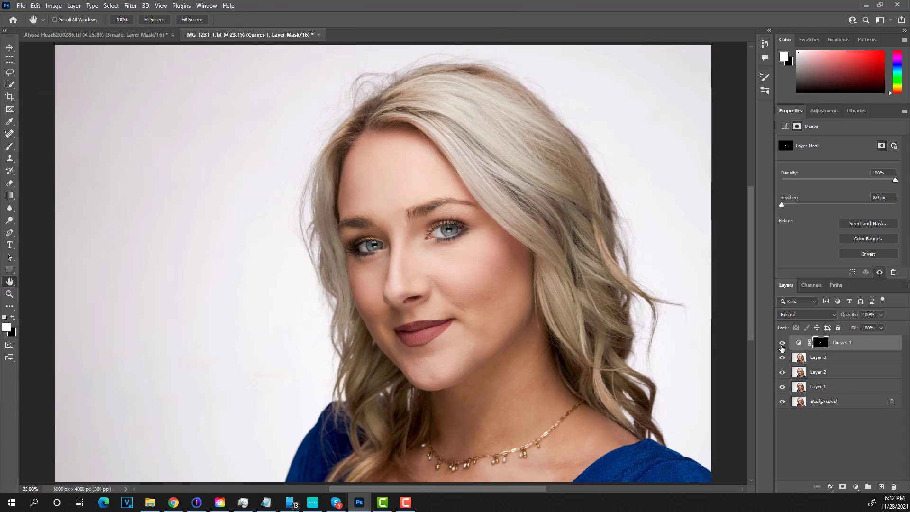
click(783, 343)
click(782, 344)
click(881, 315)
drag(880, 326, 854, 327)
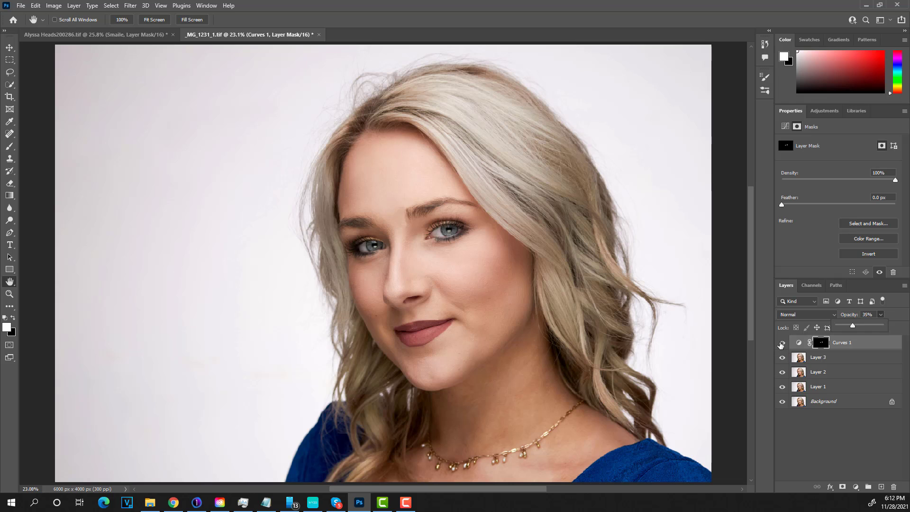
click(782, 343)
click(782, 343)
Start a crop at the 4 : 5 (8 : 10) ratio, try the portrait orientation, and return it to landscape 5 by 4.
click(10, 96)
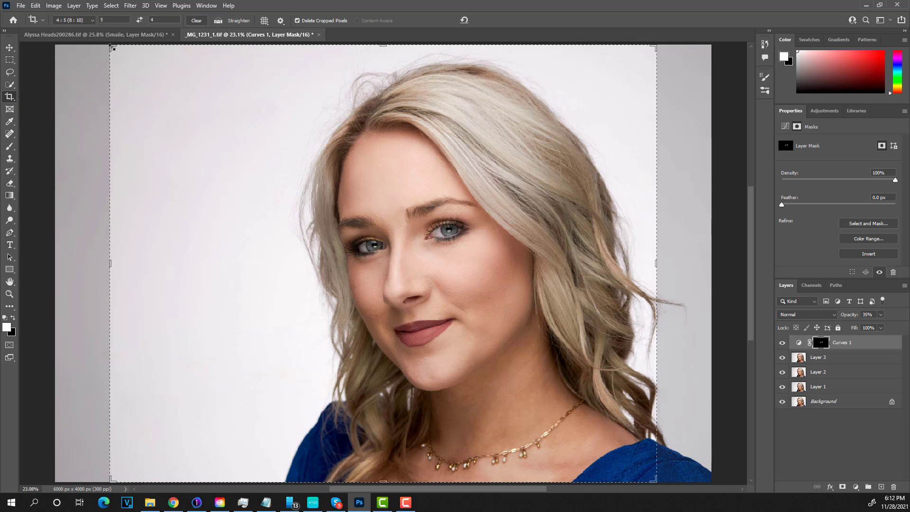
click(93, 20)
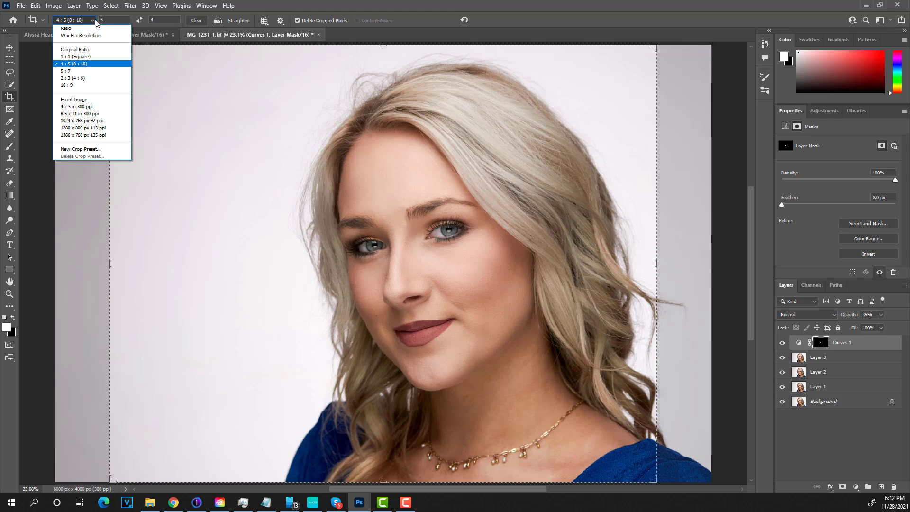
click(249, 2)
key(x)
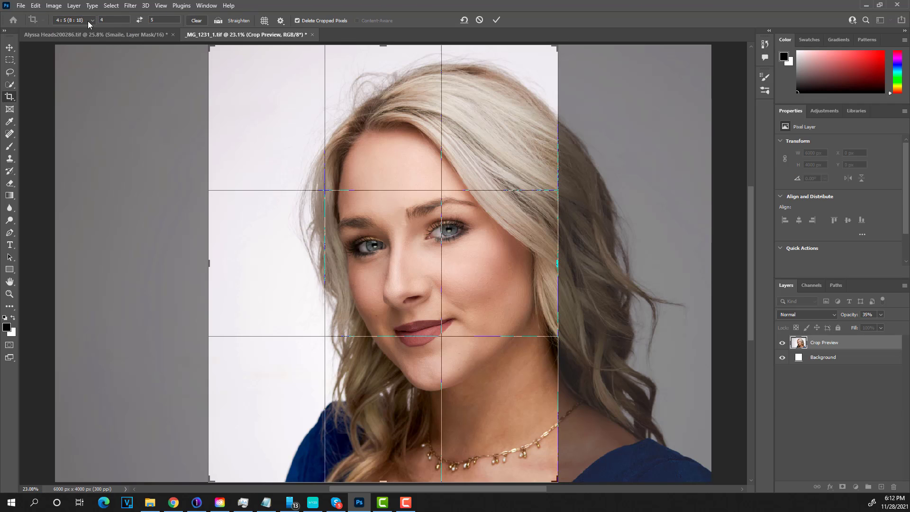
click(140, 20)
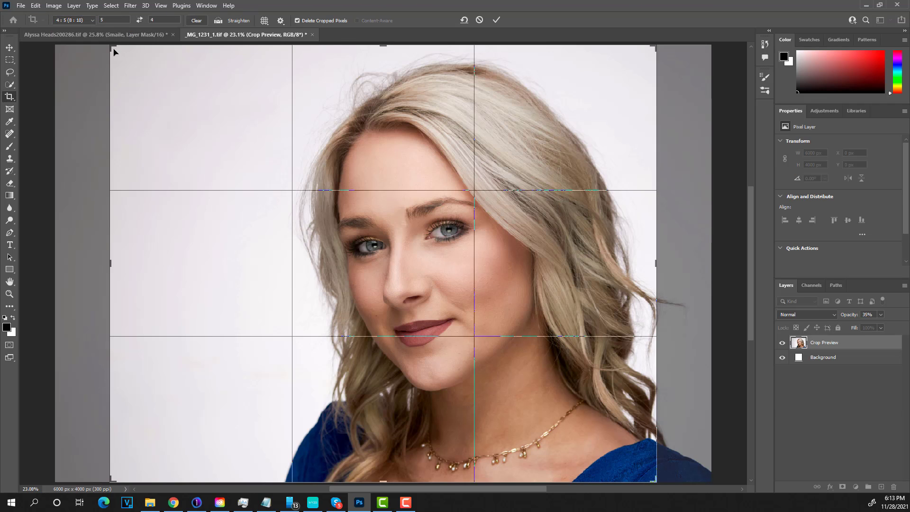
Tighten the crop frame around the woman's face, trimming the top of her hair and the outer background, and apply the crop.
drag(115, 48, 190, 110)
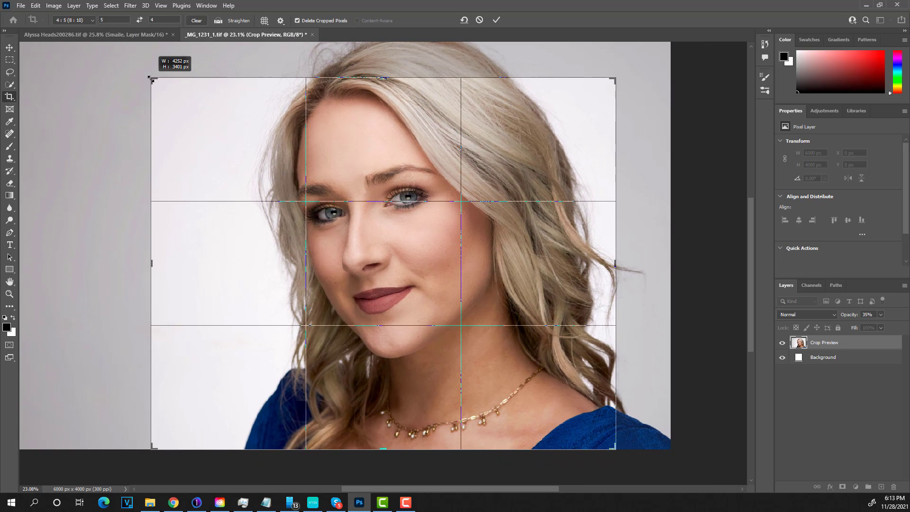
drag(504, 352, 556, 356)
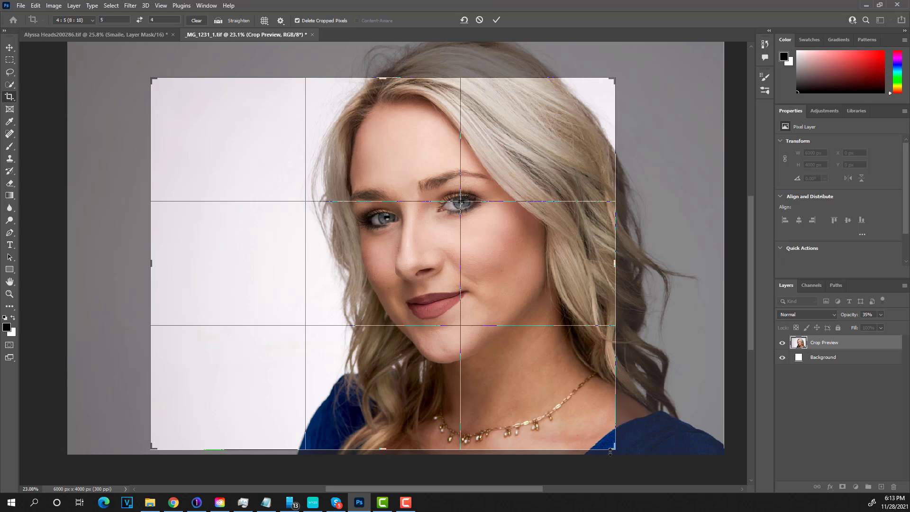
drag(613, 449, 619, 451)
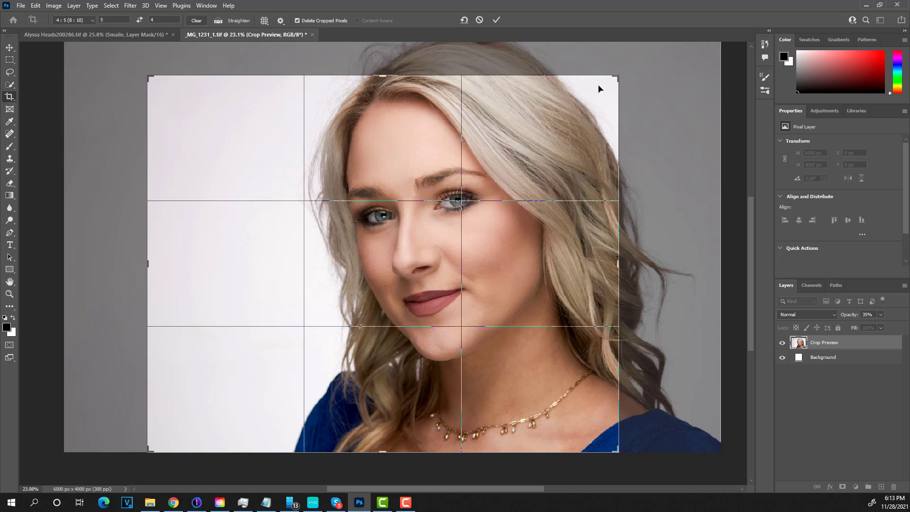
drag(617, 75, 629, 67)
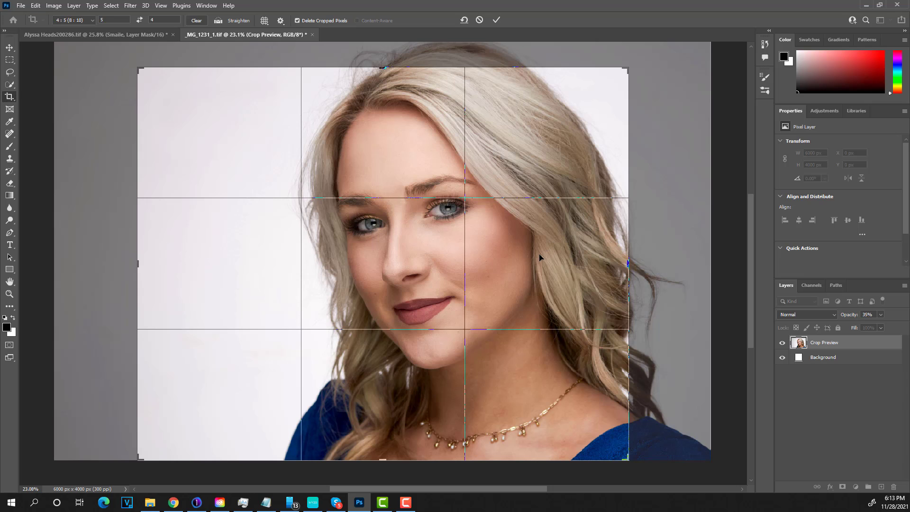
drag(542, 258, 559, 256)
click(496, 18)
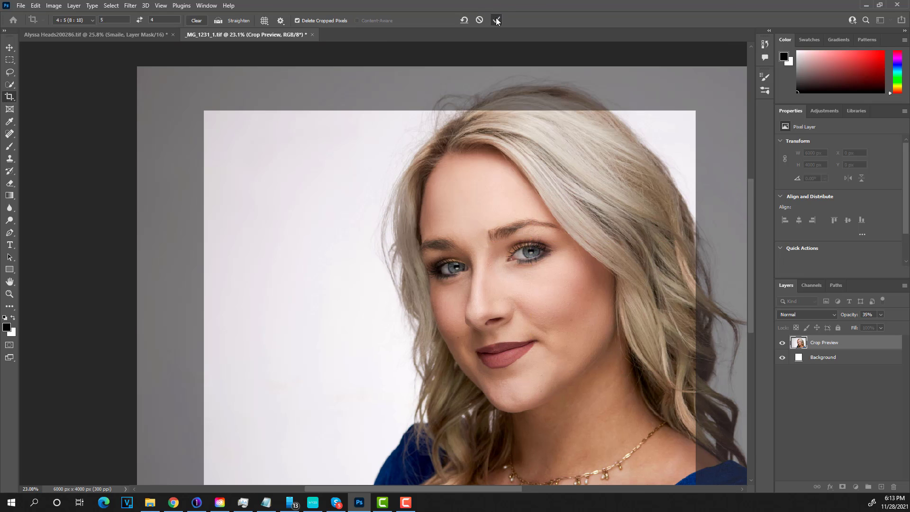